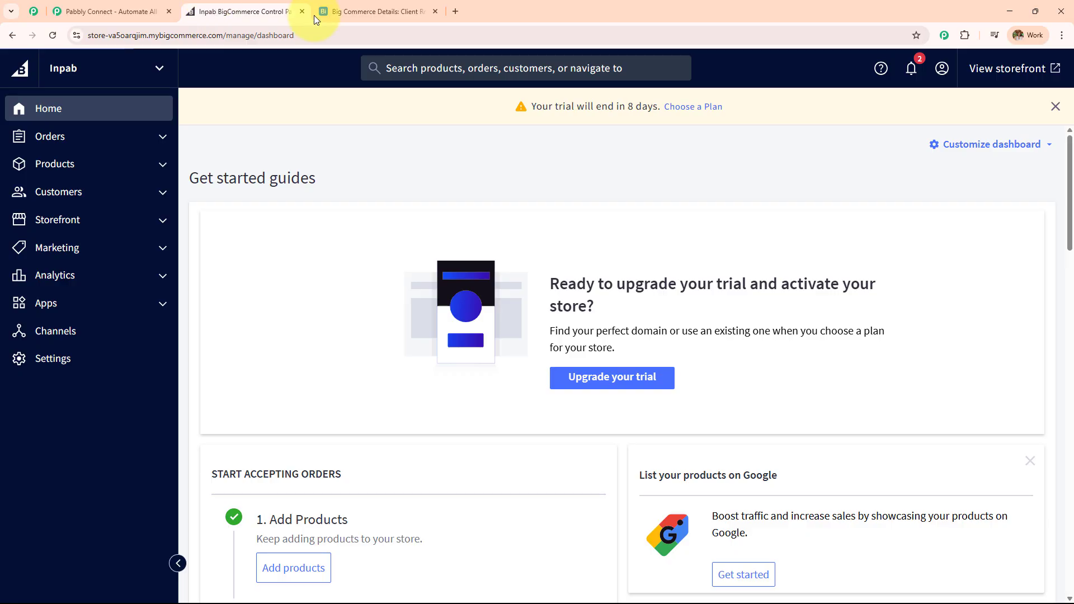
Switch from the BigCommerce store dashboard to the Pabbly Connect website and select its web address.
click(369, 5)
click(126, 10)
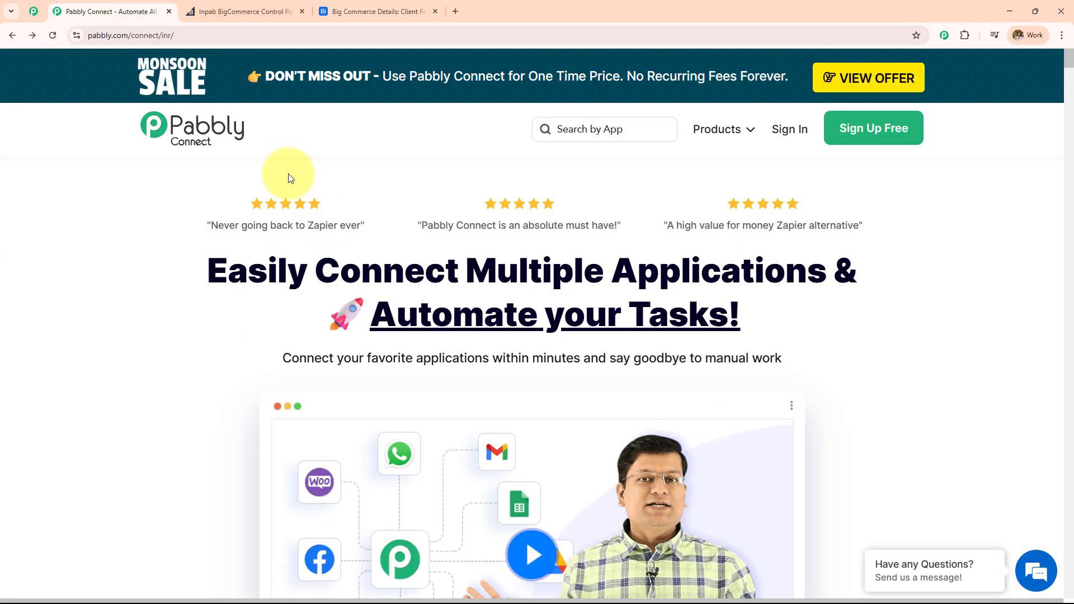
click(197, 35)
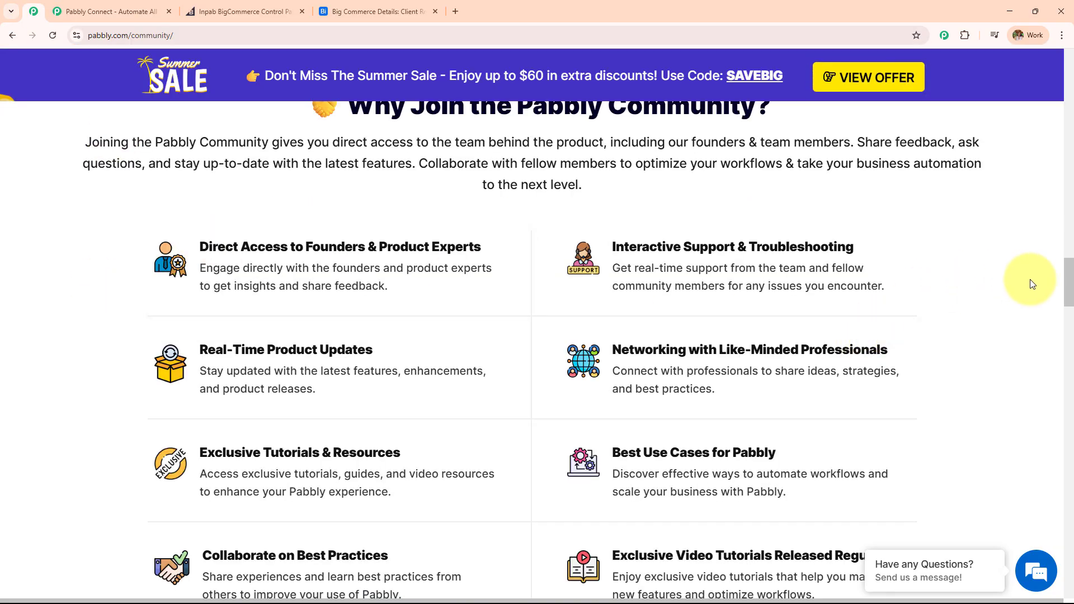
Look through the Pabbly Community page from its introduction to the footer, covering member benefits, video tutorials, customer reviews and the team section.
drag(1068, 268, 1068, 31)
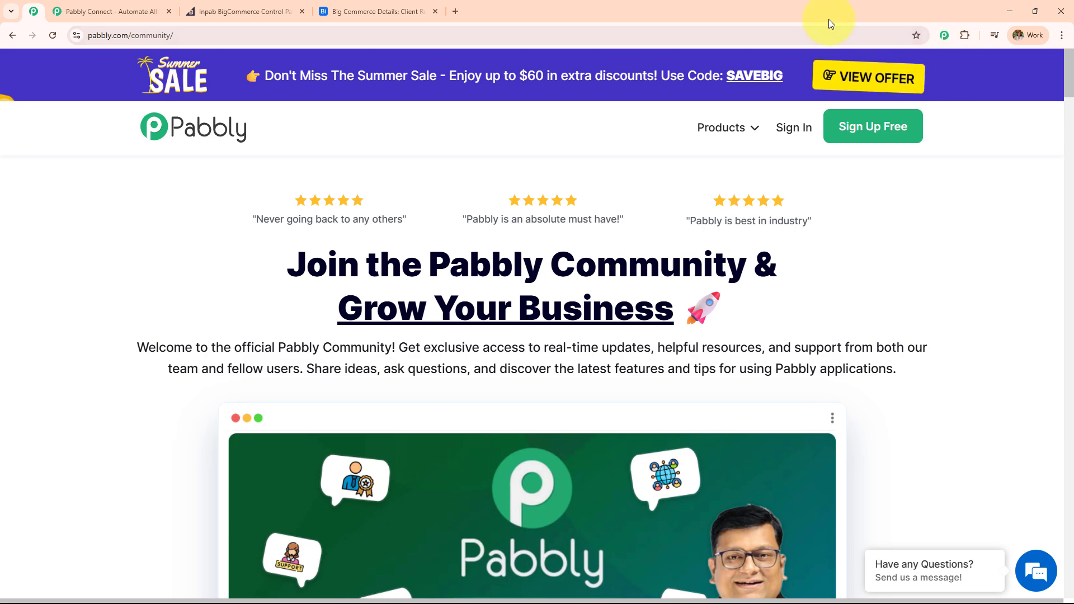
scroll(592, 281, down, 4)
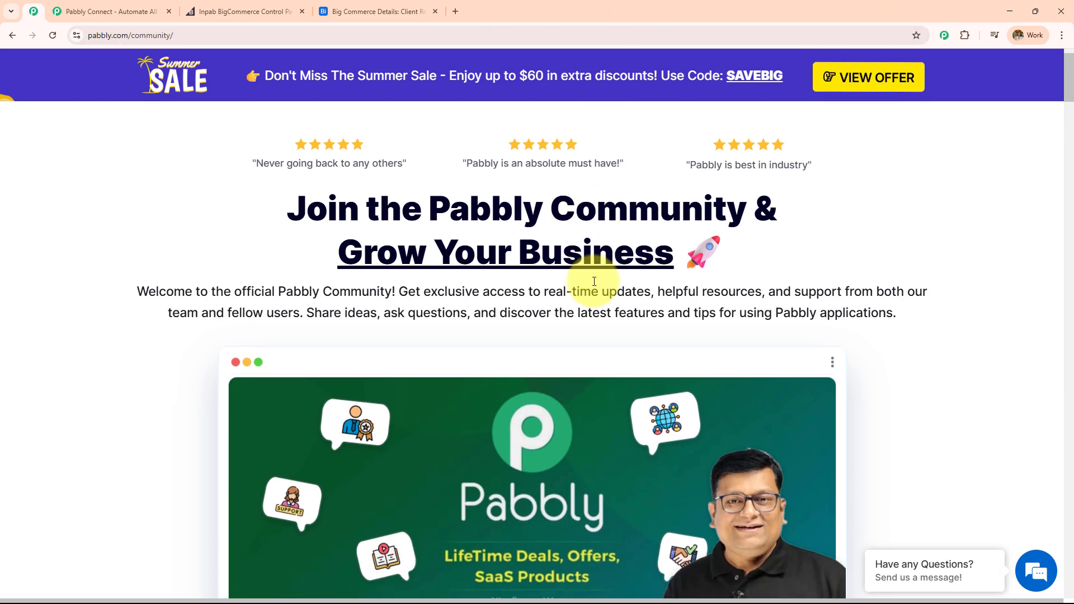
scroll(593, 281, down, 5)
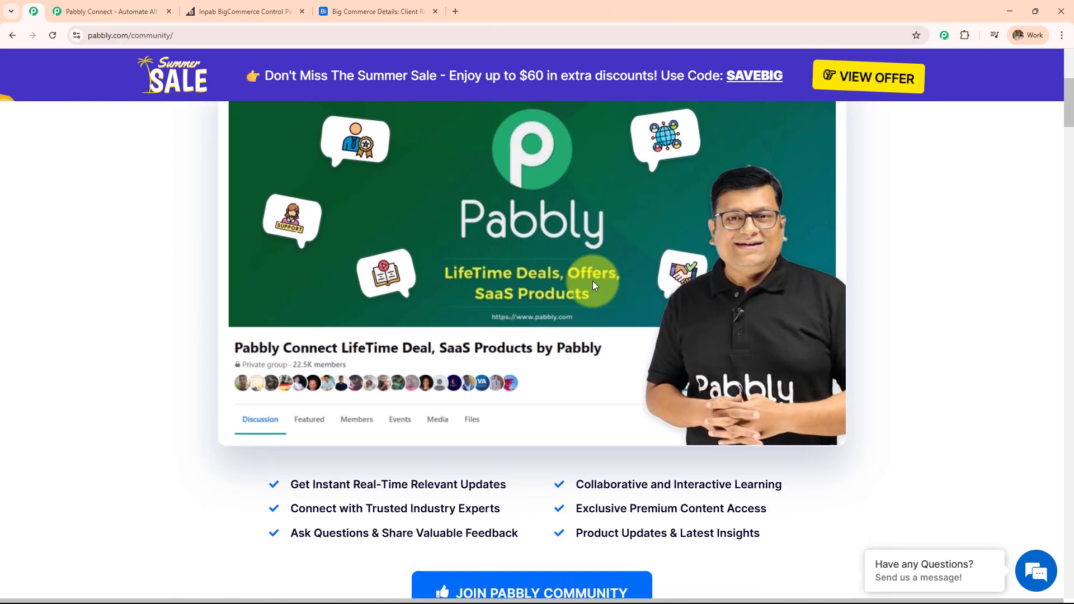
scroll(594, 284, down, 7)
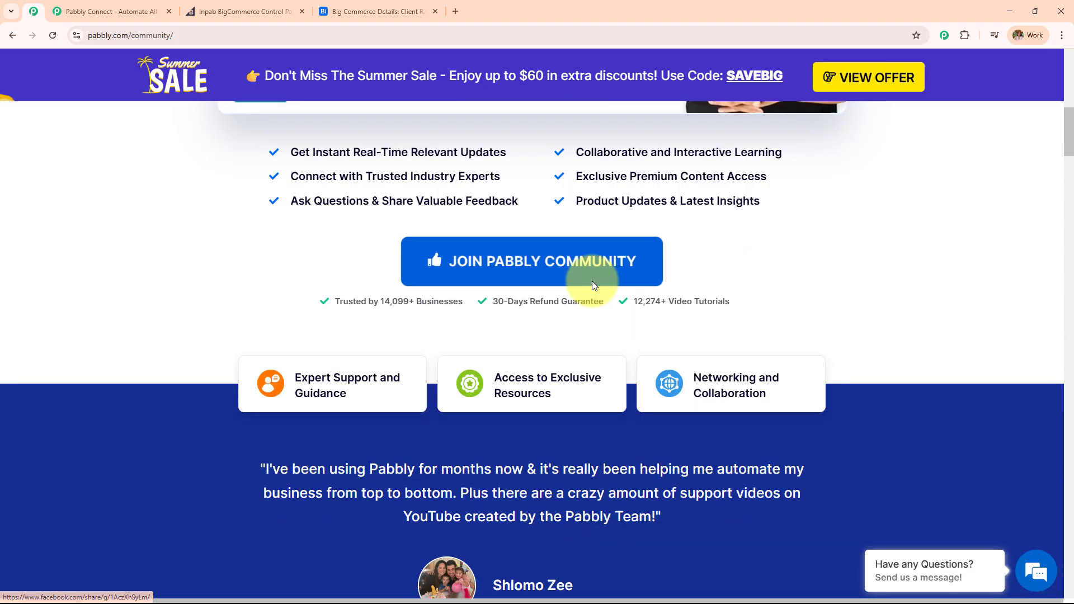
scroll(594, 286, down, 7)
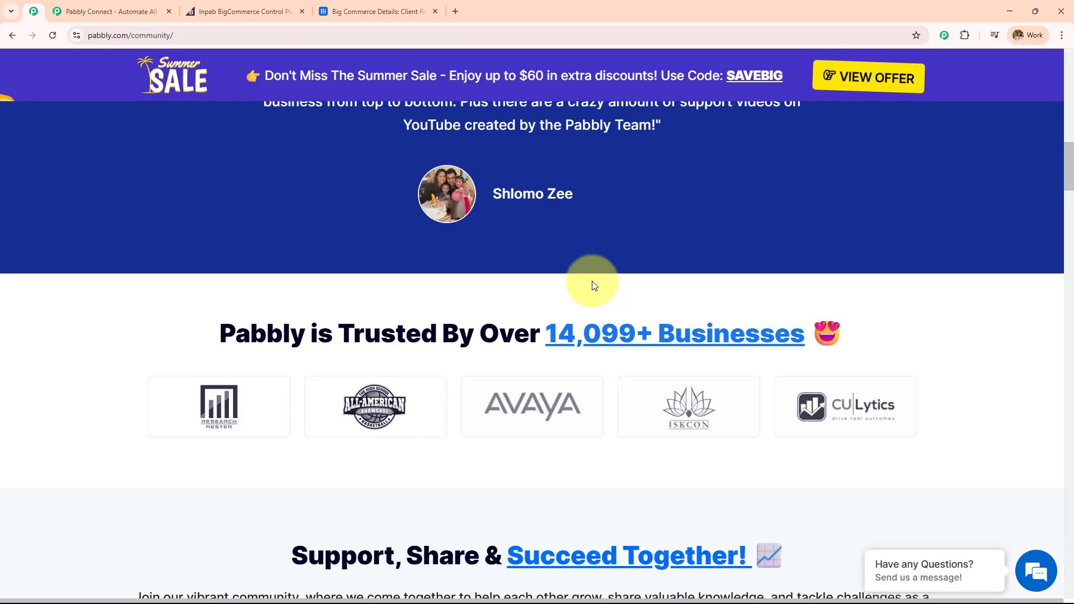
scroll(592, 282, down, 10)
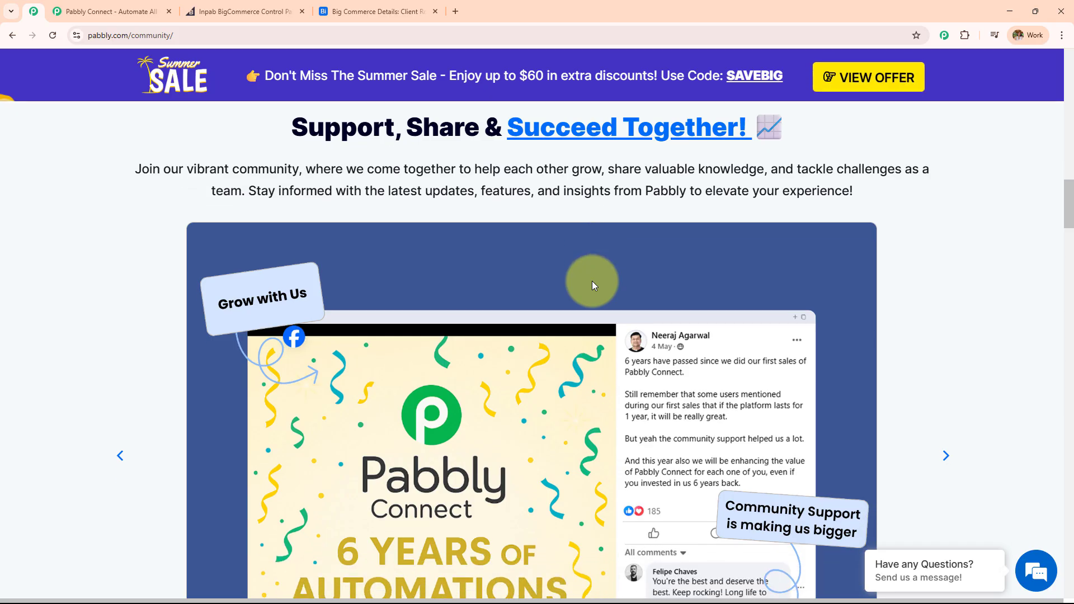
scroll(592, 281, down, 12)
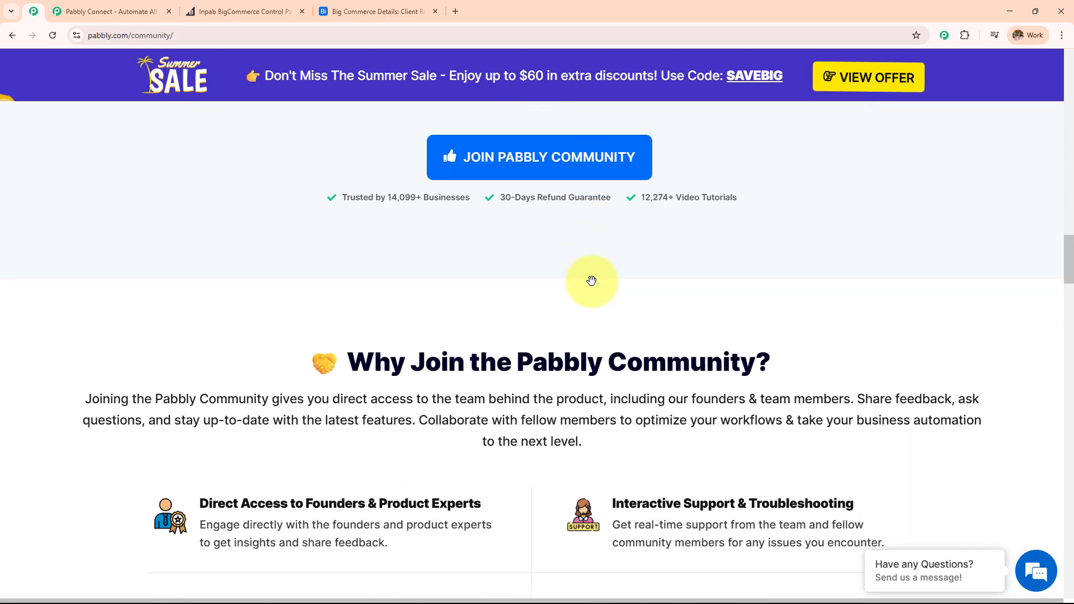
scroll(594, 285, down, 8)
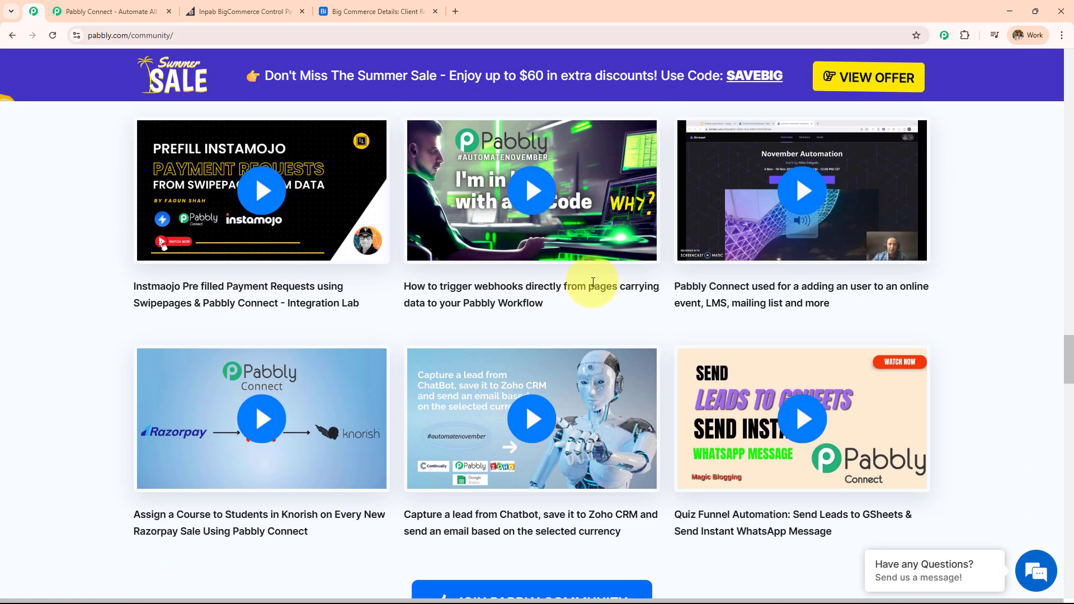
scroll(594, 287, down, 4)
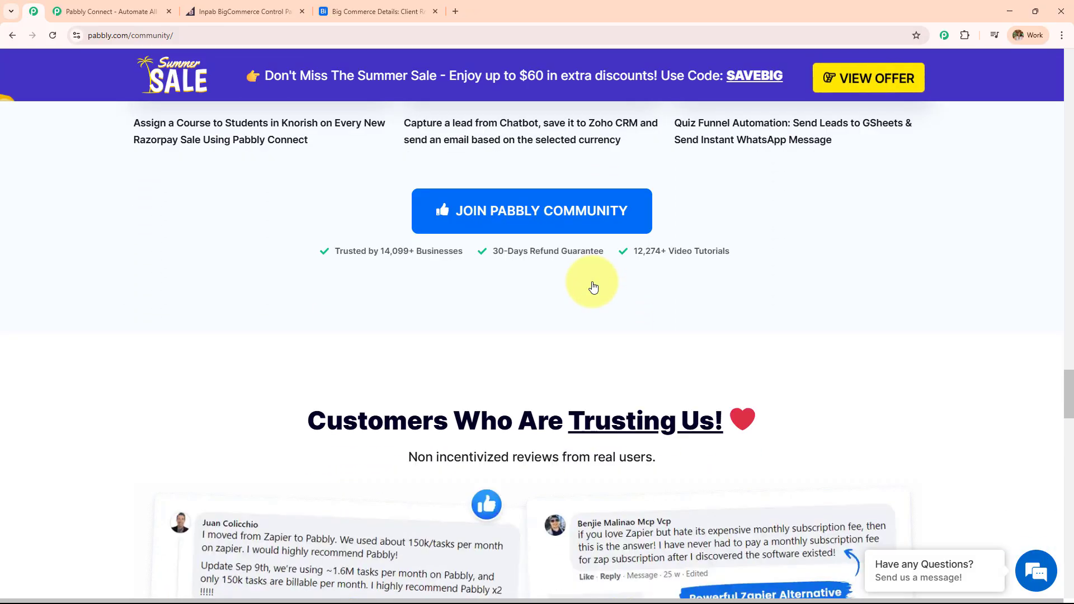
scroll(592, 287, down, 2)
scroll(592, 283, down, 7)
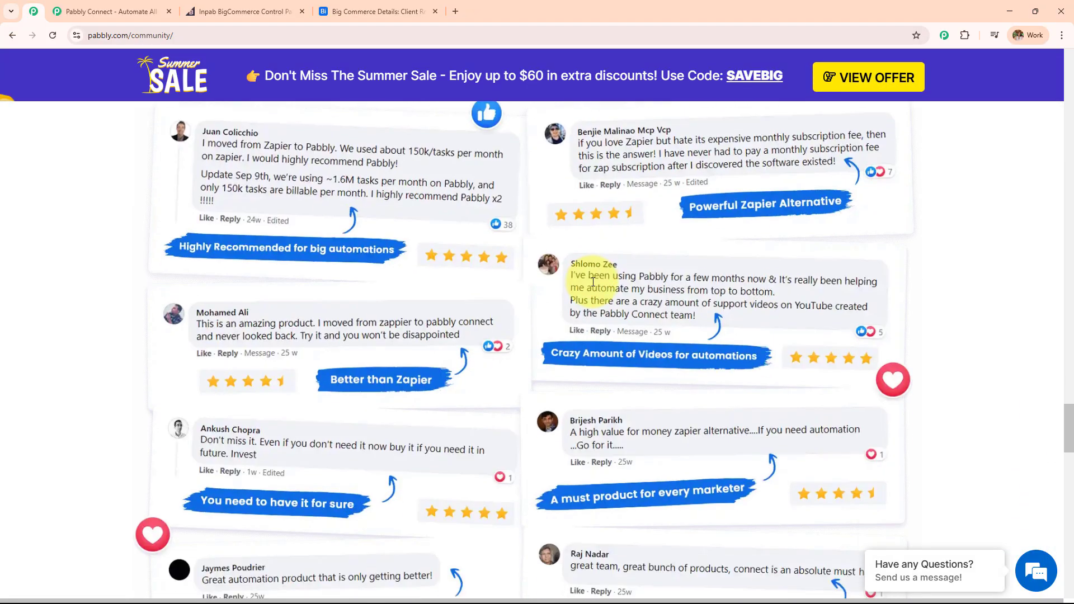
scroll(592, 283, down, 6)
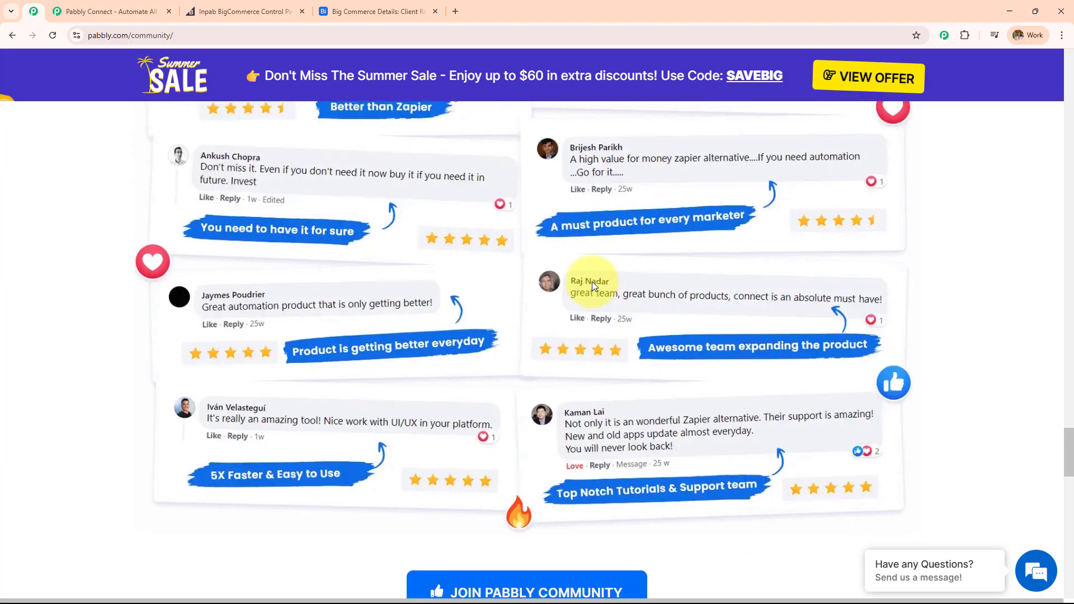
scroll(593, 286, down, 5)
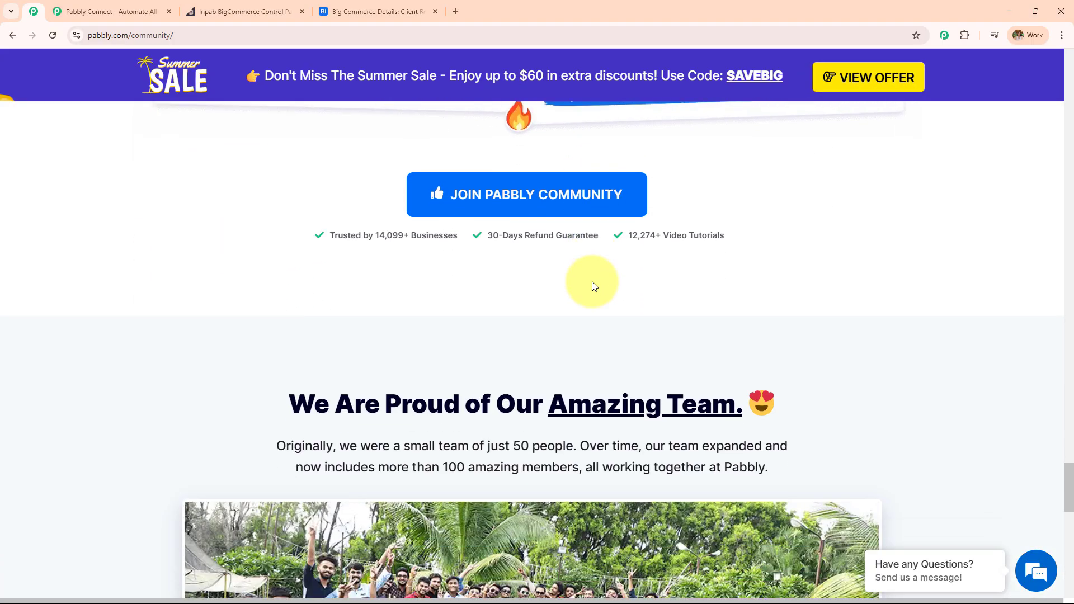
scroll(593, 287, down, 4)
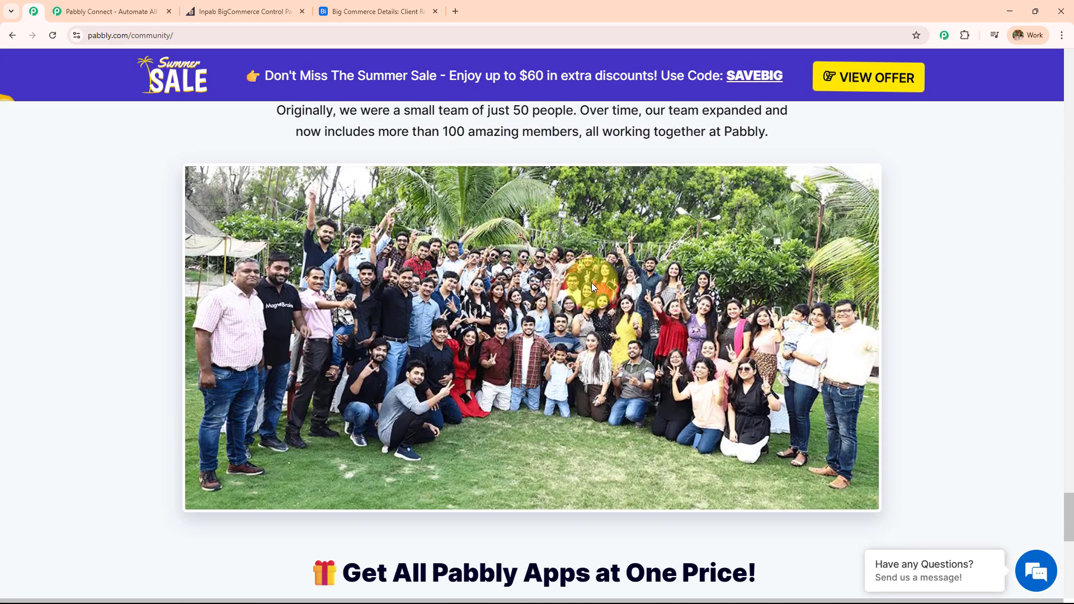
scroll(594, 287, down, 3)
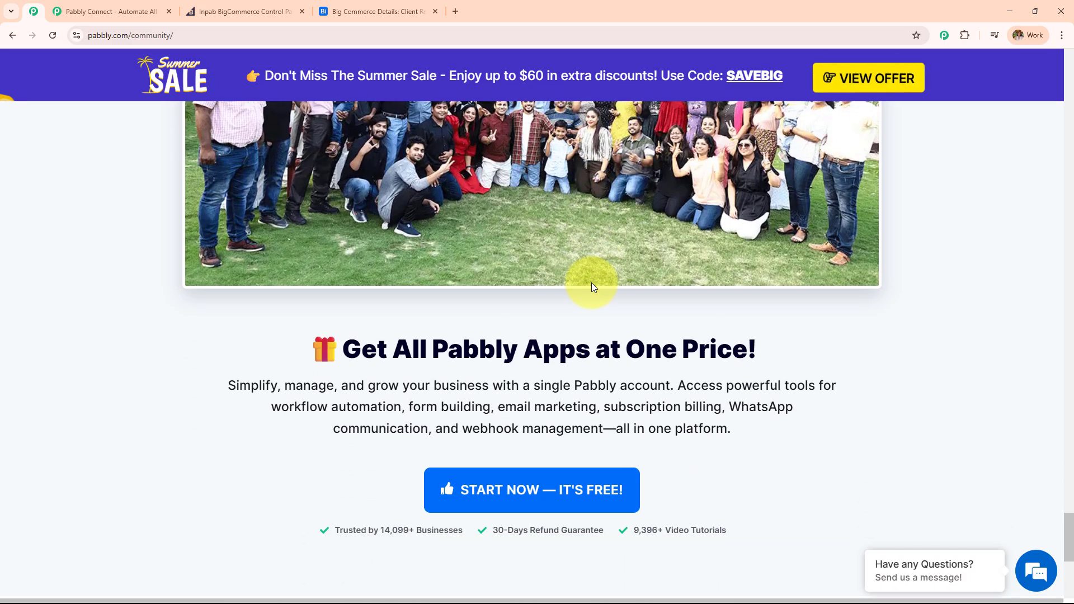
scroll(592, 287, down, 4)
scroll(592, 285, down, 3)
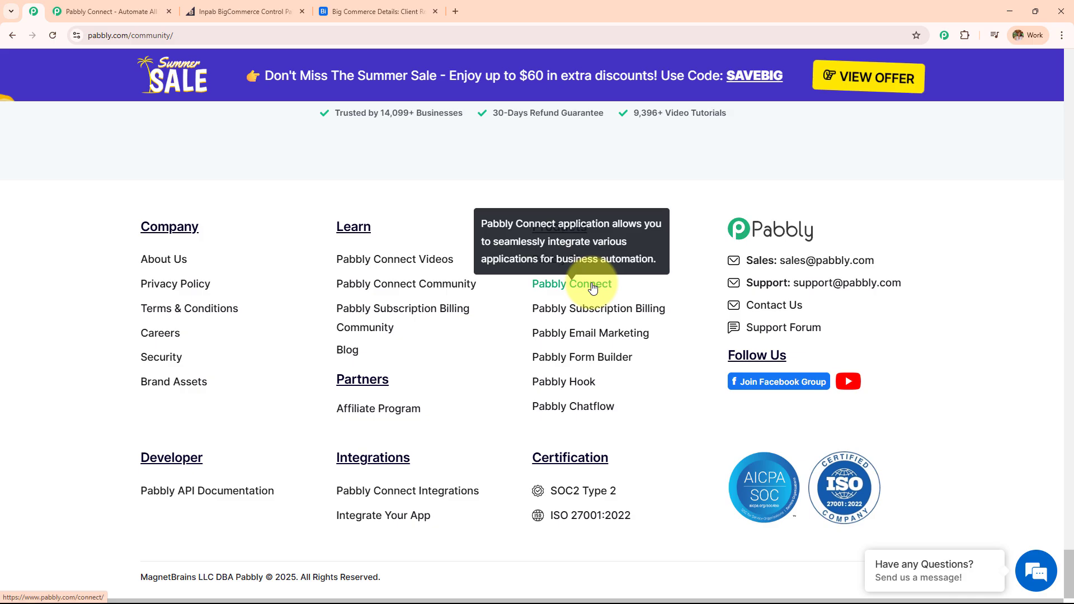
Review the customer testimonials and the community video tutorials on the Pabbly Community page again.
scroll(593, 287, up, 10)
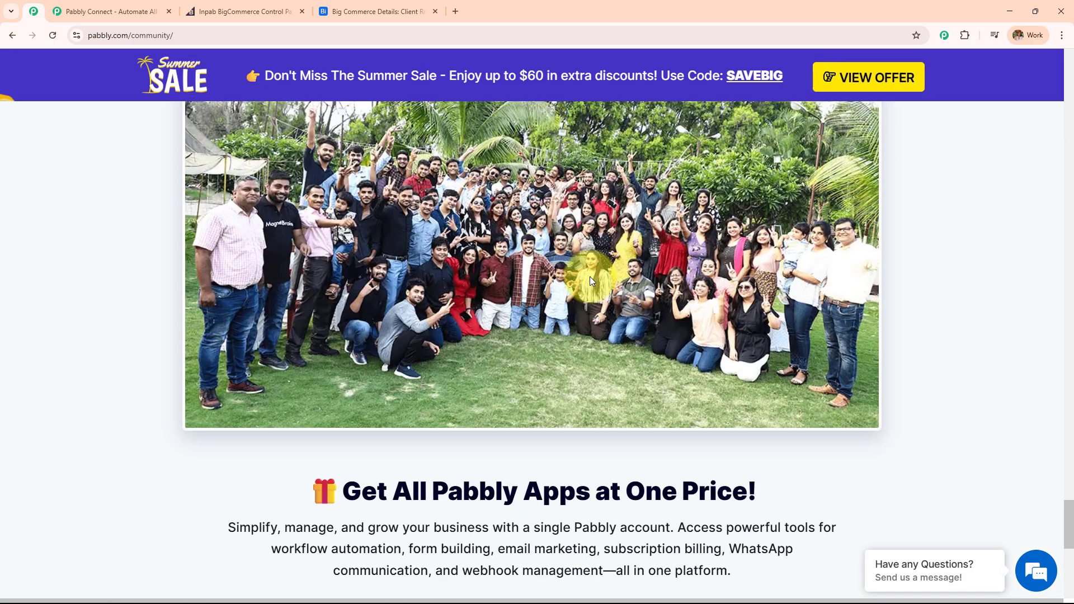
scroll(590, 277, up, 14)
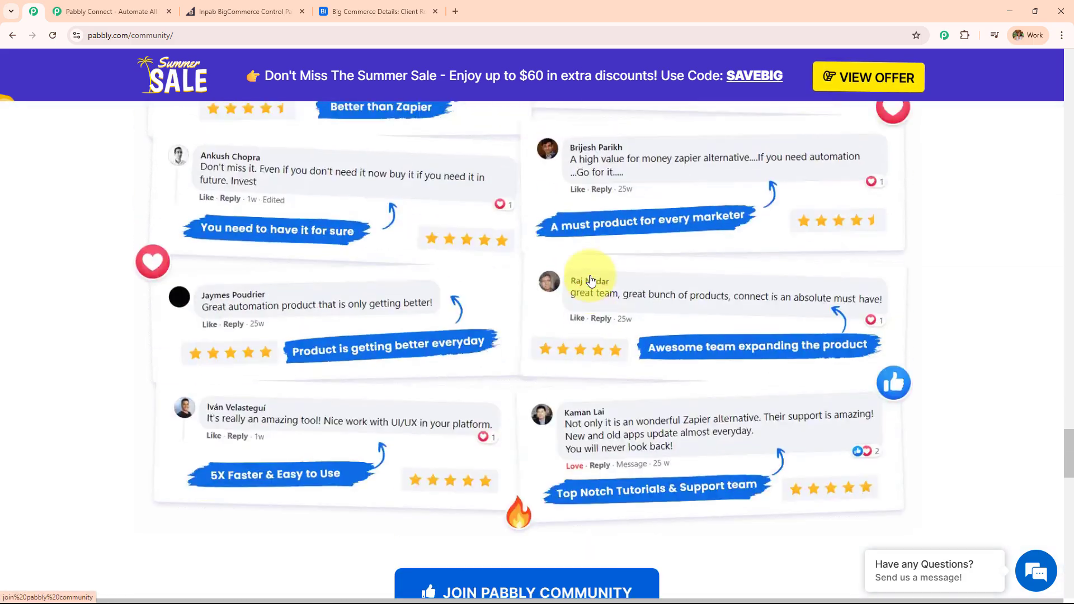
scroll(591, 280, up, 7)
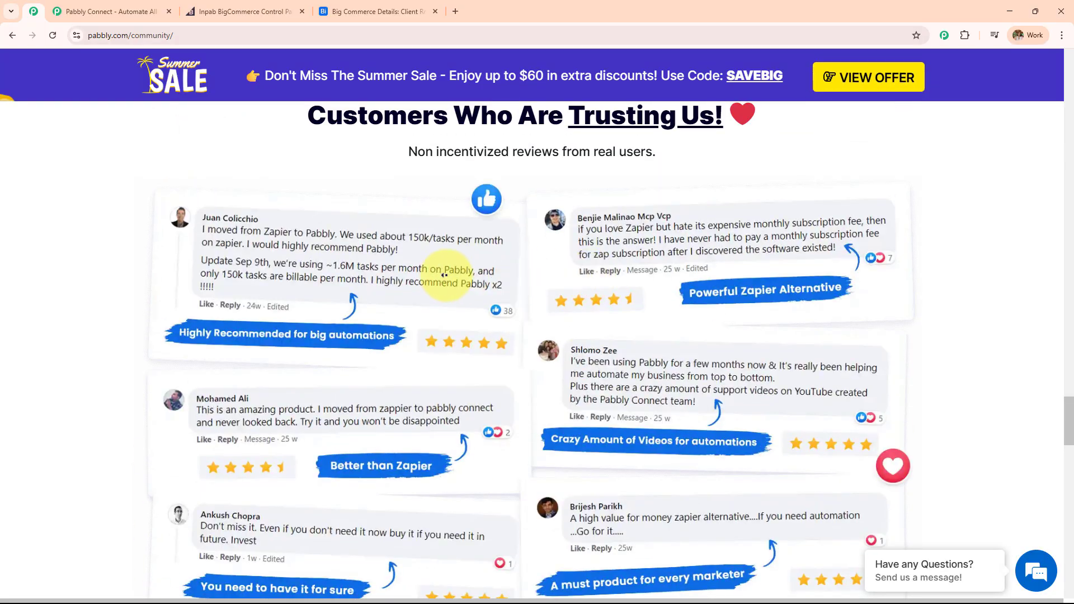
scroll(471, 256, up, 6)
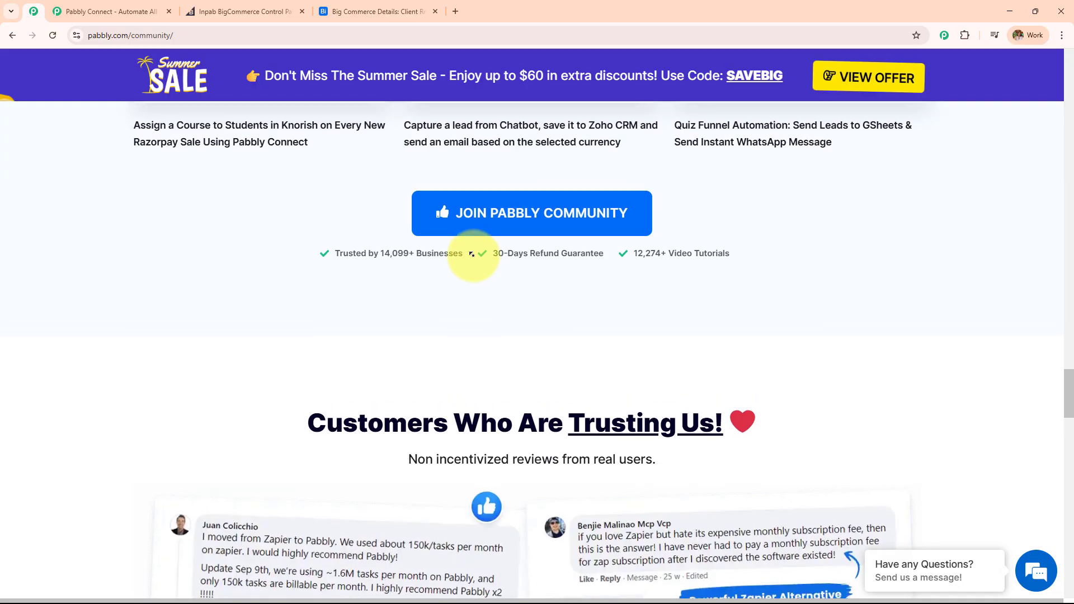
scroll(472, 254, up, 1)
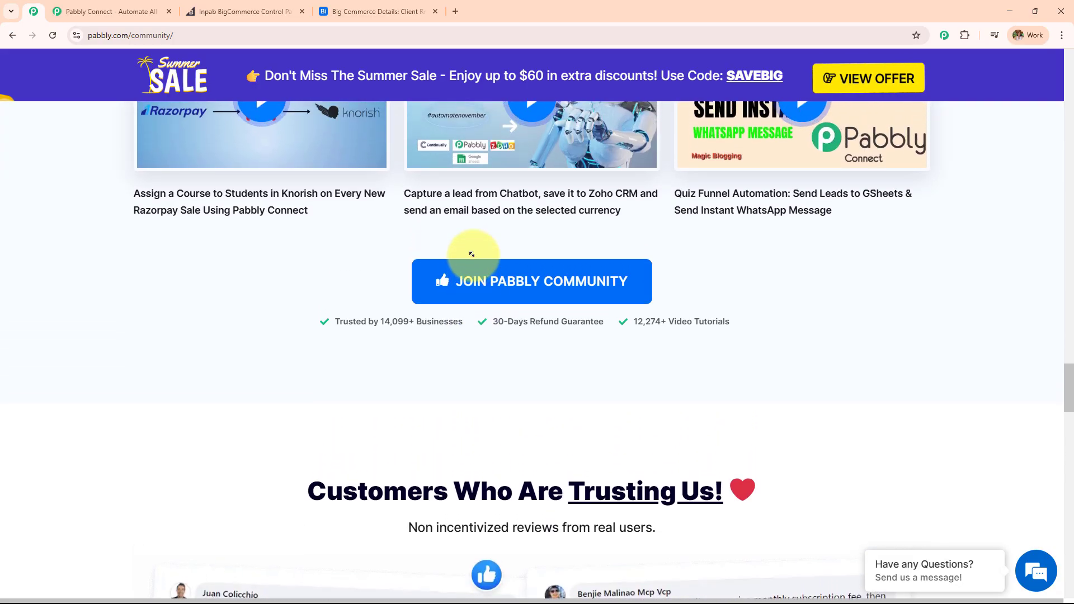
scroll(472, 254, up, 2)
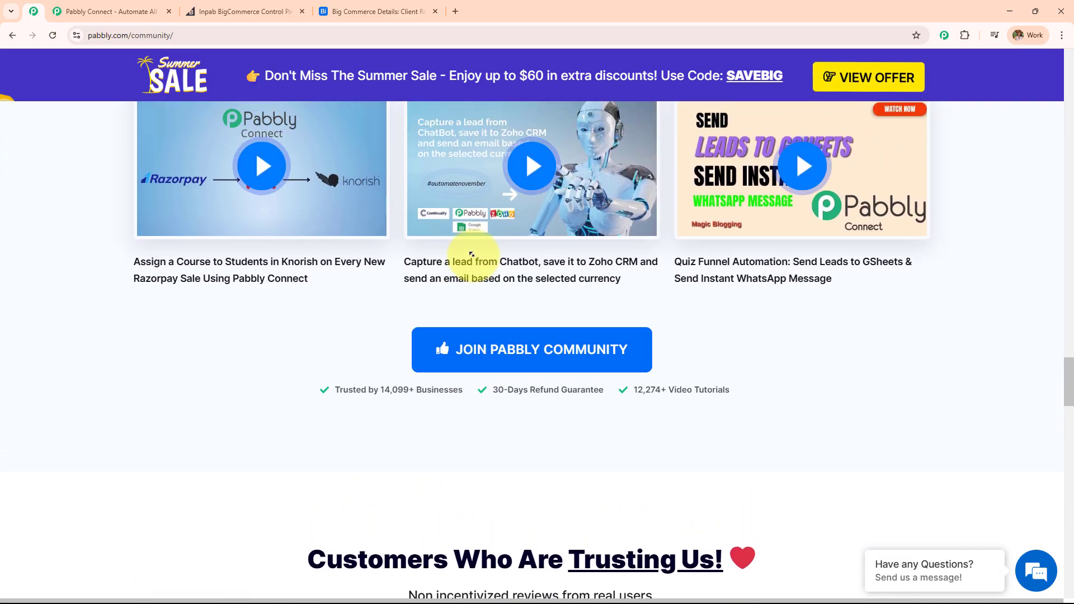
scroll(471, 254, up, 1)
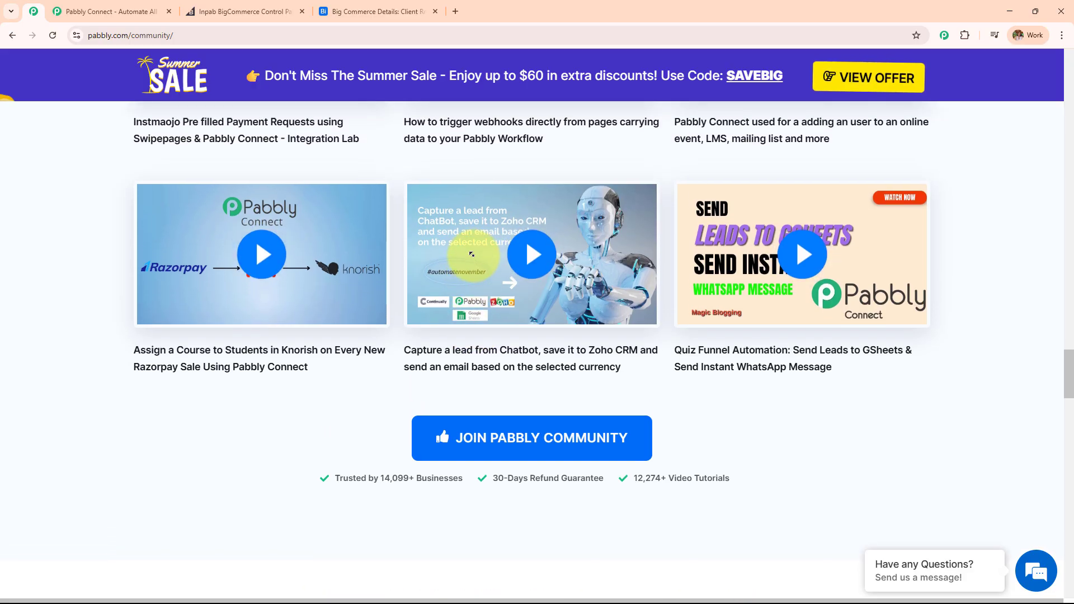
scroll(144, 213, up, 3)
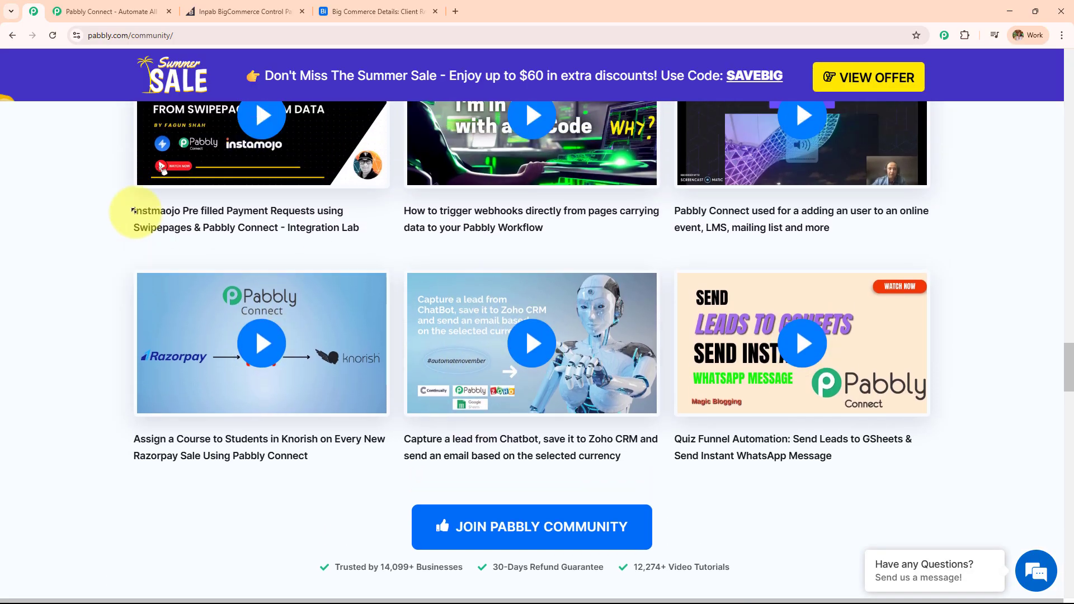
Return to the Pabbly Connect website and sign in to the existing account.
click(92, 12)
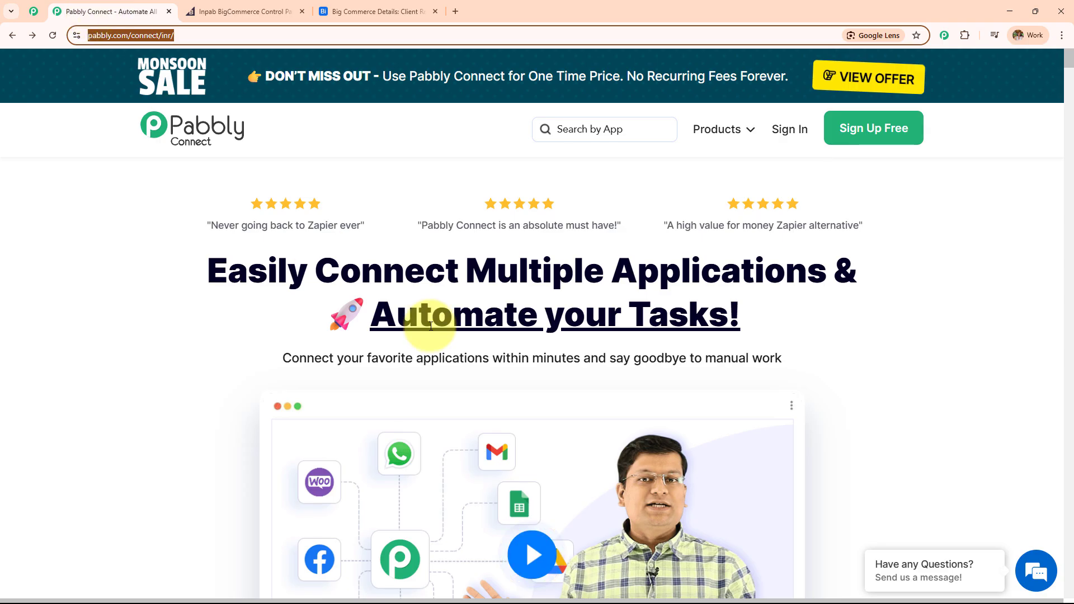
click(110, 360)
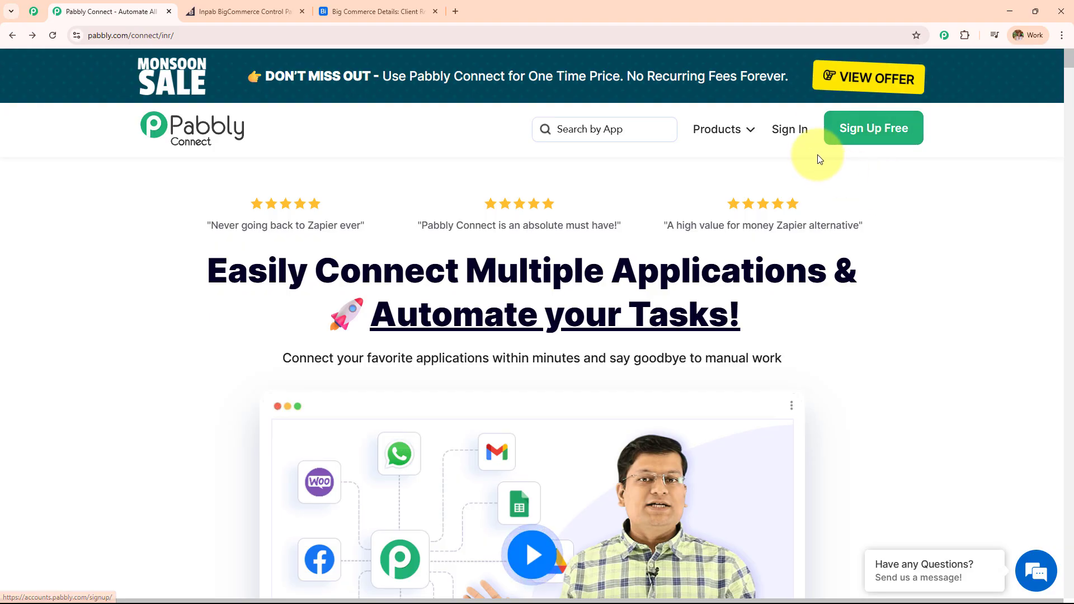
click(809, 169)
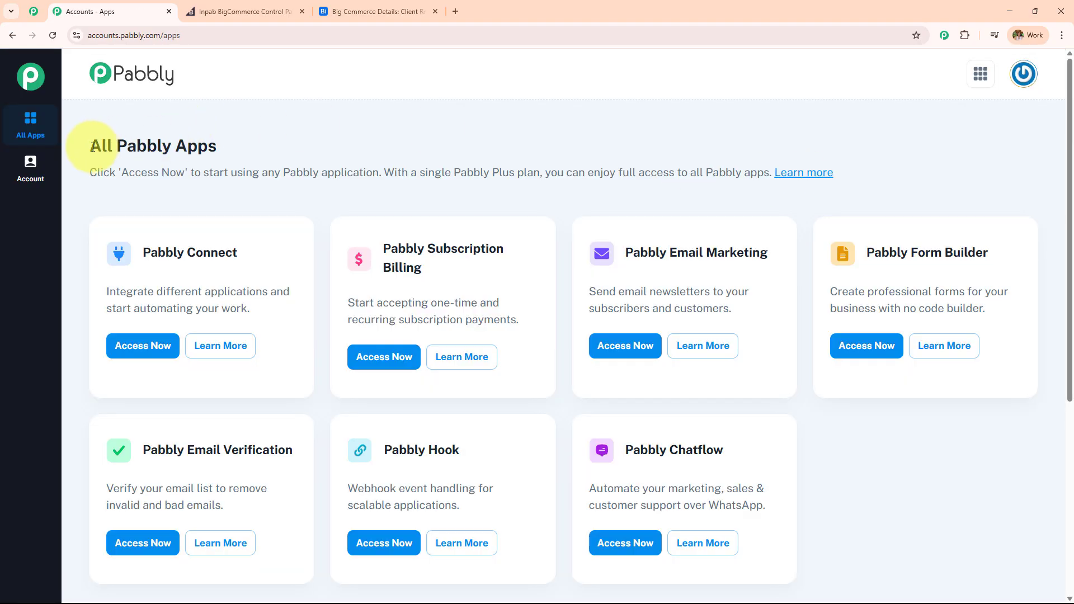
Access Pabbly Connect from the list of all Pabbly apps.
drag(92, 146, 373, 146)
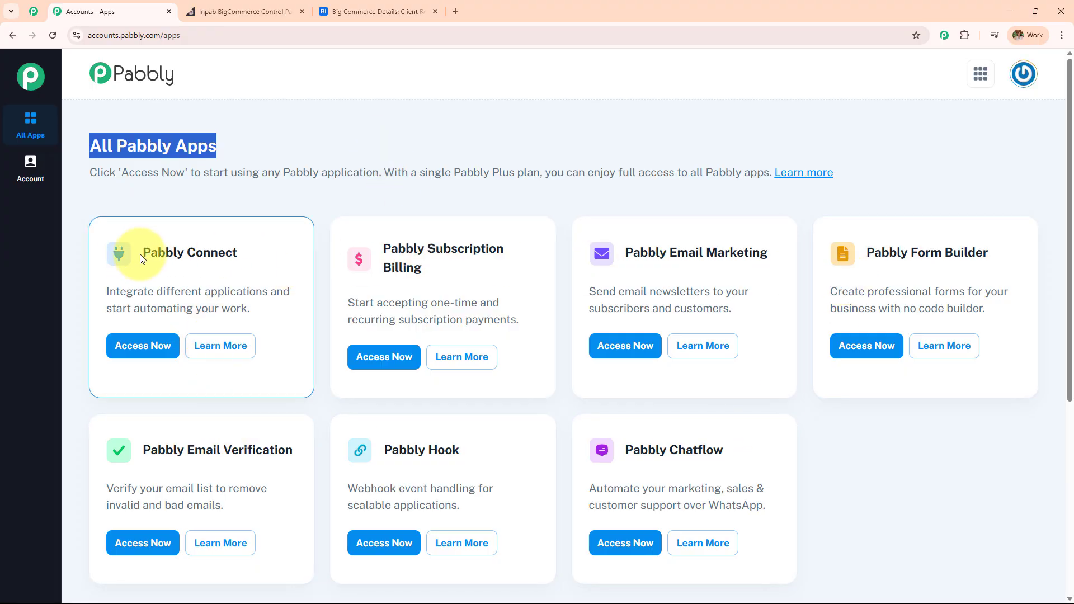
drag(141, 258, 282, 259)
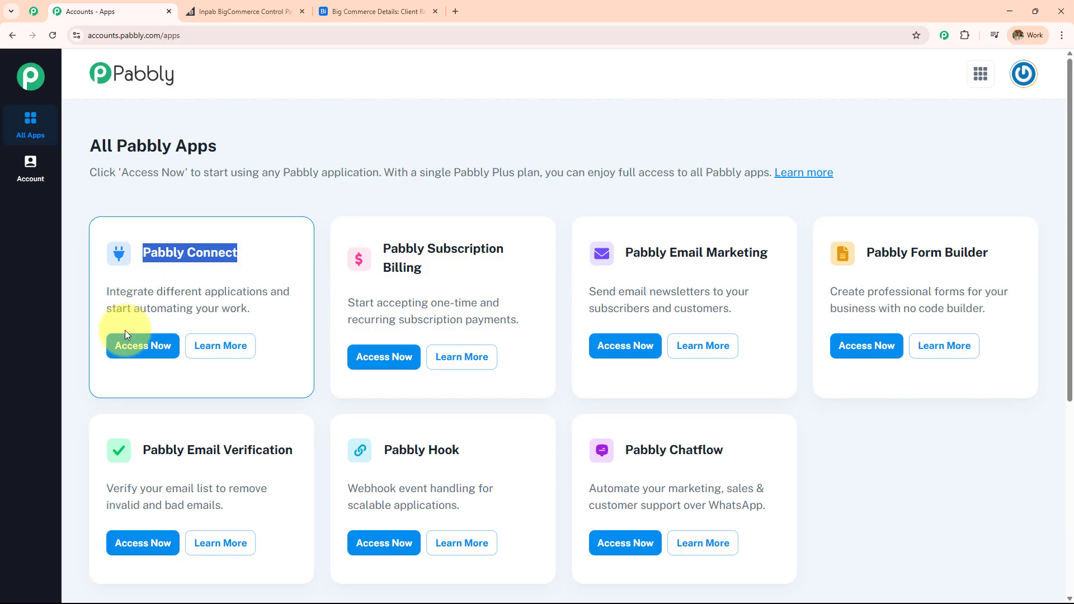
click(144, 343)
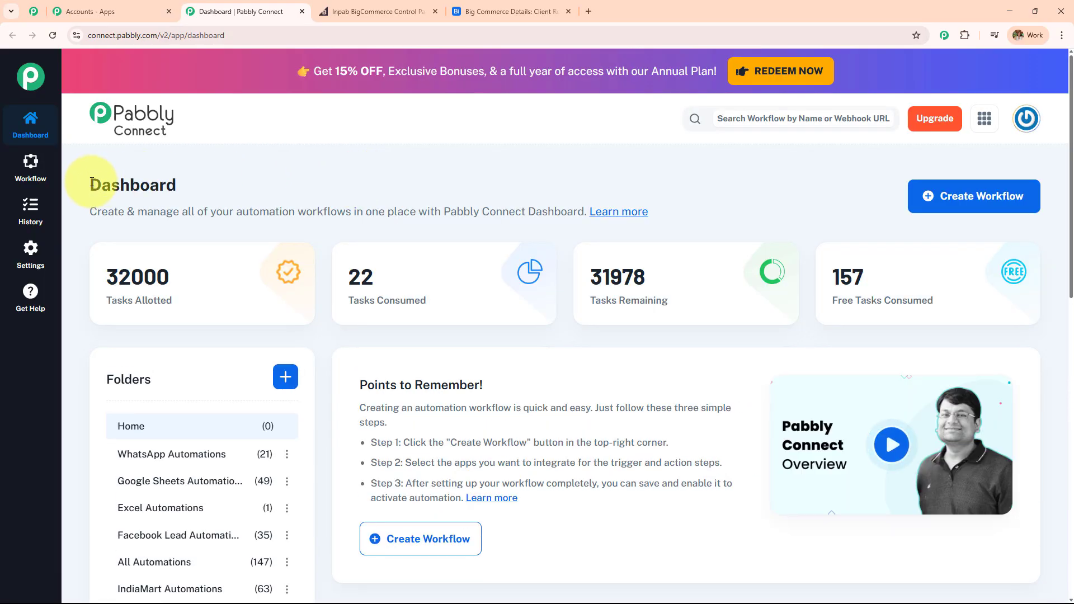
Look over the dashboard's heading, folders and workflow list, and view the form for creating a folder without creating one.
drag(96, 185, 267, 182)
scroll(560, 364, down, 4)
scroll(560, 365, down, 8)
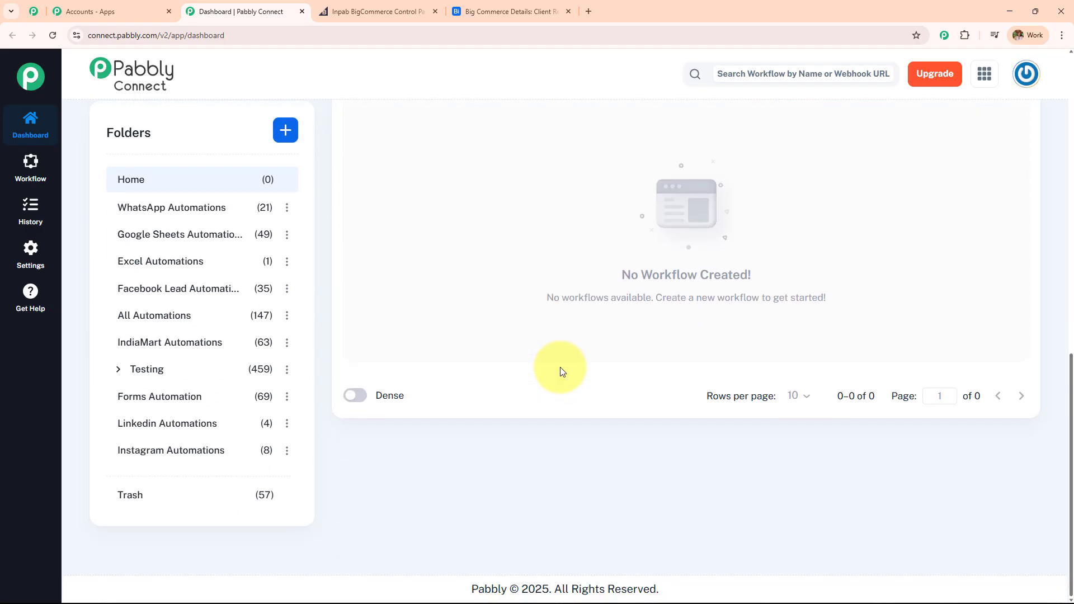
scroll(281, 446, up, 8)
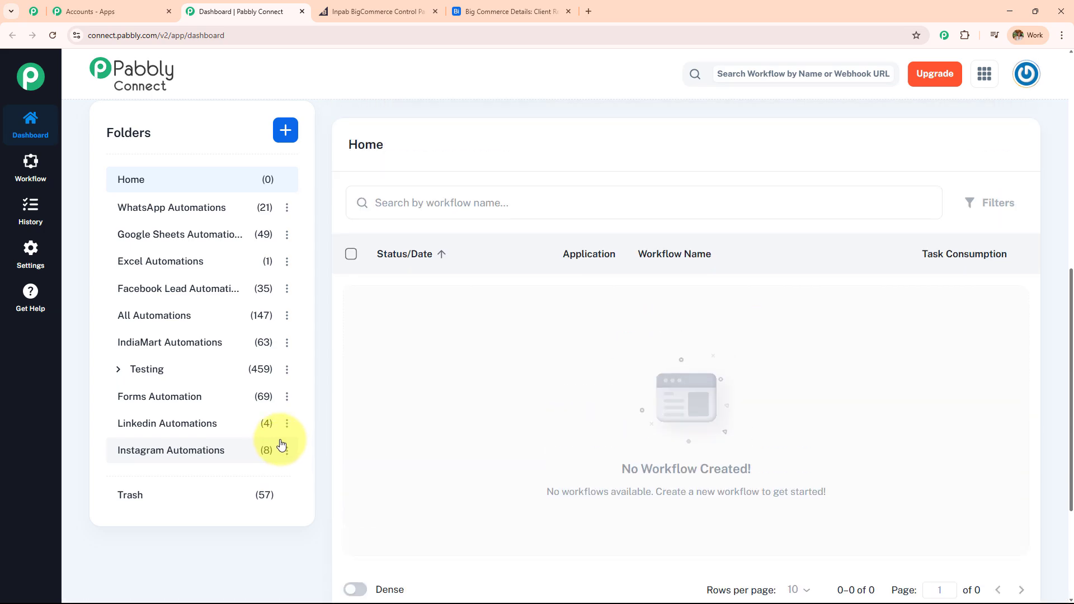
scroll(281, 444, up, 4)
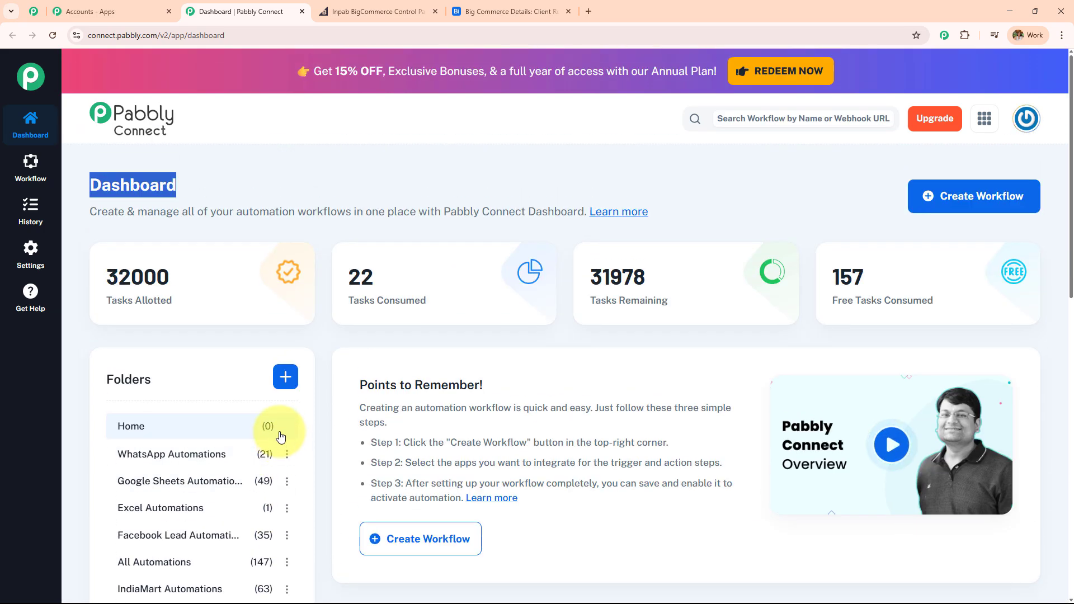
click(285, 377)
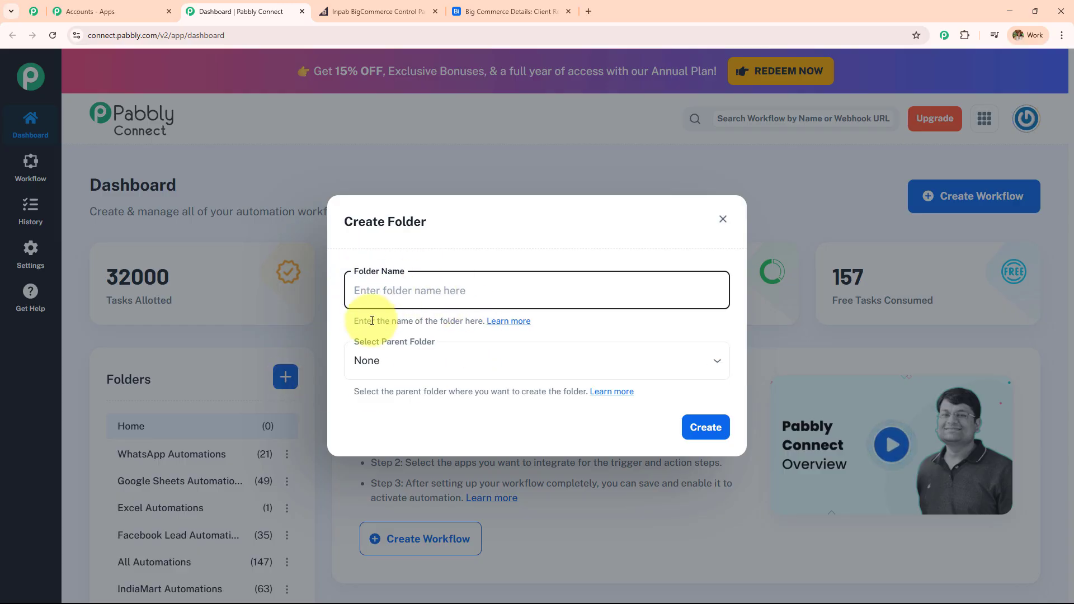
click(723, 219)
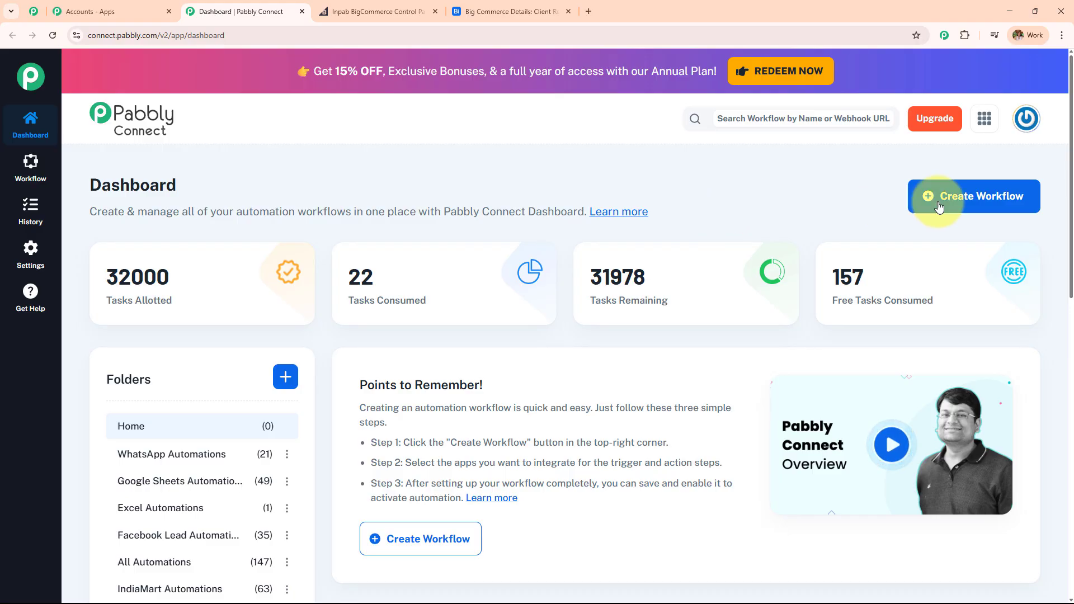
Start a new workflow and name it "Log Orders from BigCommerce to Airtable for Inventory Management".
click(993, 203)
drag(493, 284, 287, 304)
key(BackSpace)
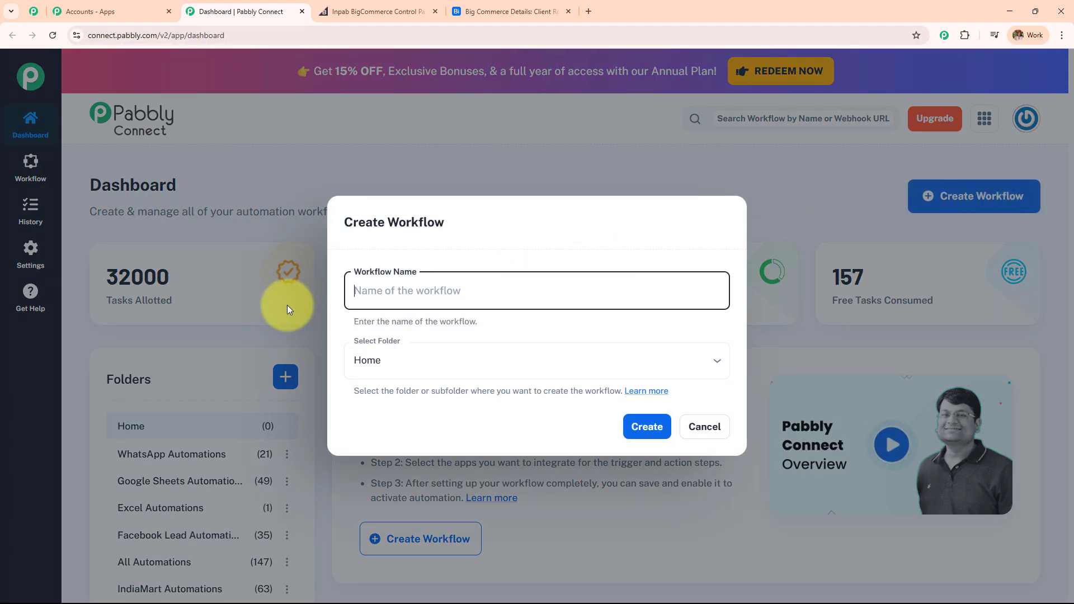
click(393, 376)
click(410, 359)
scroll(423, 321, down, 6)
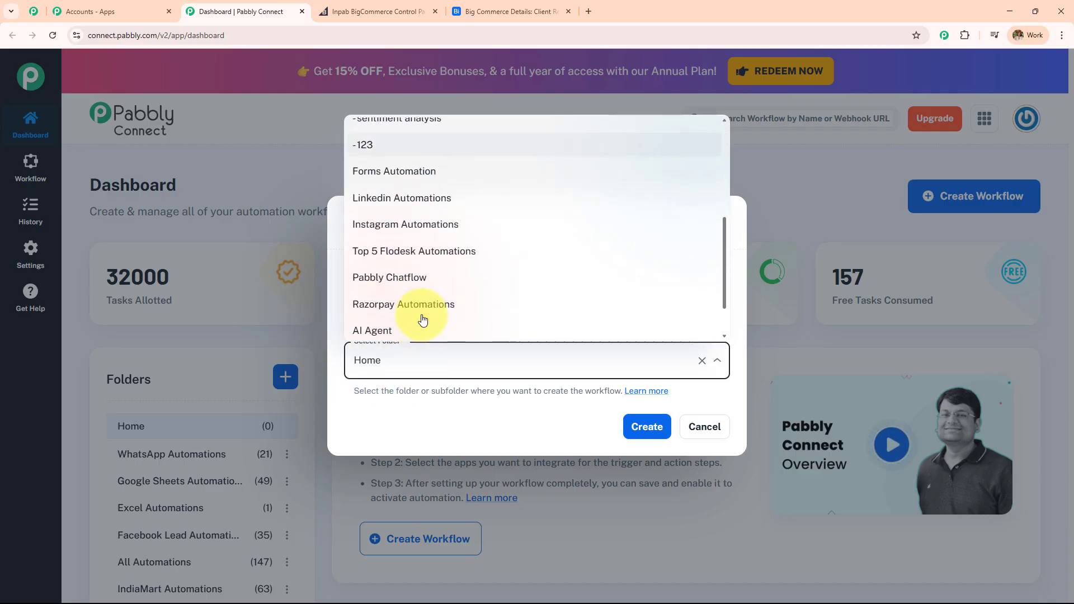
click(424, 411)
click(420, 295)
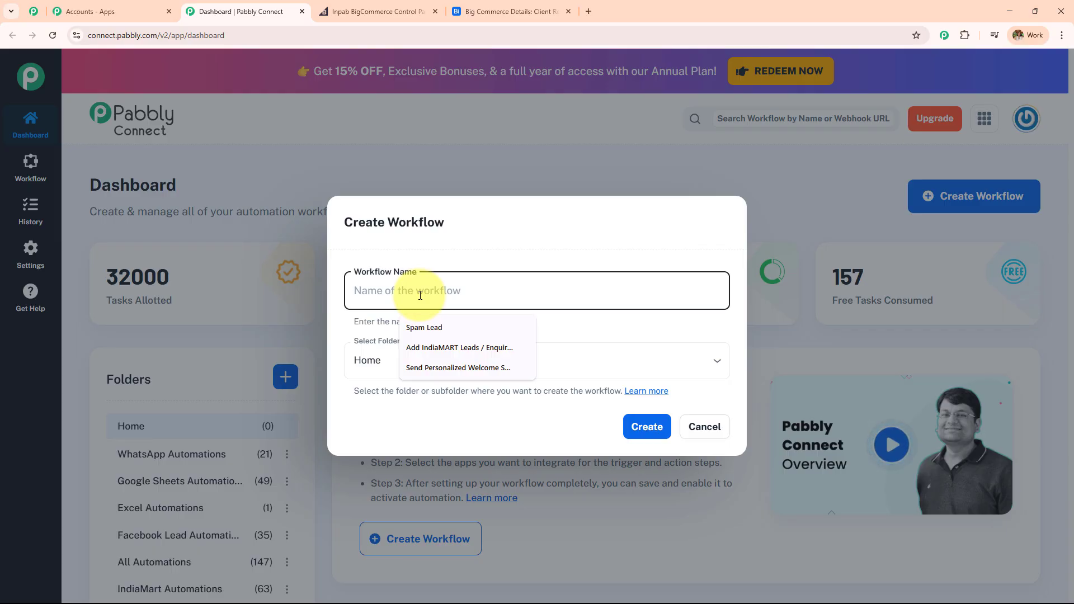
key(ctrl+v)
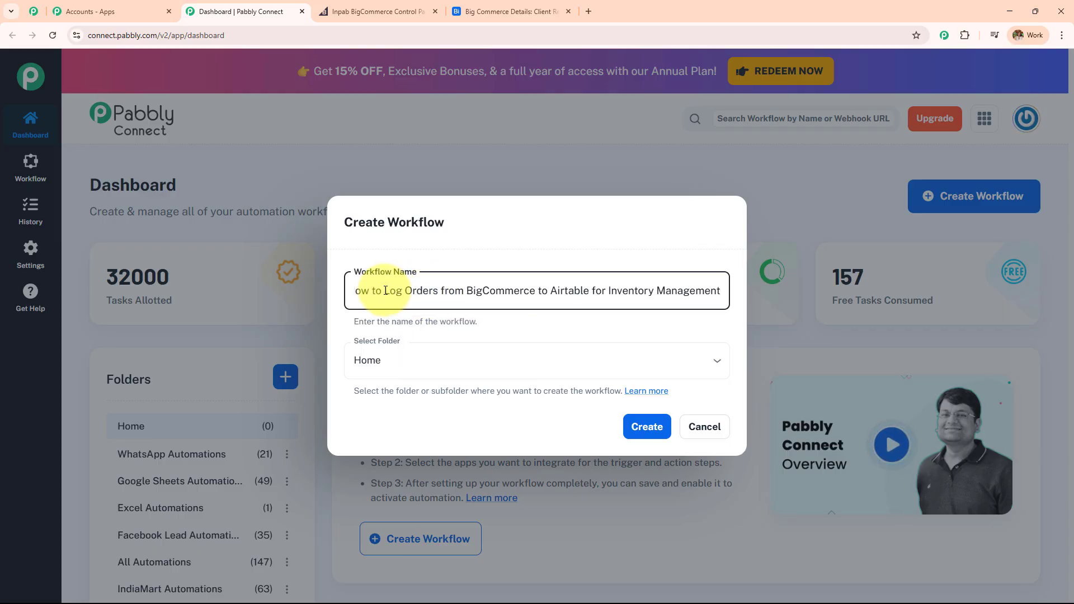
drag(386, 291, 196, 295)
key(BackSpace)
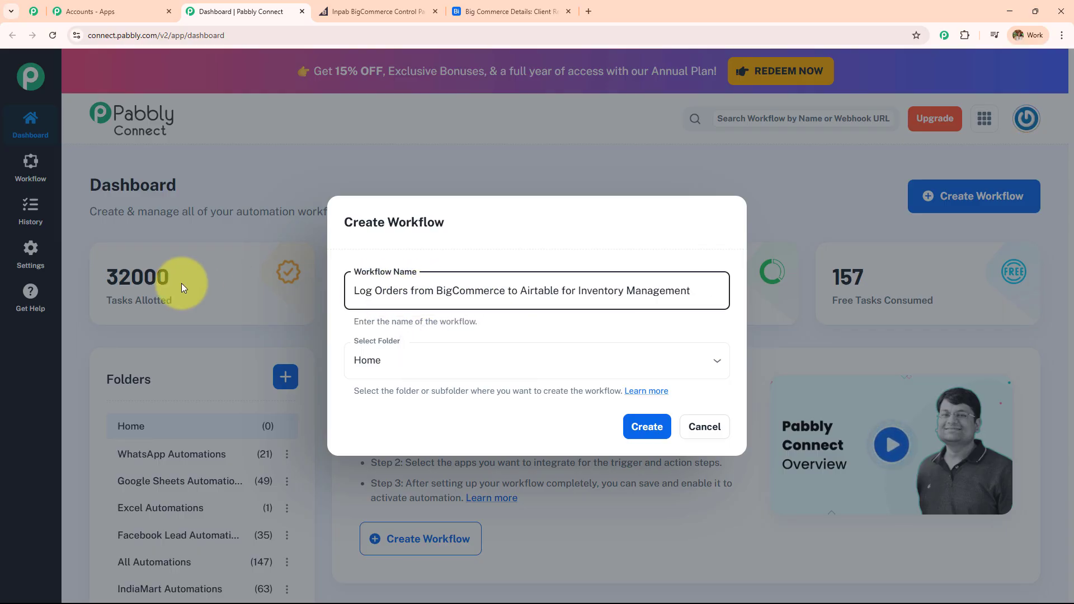
Choose the All Automations folder for the new workflow and create it.
click(366, 360)
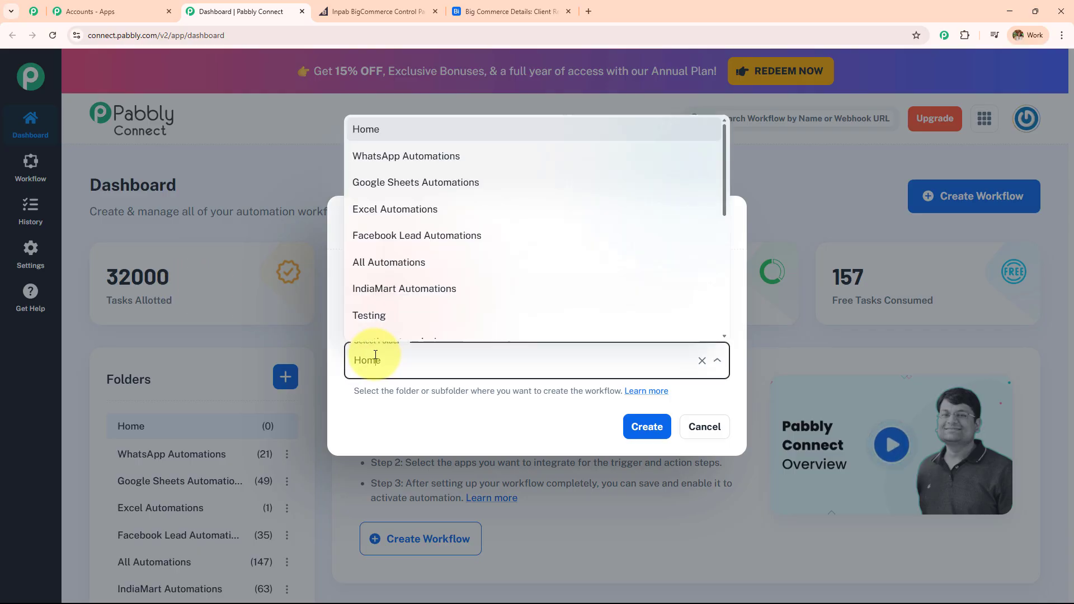
scroll(397, 287, down, 5)
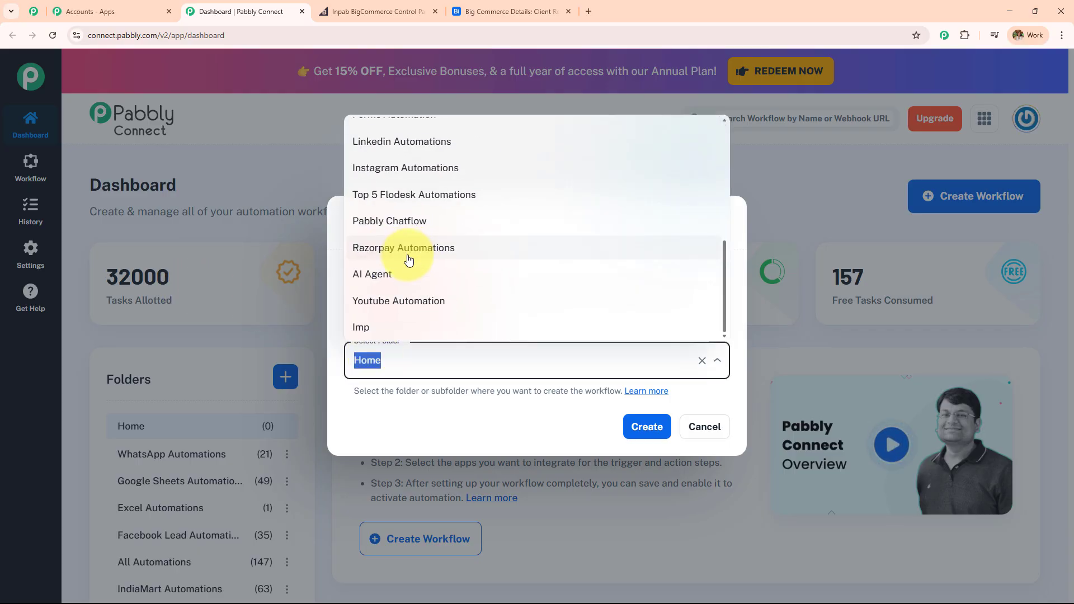
scroll(412, 259, up, 2)
scroll(409, 261, up, 2)
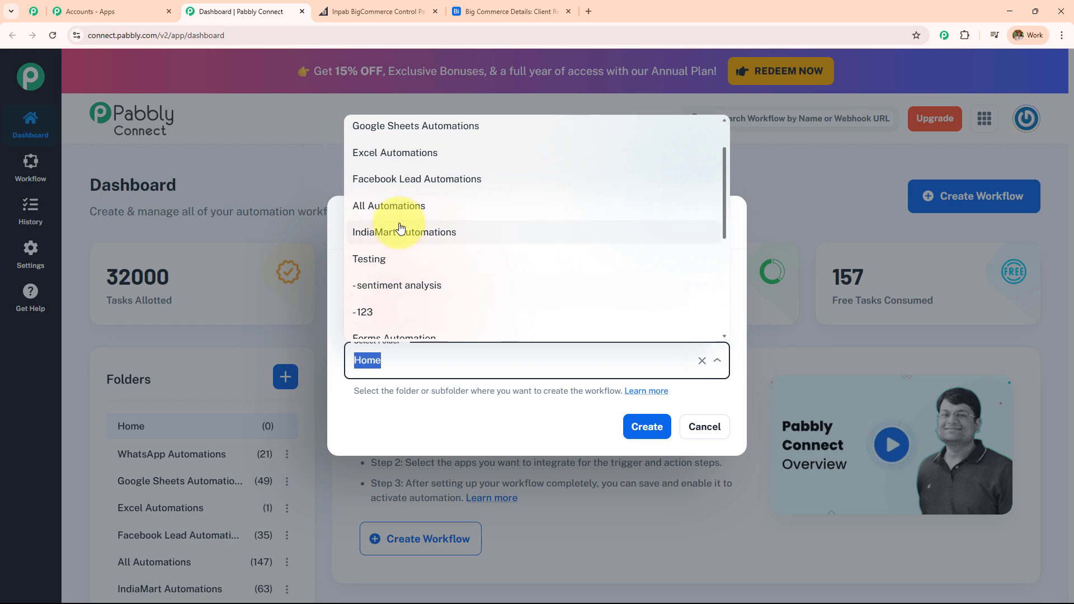
click(395, 207)
click(659, 426)
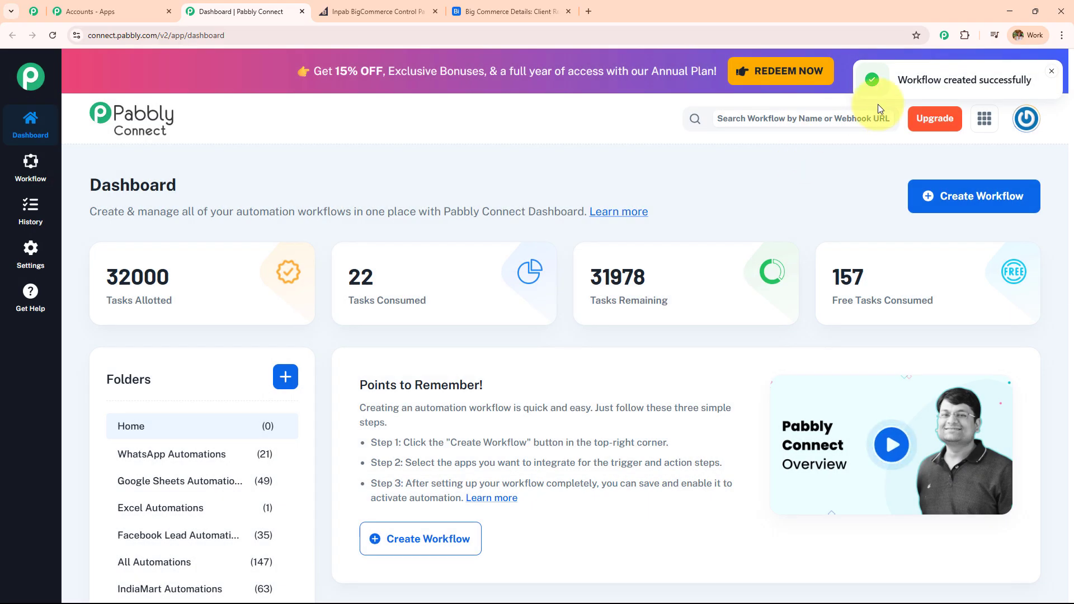
drag(892, 79, 1026, 80)
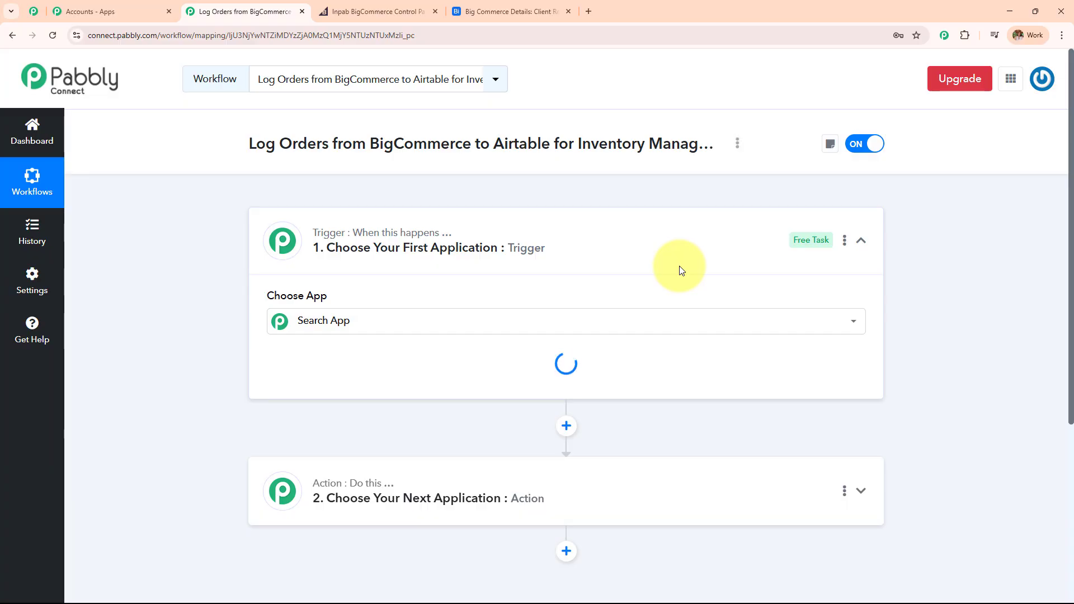
Collapse the trigger step, view the Client Report table in Airtable and the BigCommerce store home, and return to the workflow.
click(679, 271)
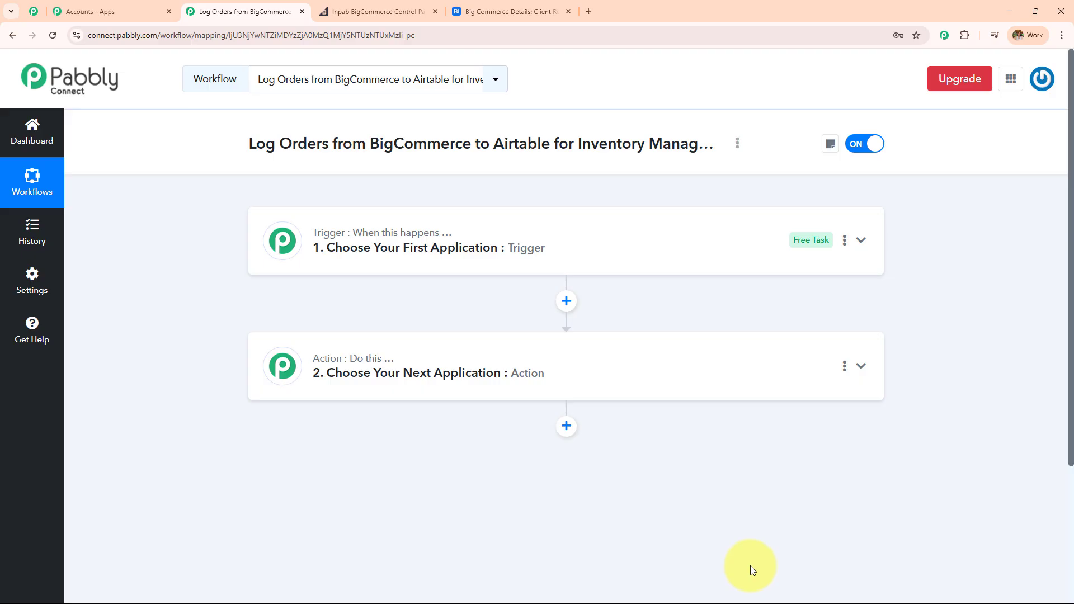
click(542, 15)
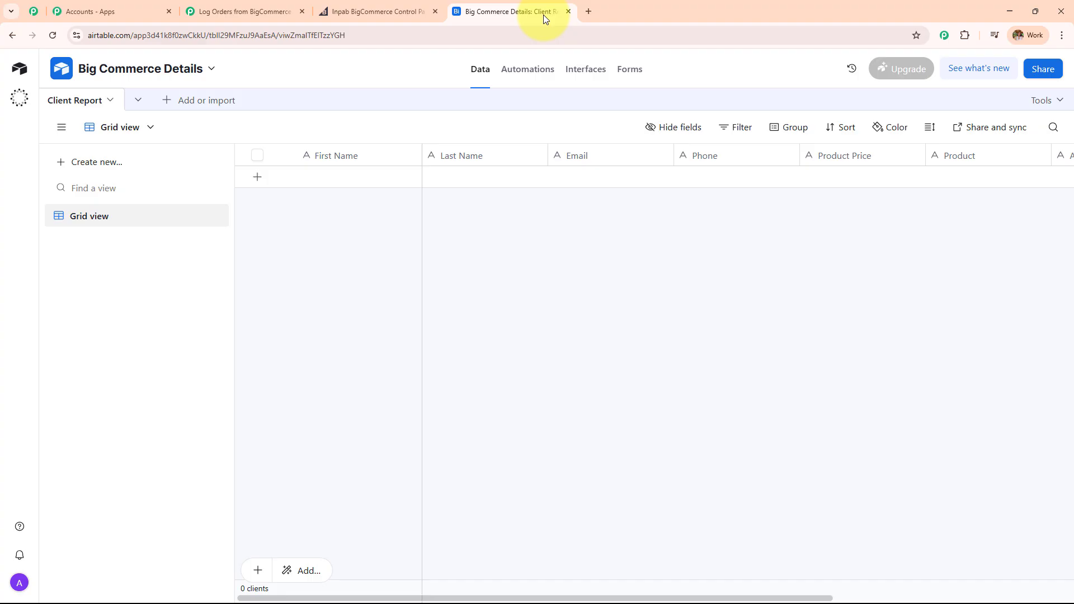
click(406, 12)
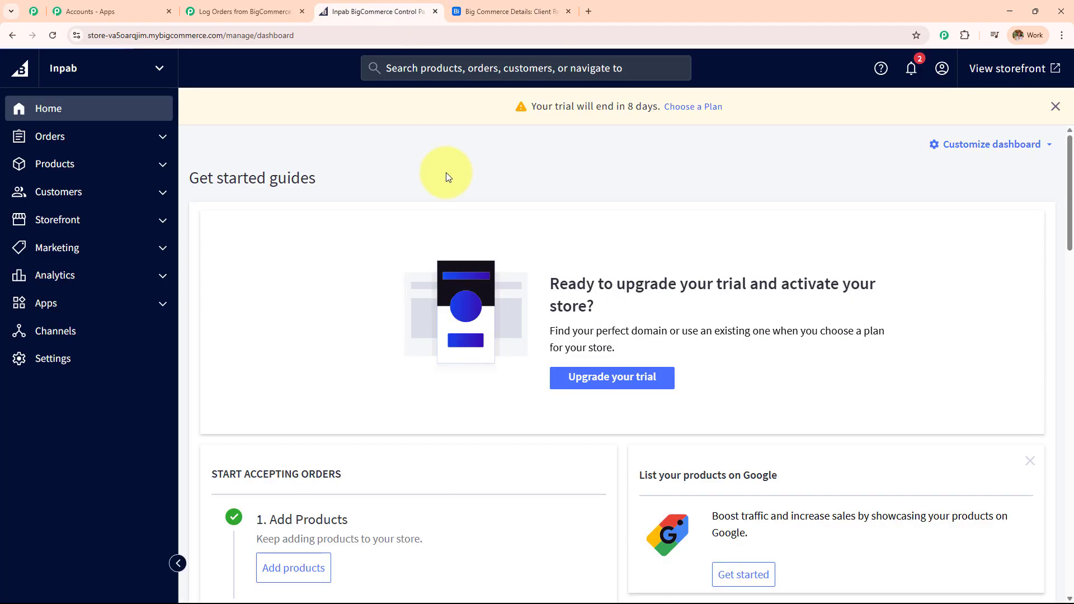
click(251, 13)
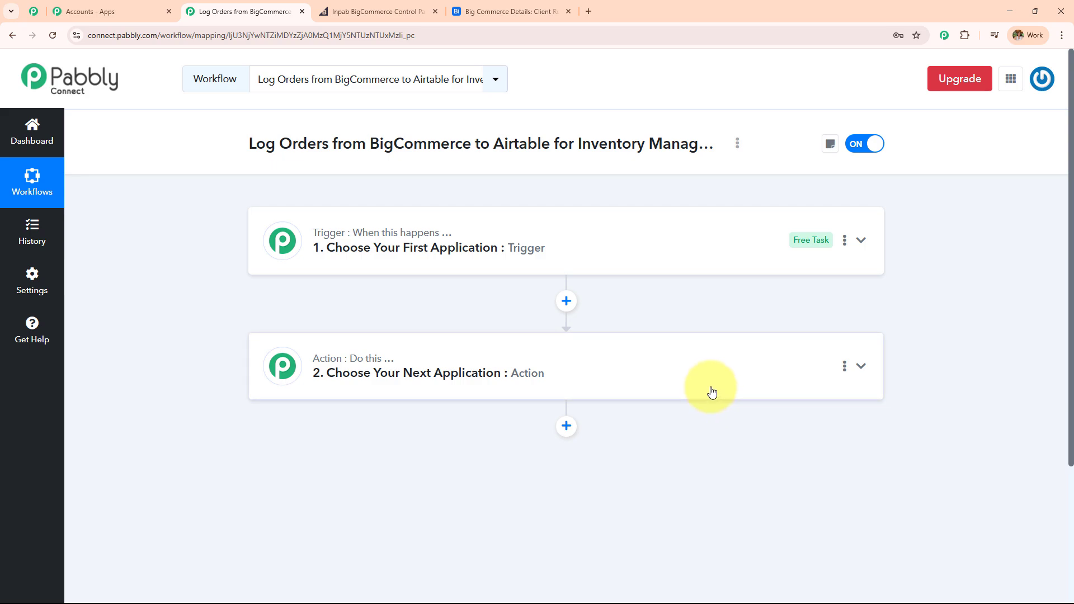
Set the workflow's trigger application to BigCommerce with the event New Order Created.
click(590, 244)
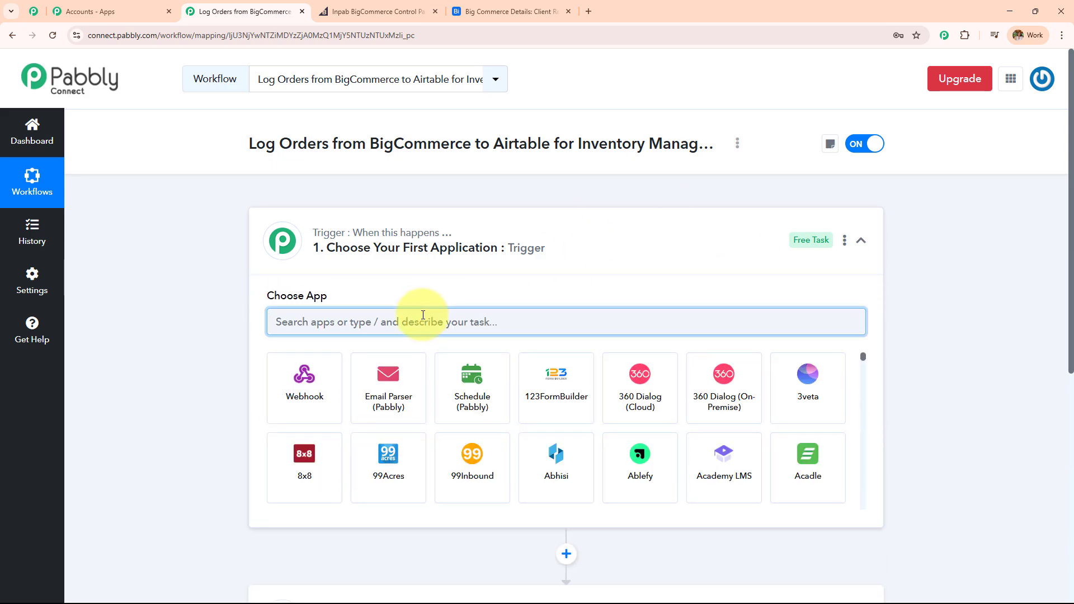
text(Bigco)
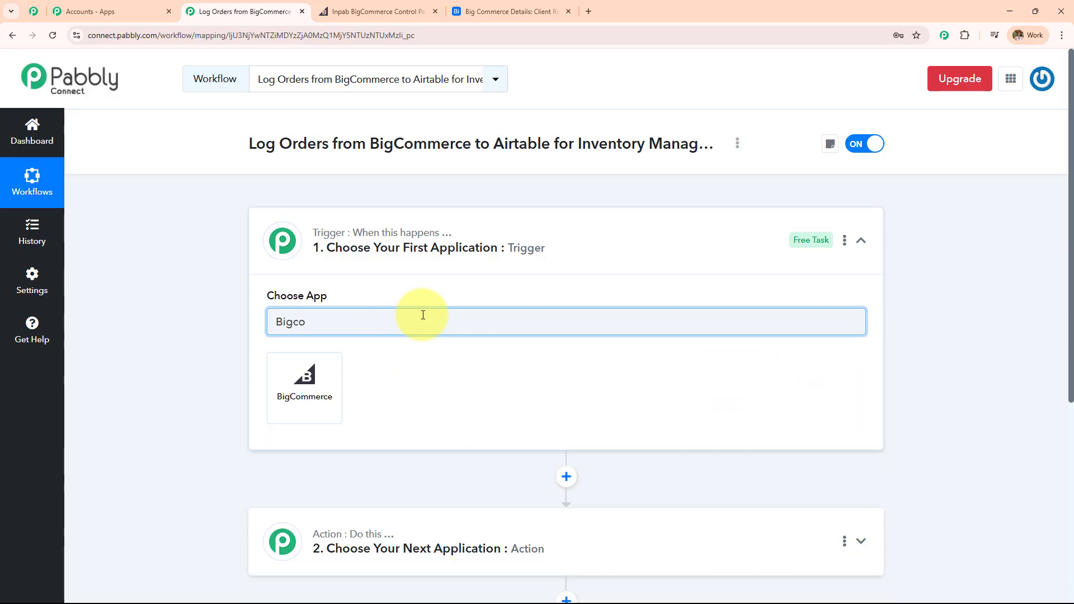
click(324, 376)
click(326, 378)
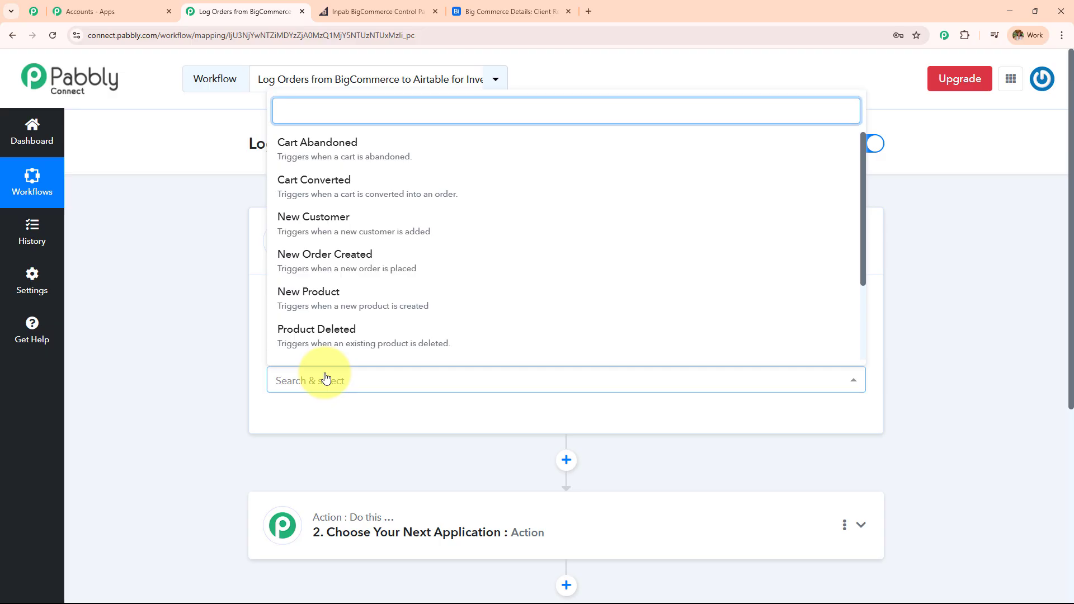
text(ord)
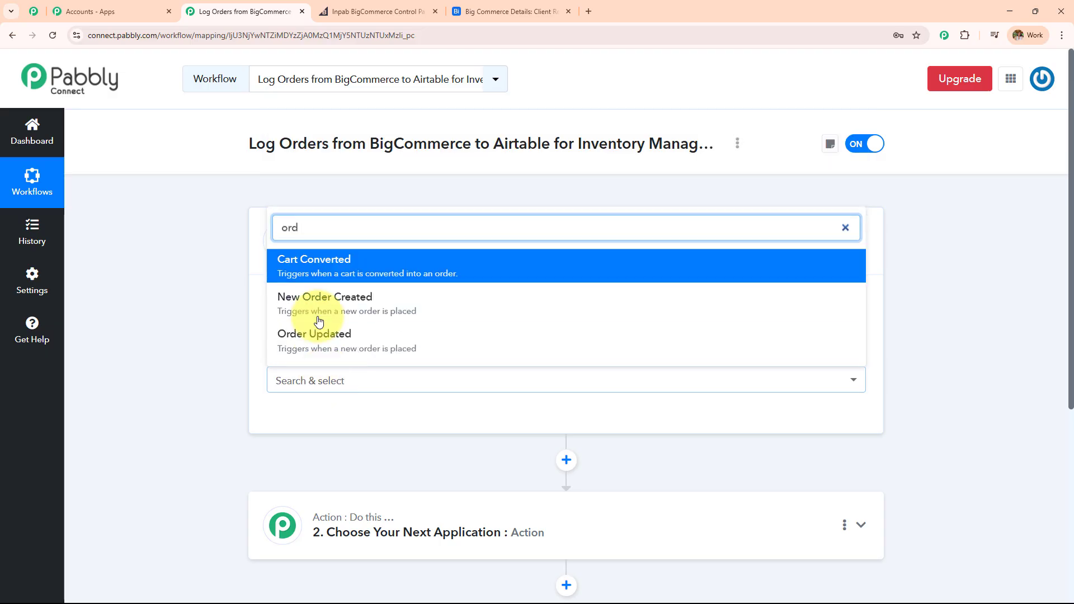
click(319, 321)
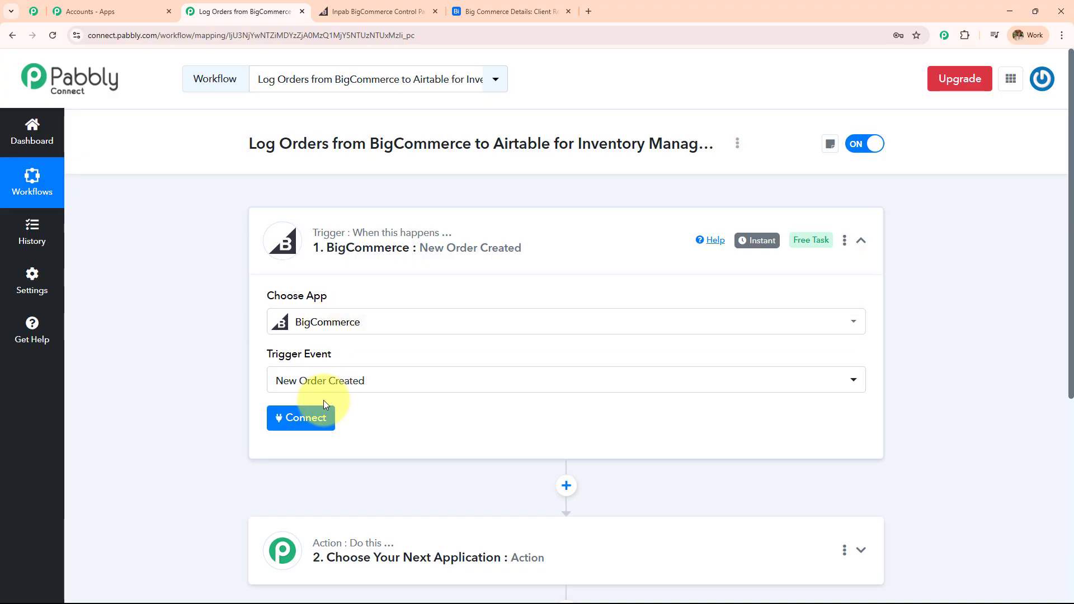
Start adding a new BigCommerce connection for the trigger and review its Client Id, Access Token and Store Hash Key fields and instructions.
click(314, 427)
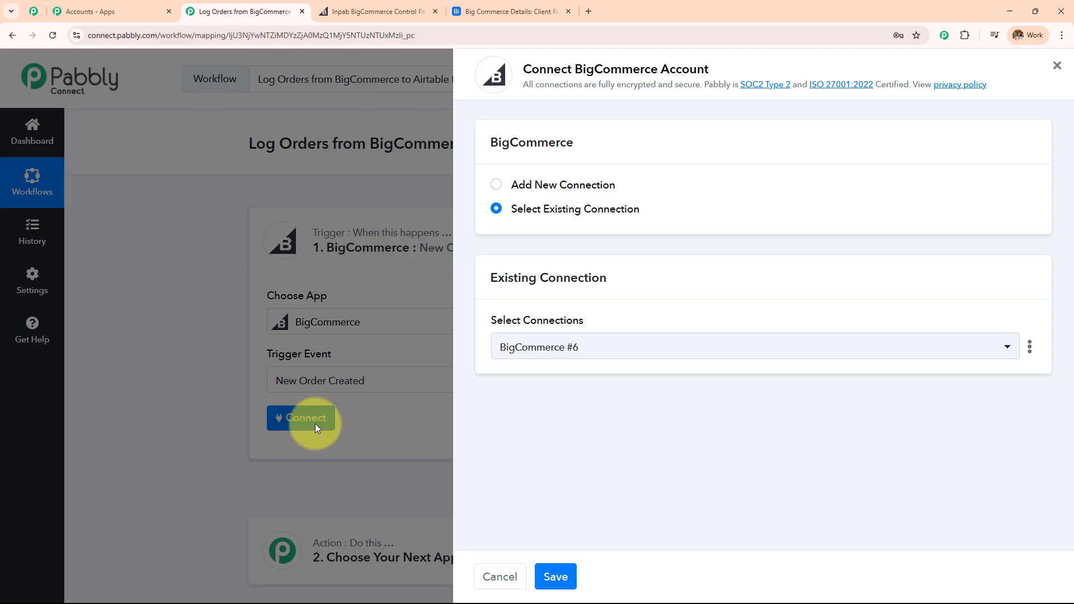
click(496, 185)
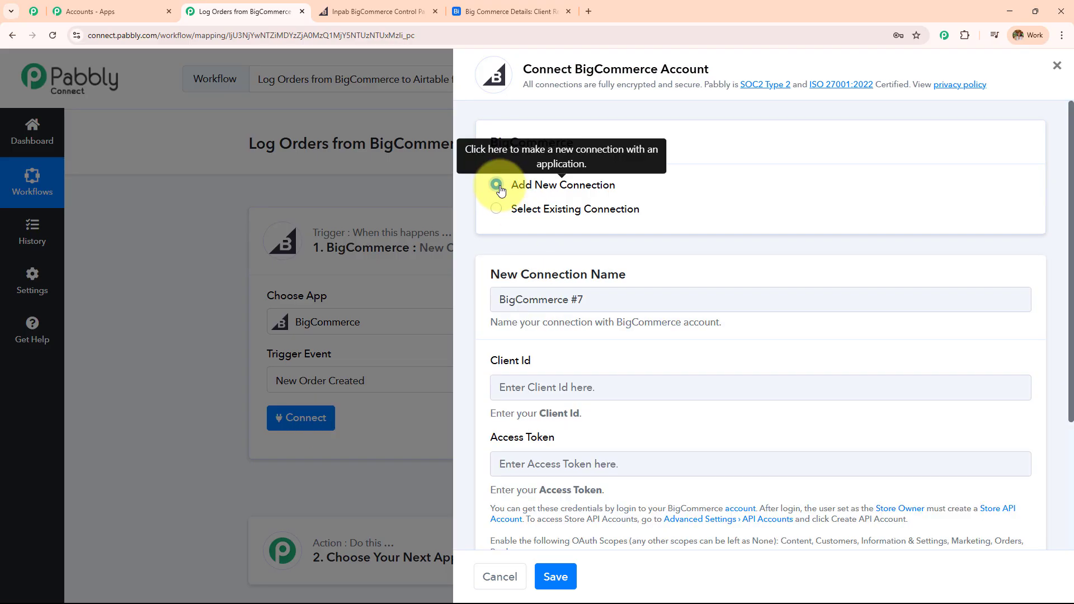
scroll(750, 324, down, 3)
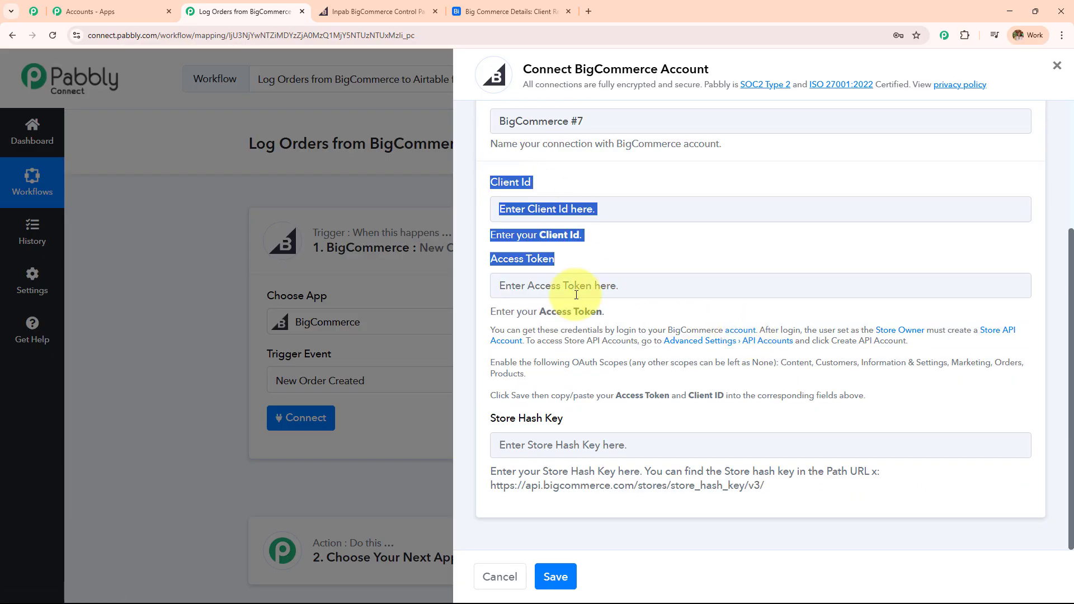
drag(487, 181, 576, 283)
drag(576, 283, 696, 489)
click(720, 431)
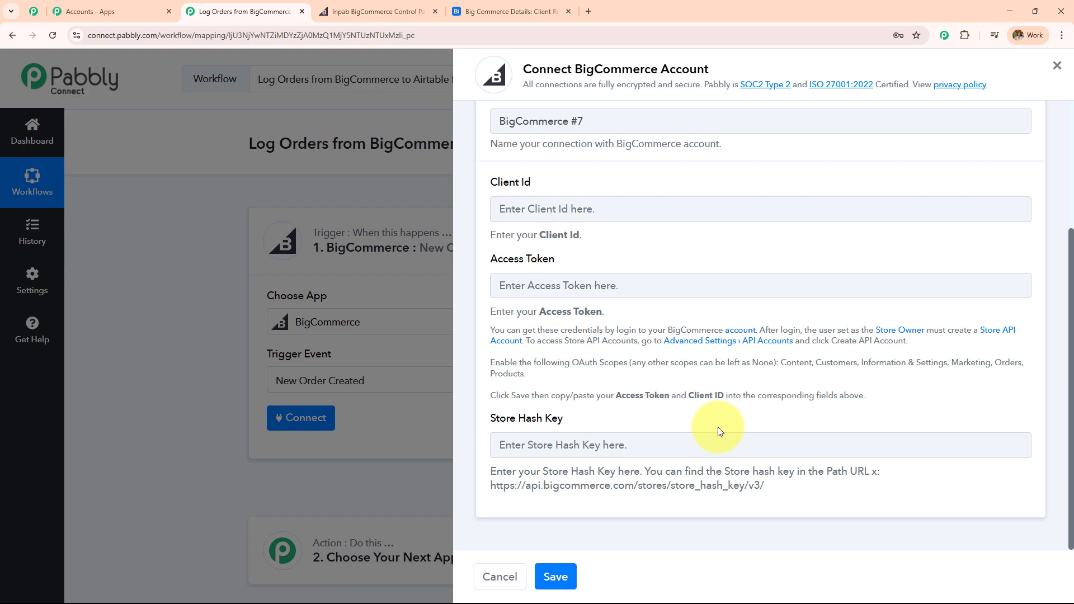
drag(491, 330, 682, 408)
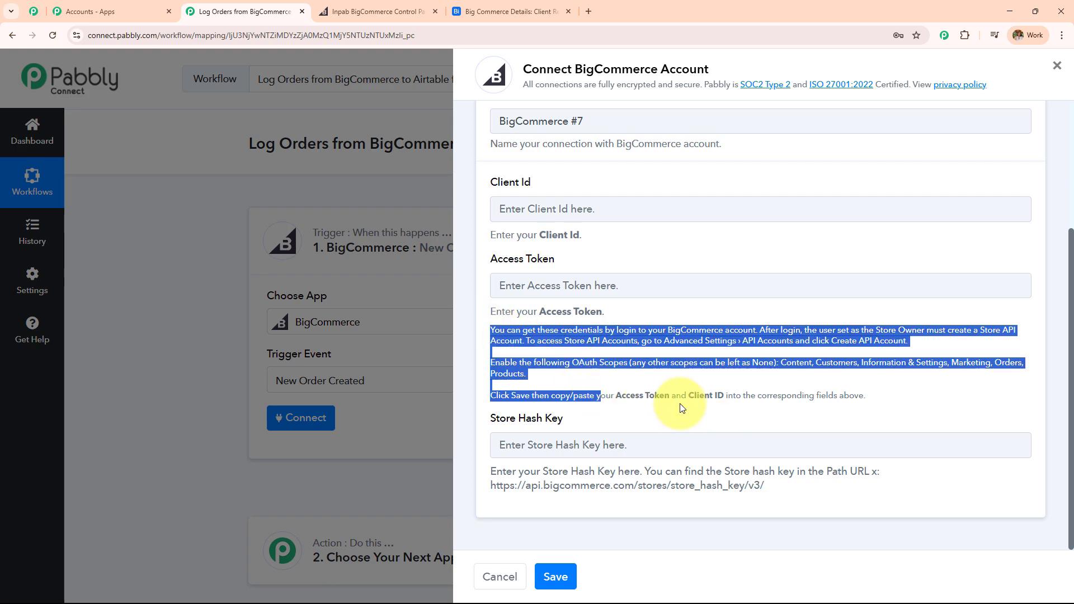
click(689, 417)
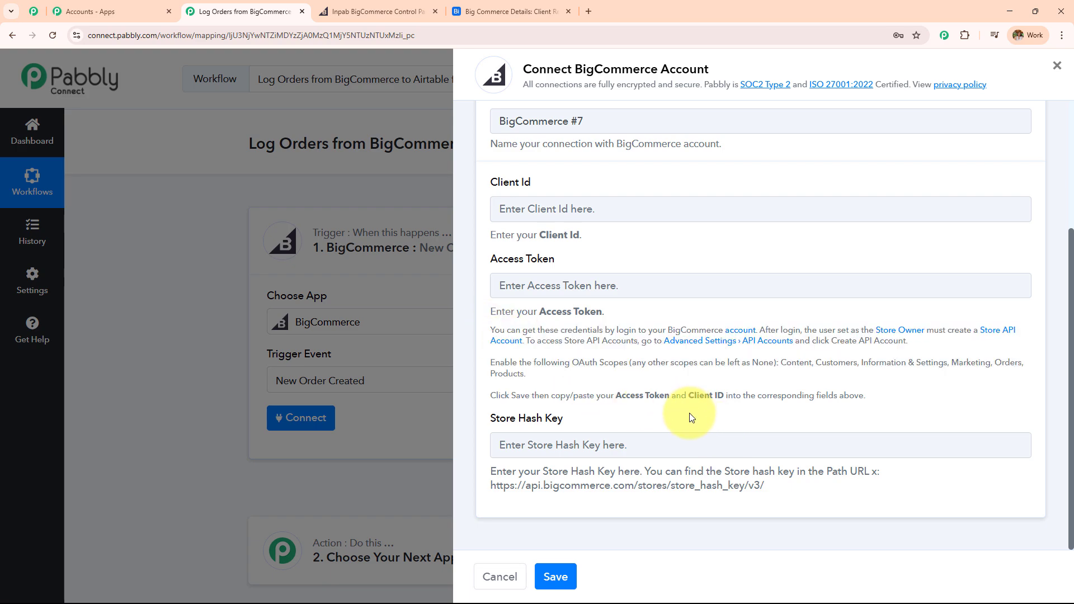
Start a new store-level API account in BigCommerce, keeping the V2/V3 API token type and naming it New123.
click(747, 346)
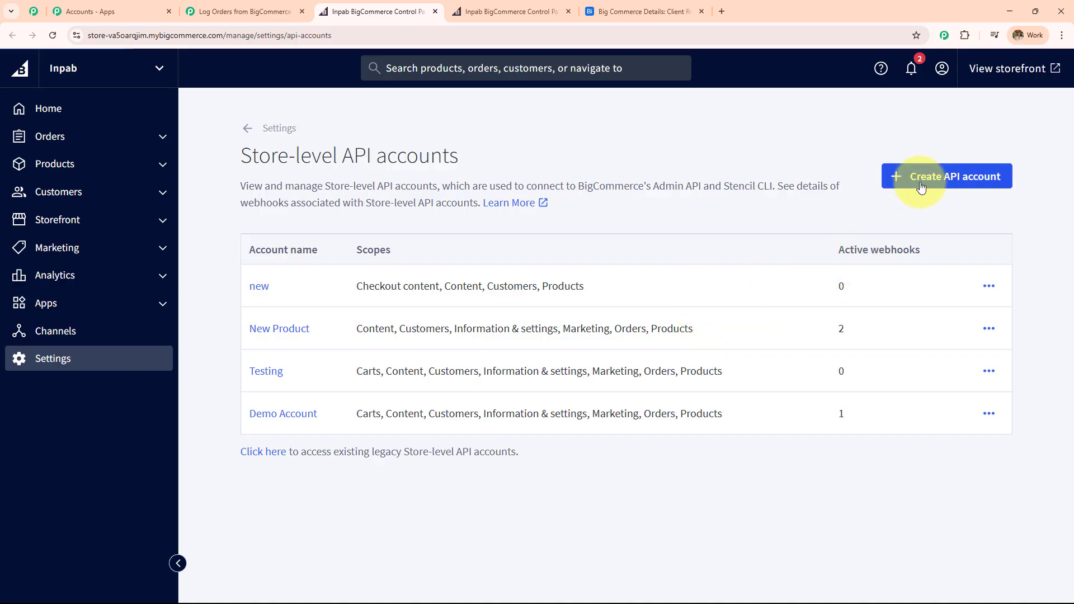
click(951, 179)
scroll(471, 318, down, 2)
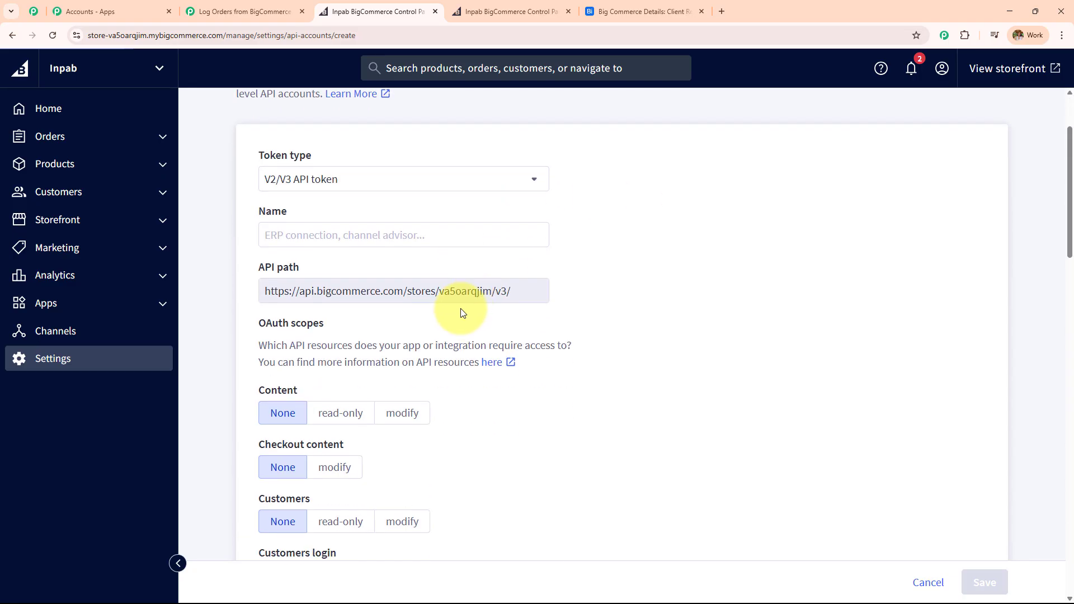
click(392, 183)
click(399, 221)
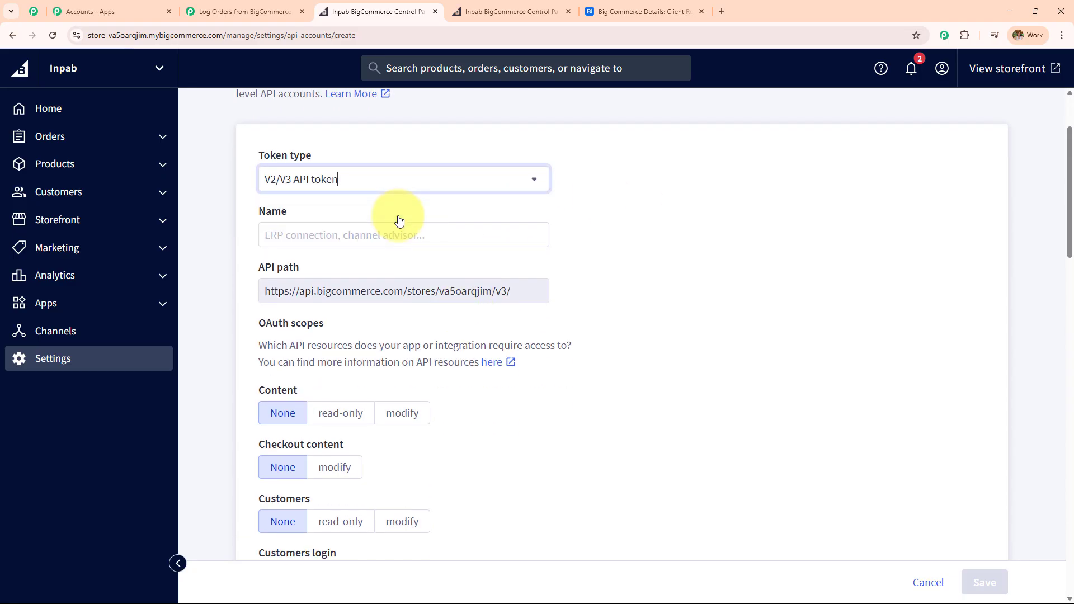
click(401, 232)
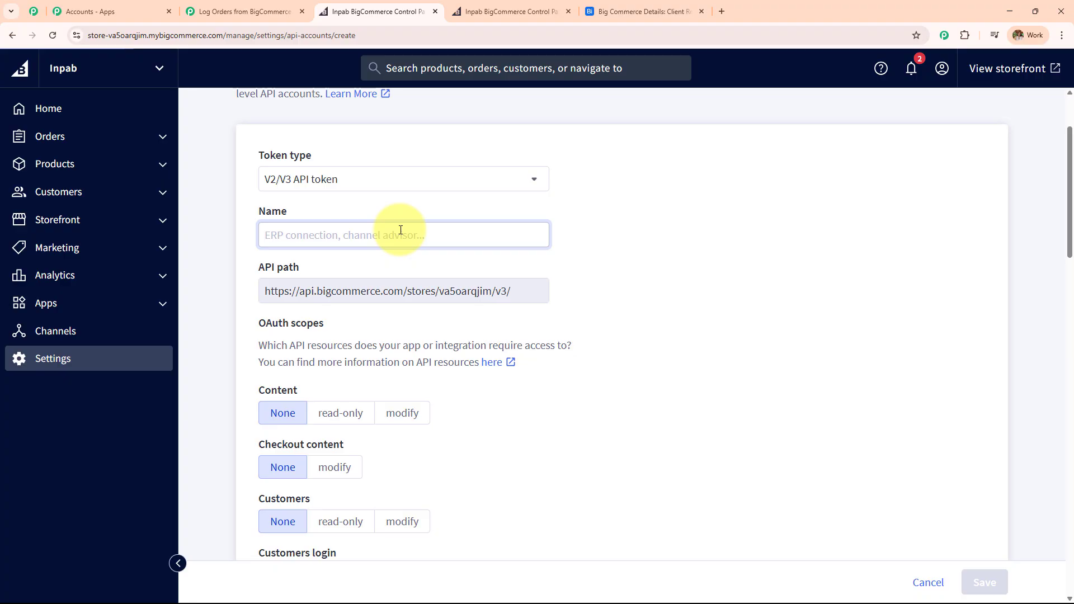
text(New123)
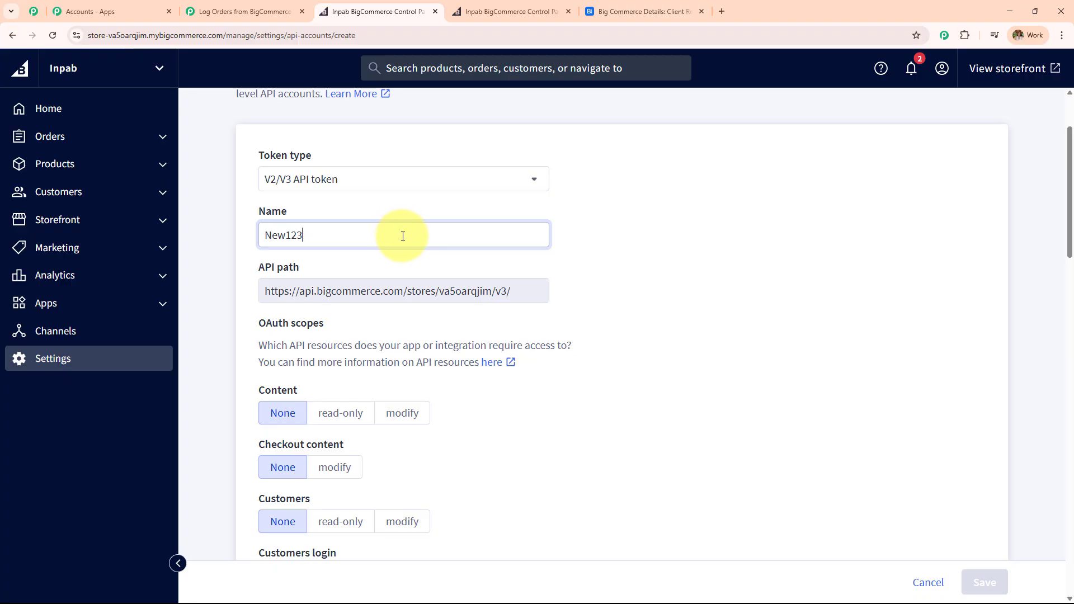
Check which OAuth scopes the Pabbly Connect connection instructions require and return to the BigCommerce API account form.
scroll(401, 235, down, 2)
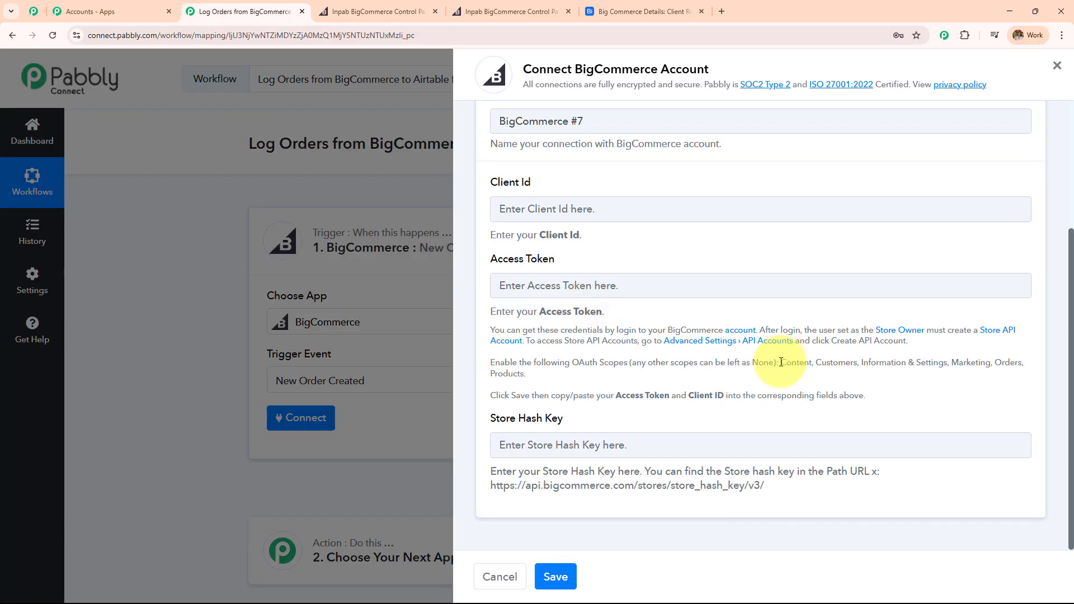
drag(782, 362, 1027, 367)
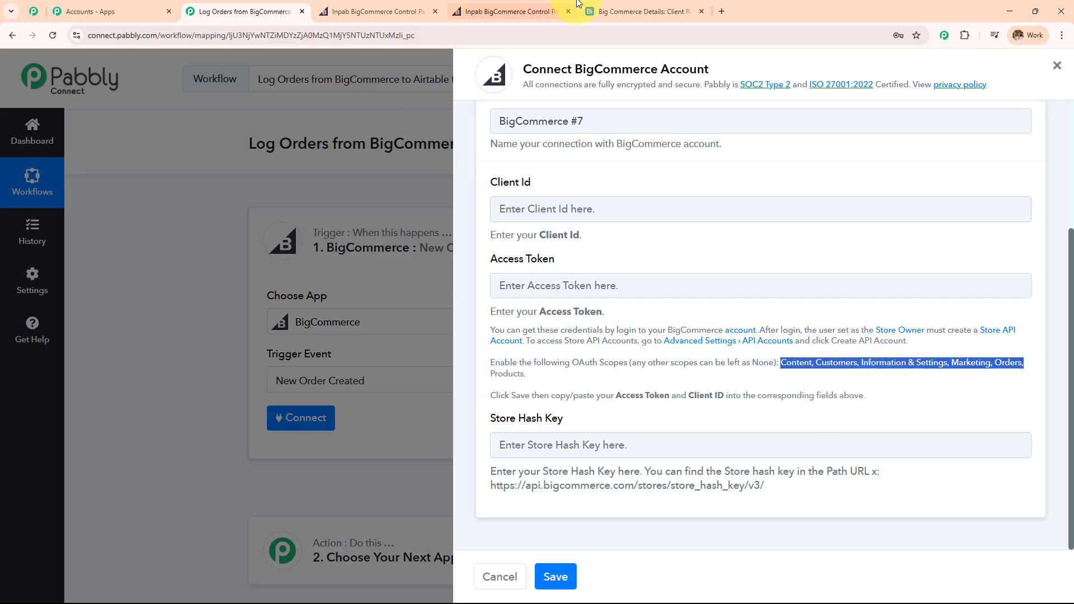
click(537, 11)
click(364, 11)
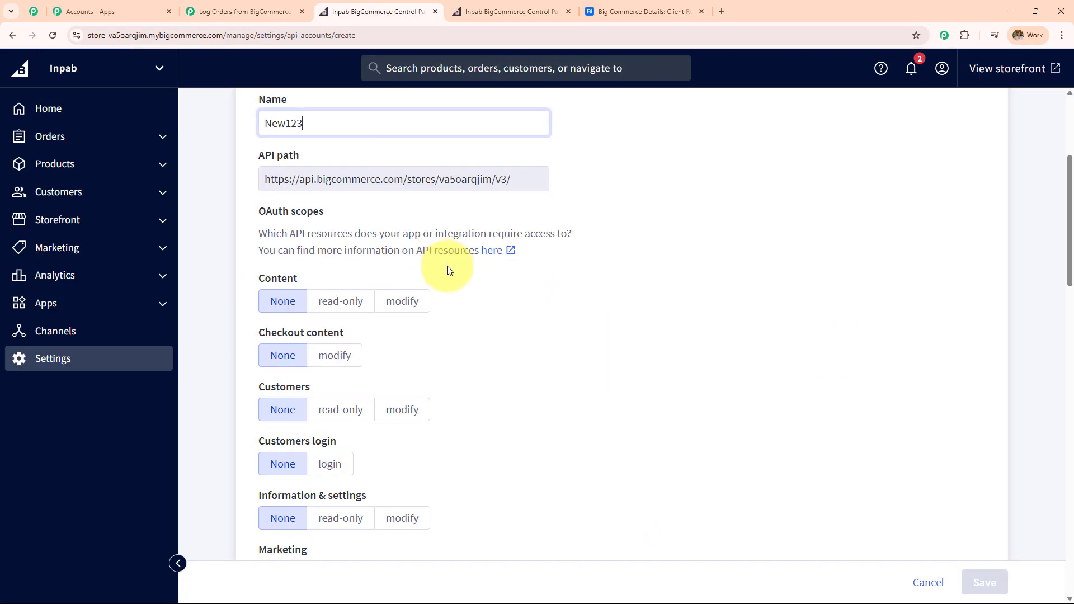
Set the Content, Customers, Information & settings and Marketing OAuth scopes of the API account to modify.
click(405, 312)
scroll(405, 312, down, 3)
click(402, 241)
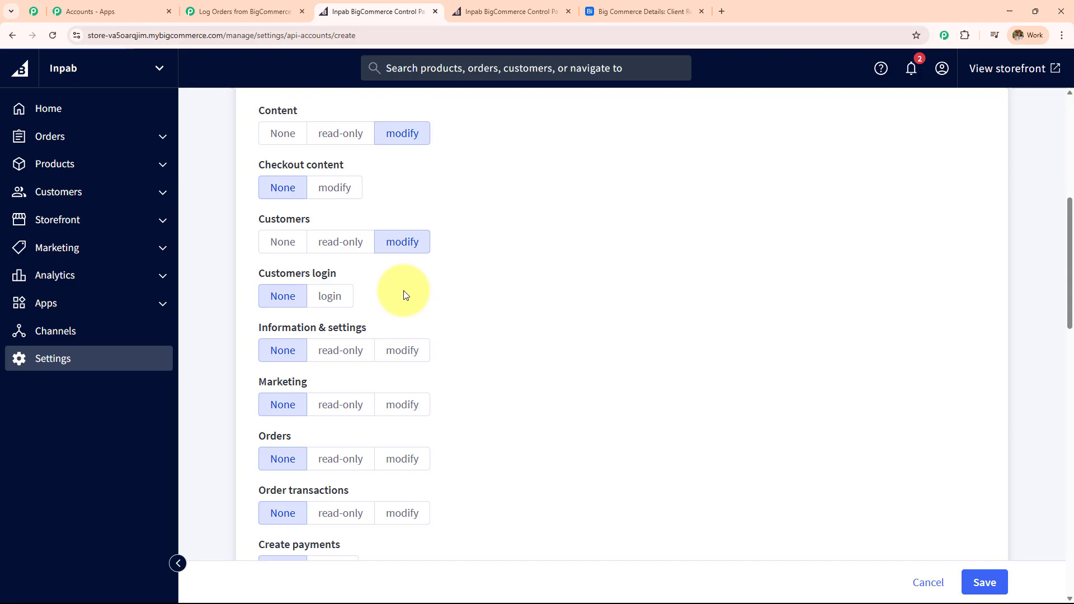
click(403, 338)
scroll(422, 295, down, 3)
click(407, 237)
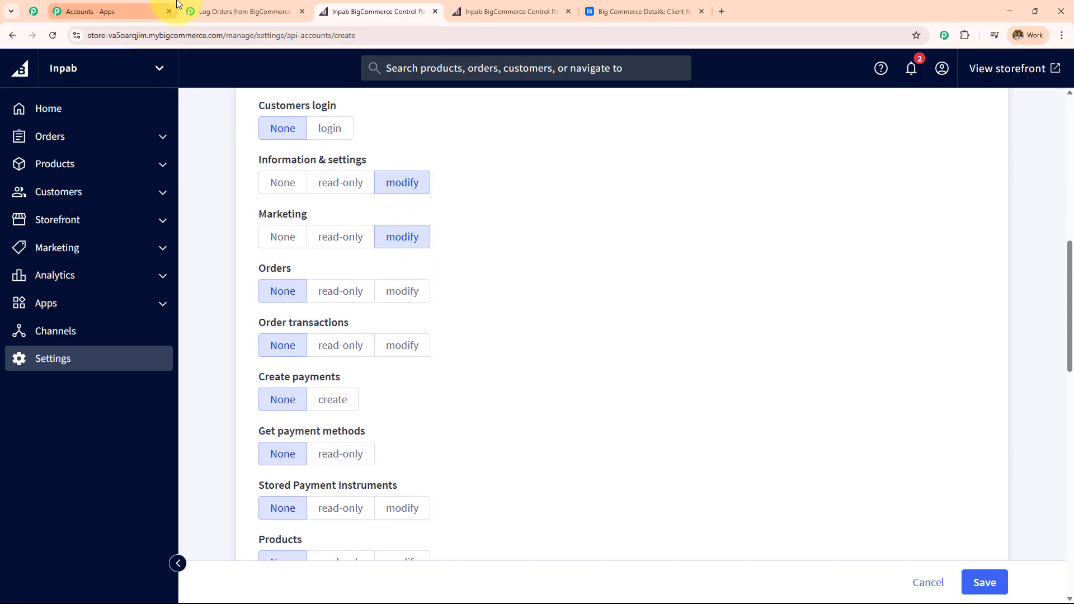
Recheck the required scopes in Pabbly Connect and set the API account's Orders and Products scopes to modify.
click(193, 10)
click(369, 12)
scroll(384, 320, down, 1)
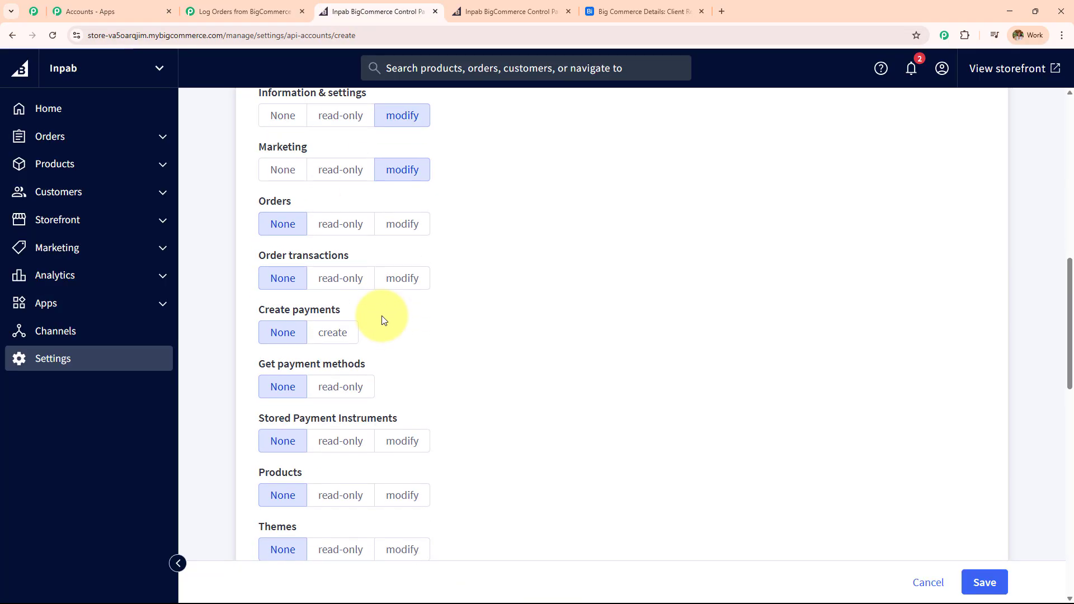
click(406, 176)
scroll(438, 355, down, 2)
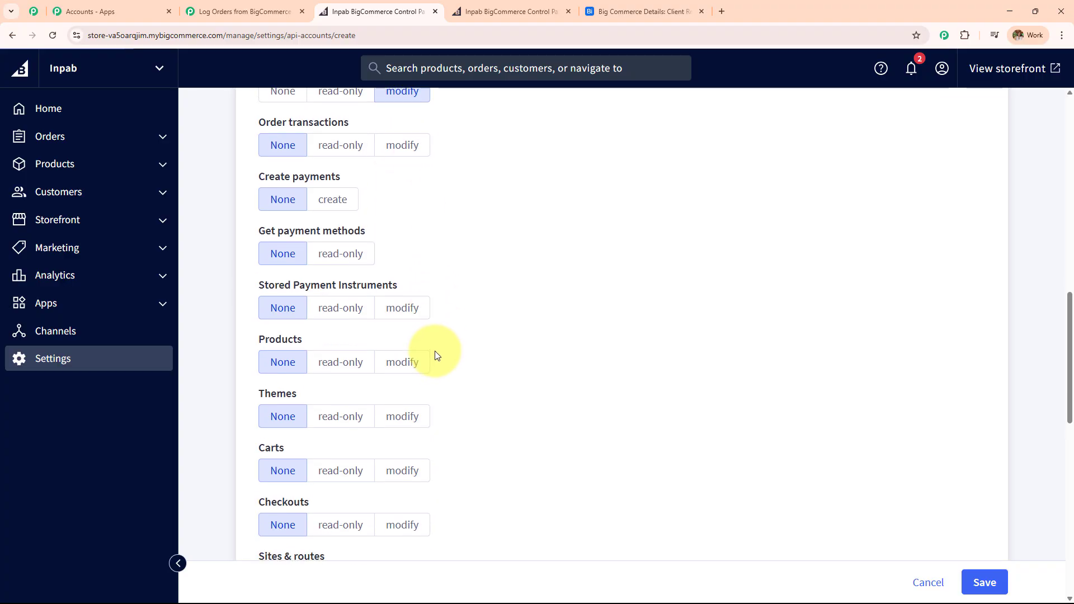
scroll(437, 356, down, 2)
click(402, 283)
scroll(516, 335, down, 3)
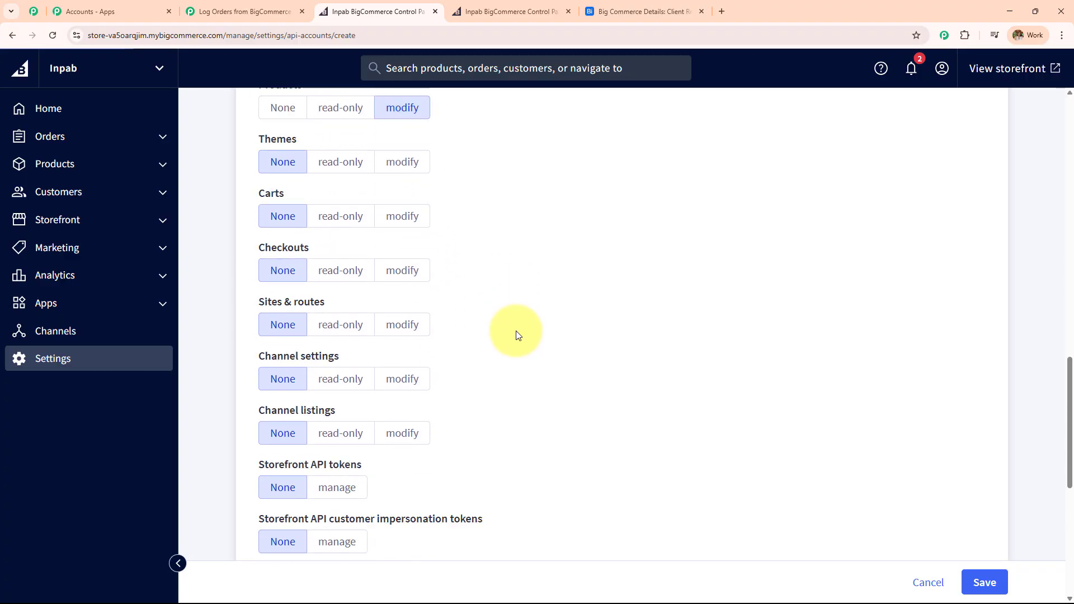
Review all selected OAuth scopes, leaving the others as they are, and save the API account.
scroll(515, 334, down, 7)
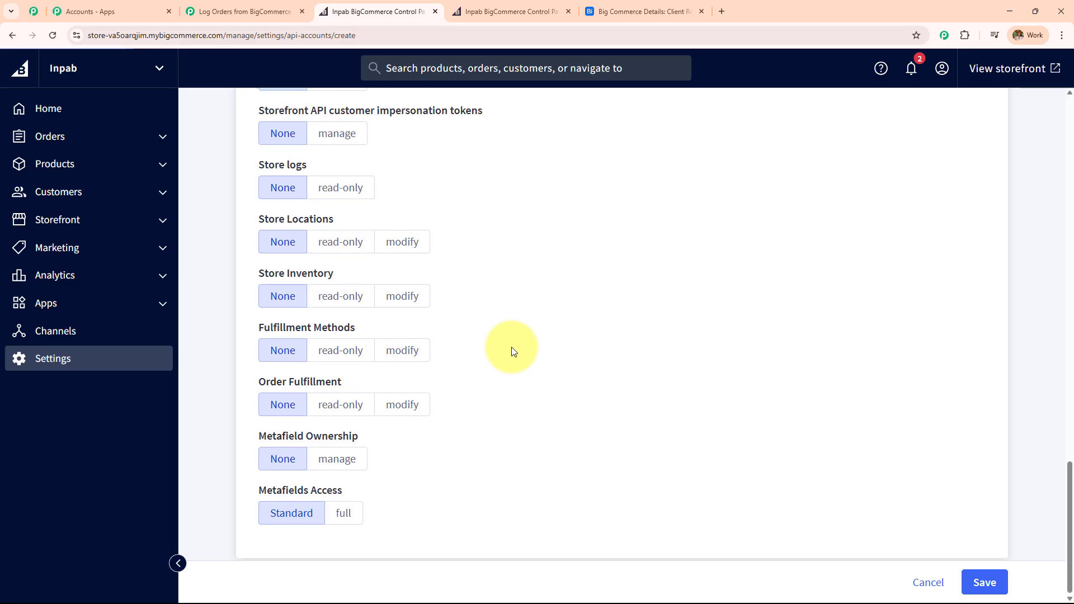
scroll(510, 352, up, 14)
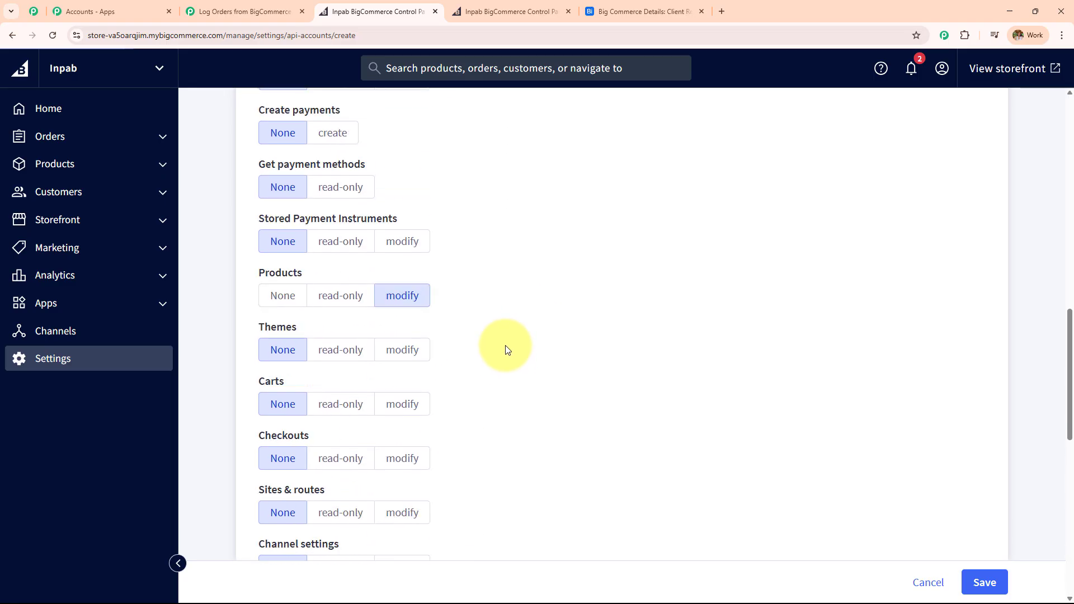
scroll(507, 350, up, 4)
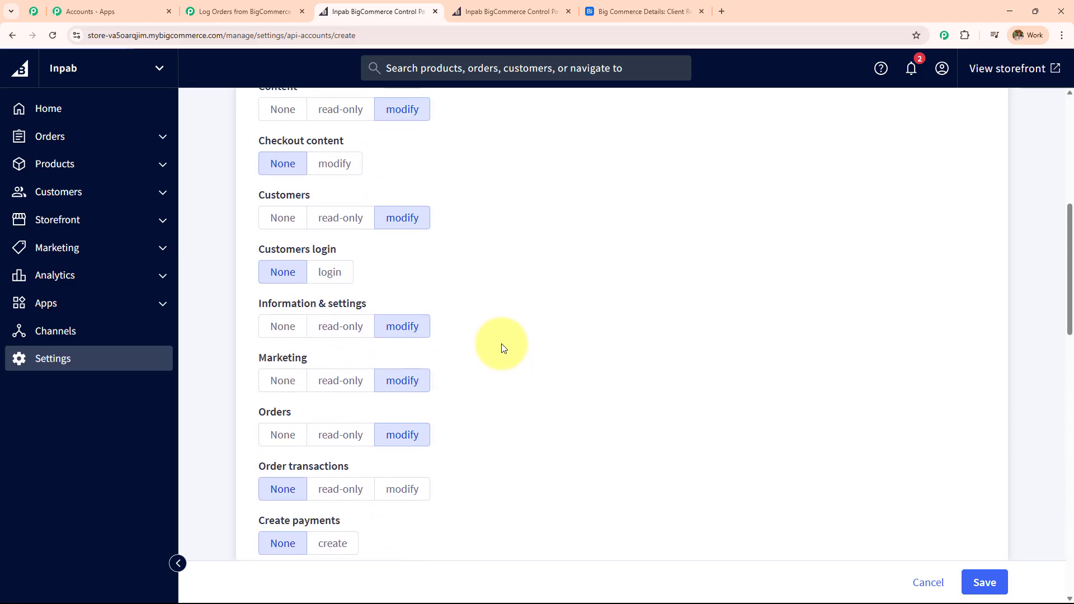
scroll(502, 348, up, 4)
scroll(502, 348, down, 11)
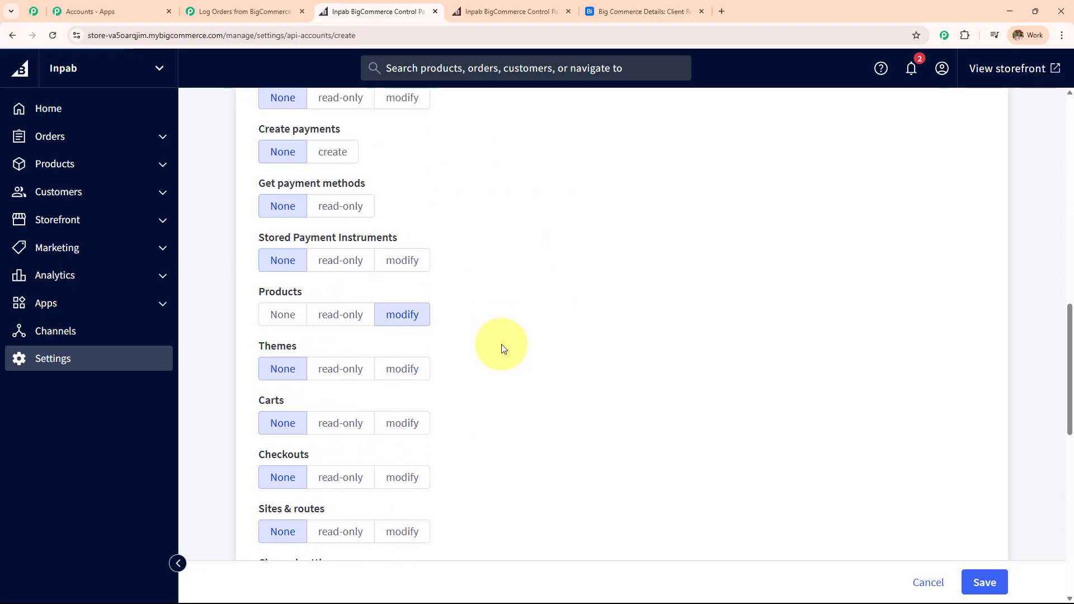
scroll(502, 348, up, 15)
scroll(502, 345, down, 8)
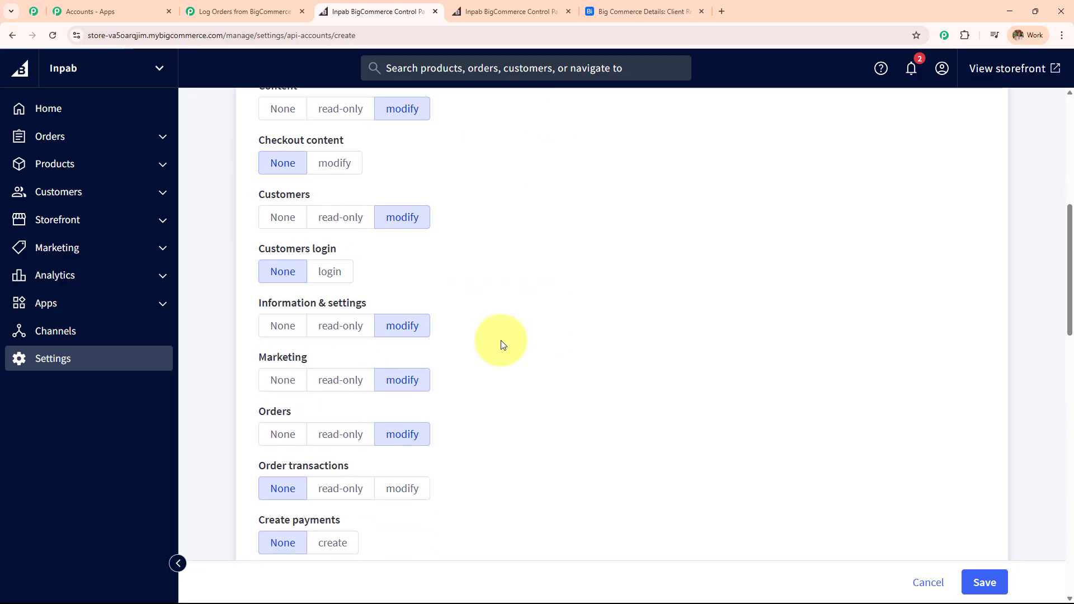
scroll(502, 345, down, 6)
click(992, 581)
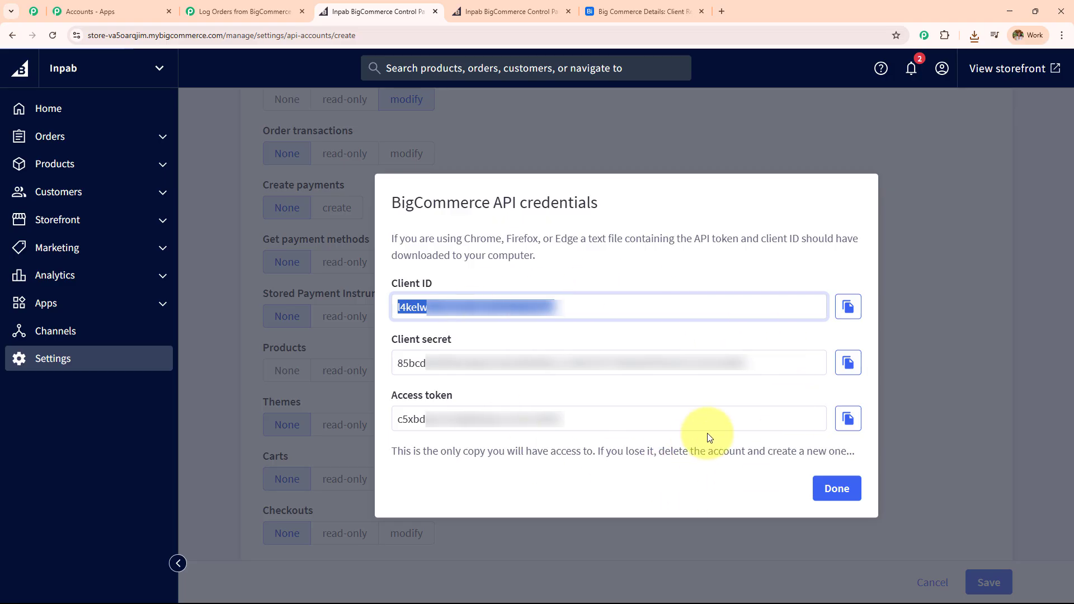
Copy the client ID and access token from the BigCommerce API credentials into the matching Pabbly Connect connection fields.
click(847, 306)
click(240, 11)
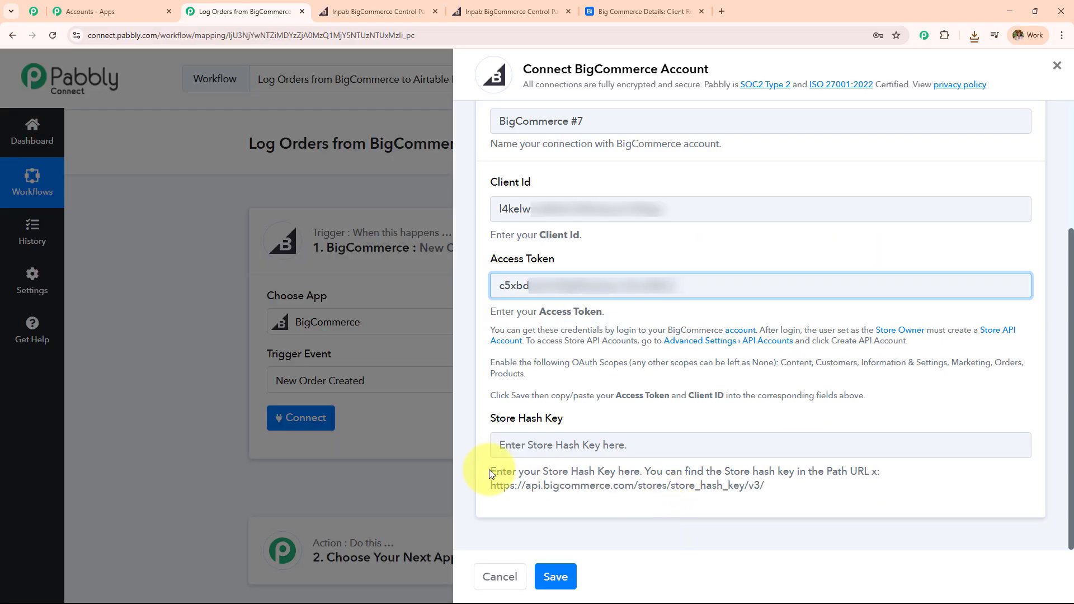
Read the Store Hash Key hint, copy the BigCommerce dashboard's web address and paste it into the Store Hash Key field.
drag(490, 472, 869, 498)
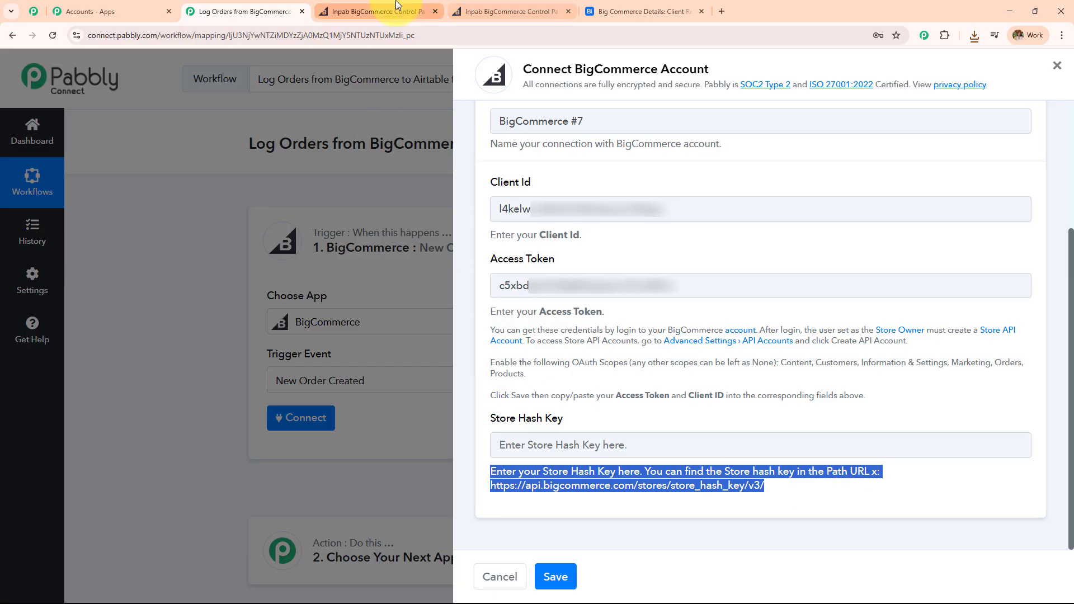
click(378, 11)
click(20, 108)
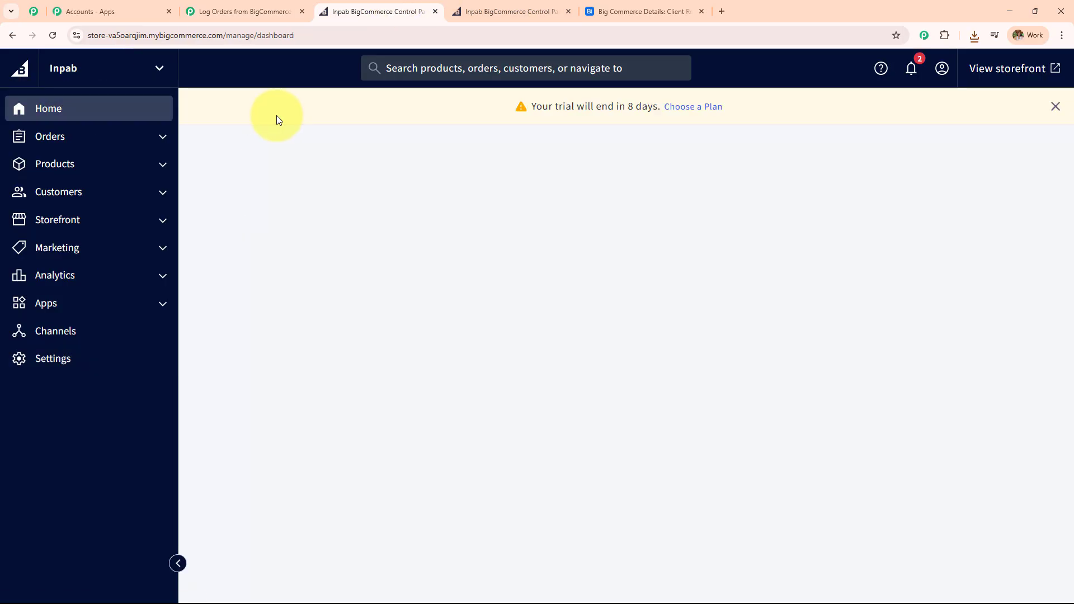
click(282, 35)
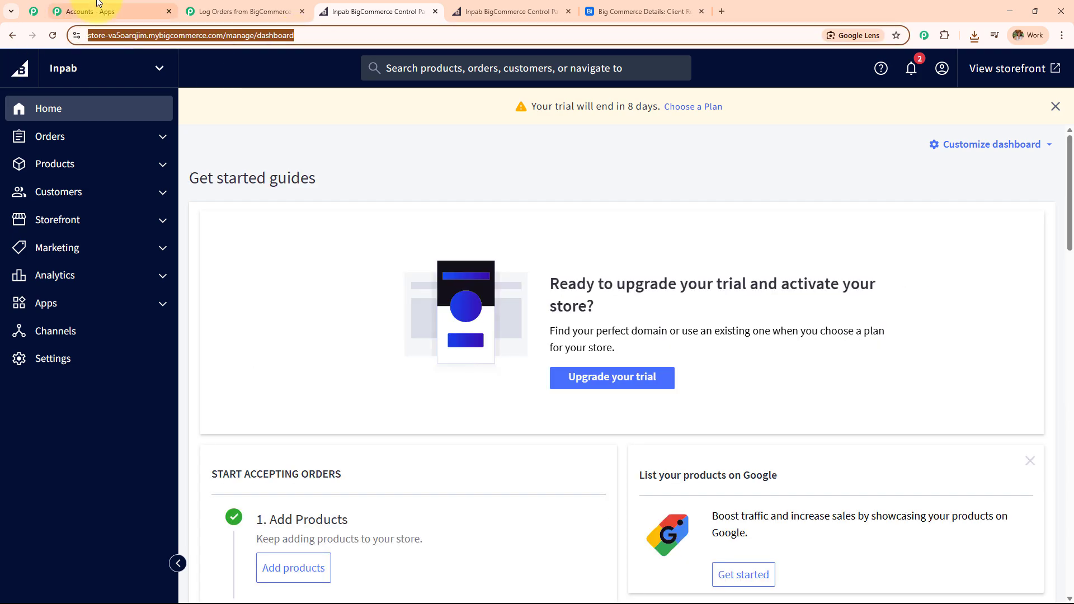
click(230, 12)
click(551, 448)
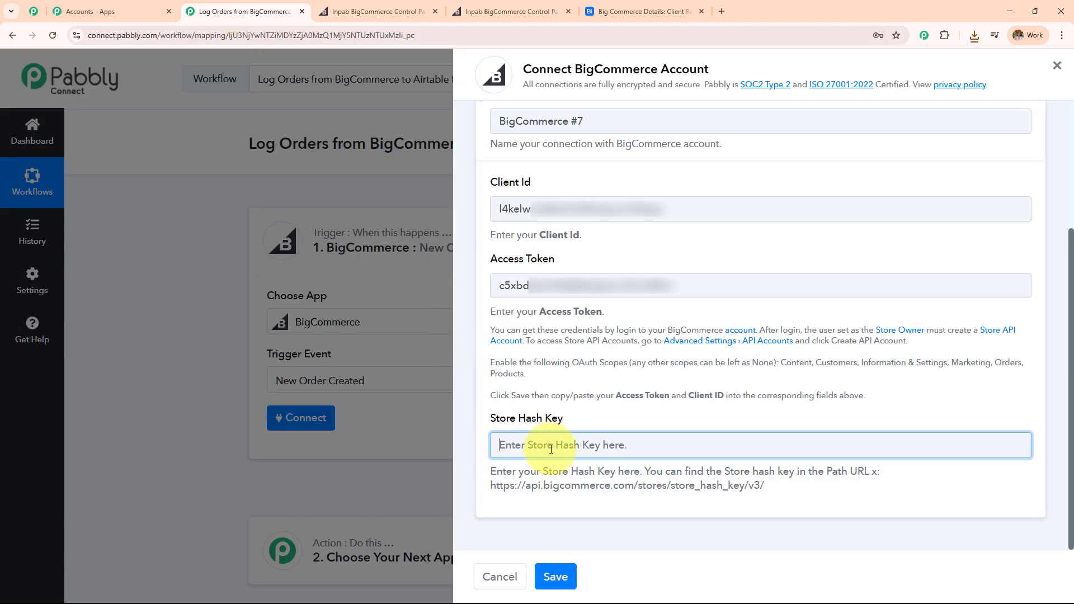
key(ctrl+v)
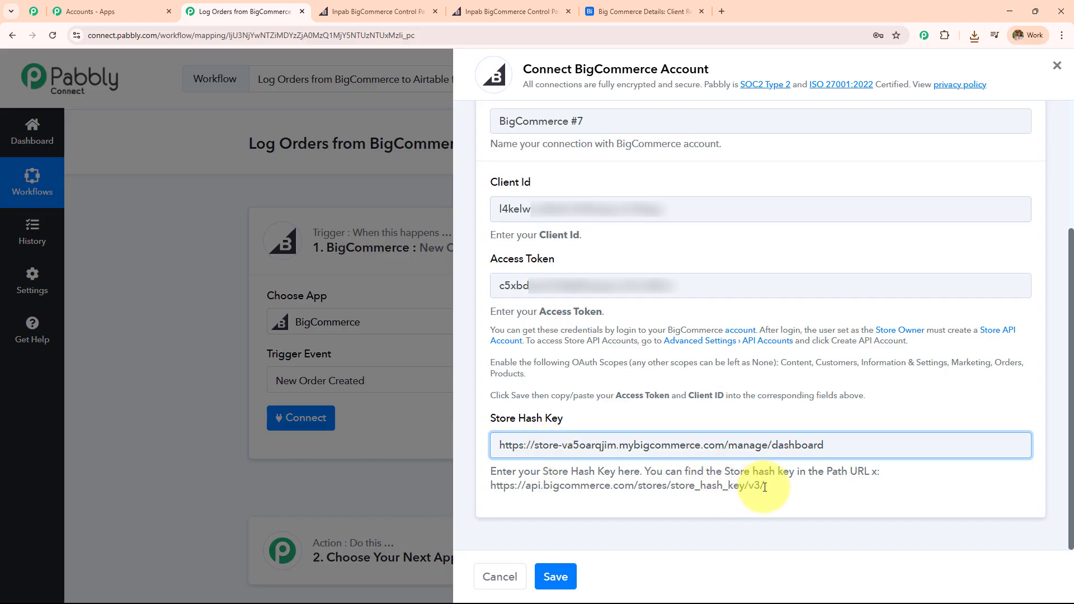
Trim the pasted address in the Store Hash Key field to the store hash alone and save the BigCommerce connection.
drag(617, 446, 824, 446)
key(BackSpace)
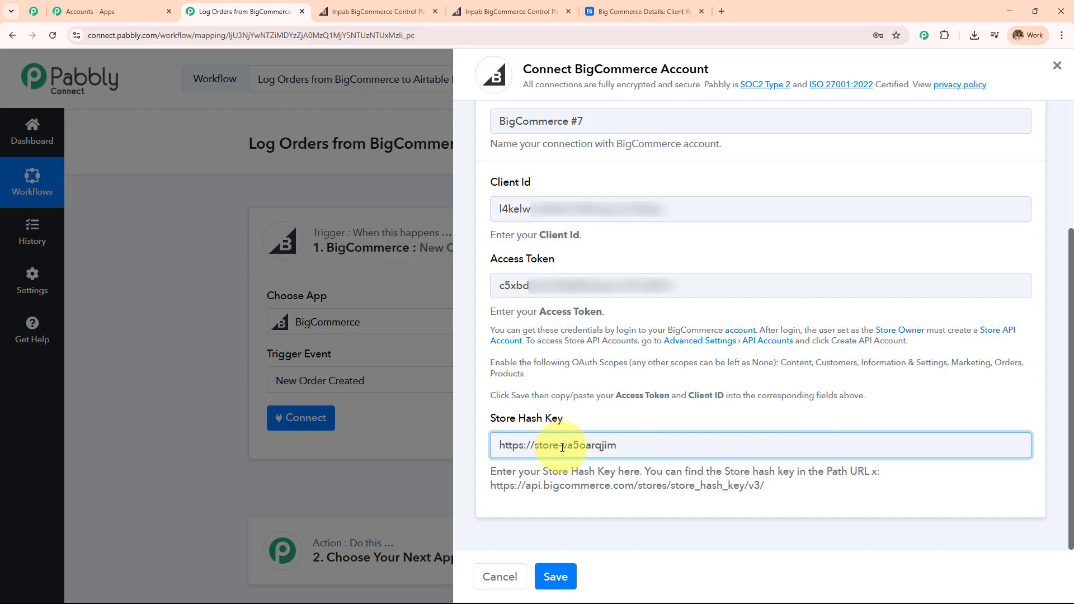
drag(562, 447, 431, 517)
key(BackSpace)
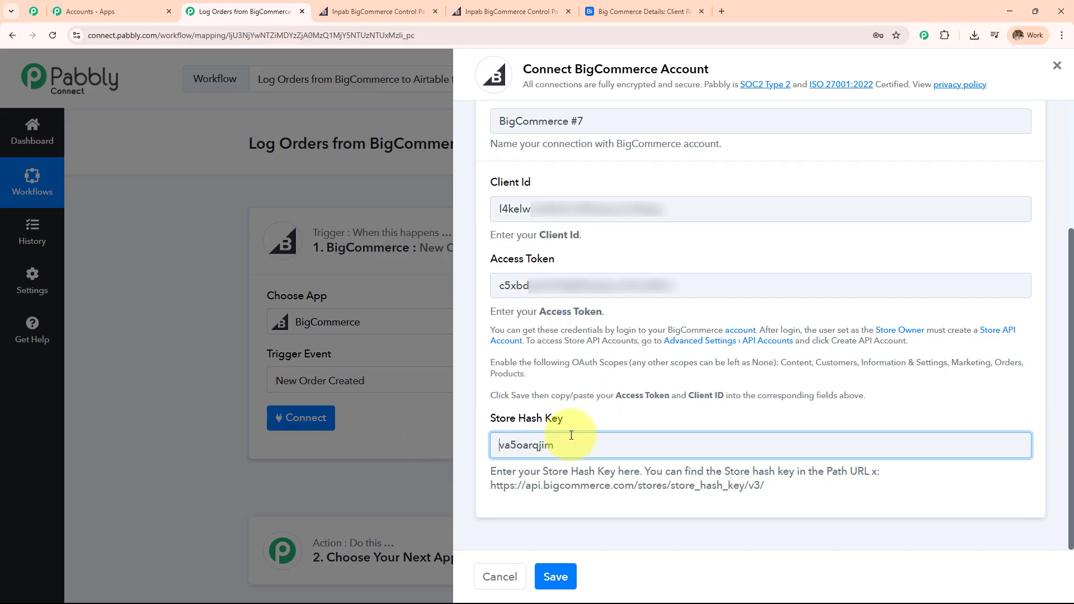
click(567, 581)
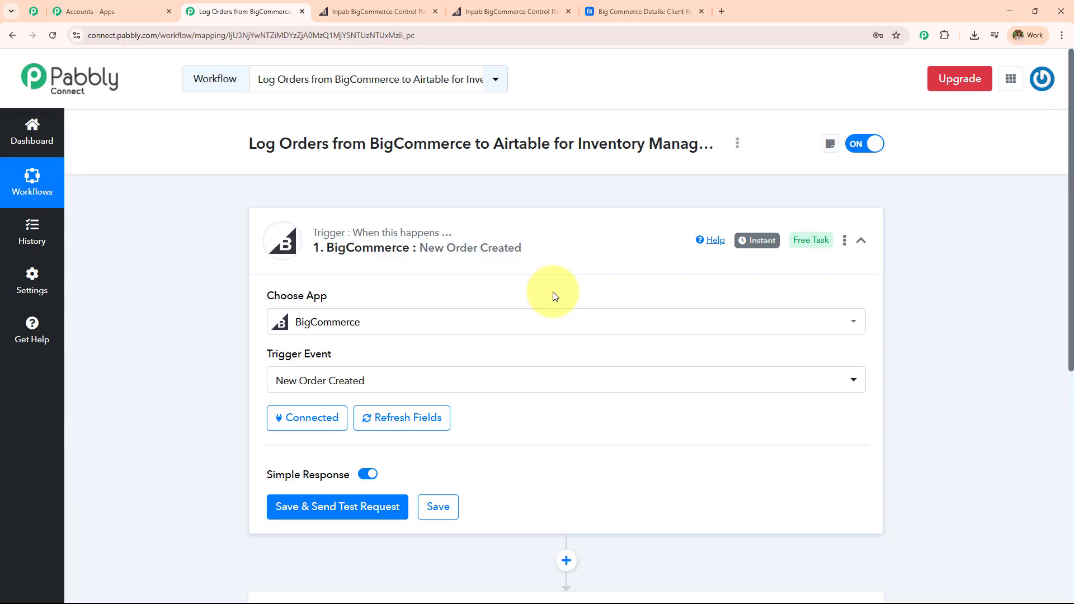
Save the New Order Created trigger with a test request and read the note on making a test submission.
scroll(554, 296, down, 2)
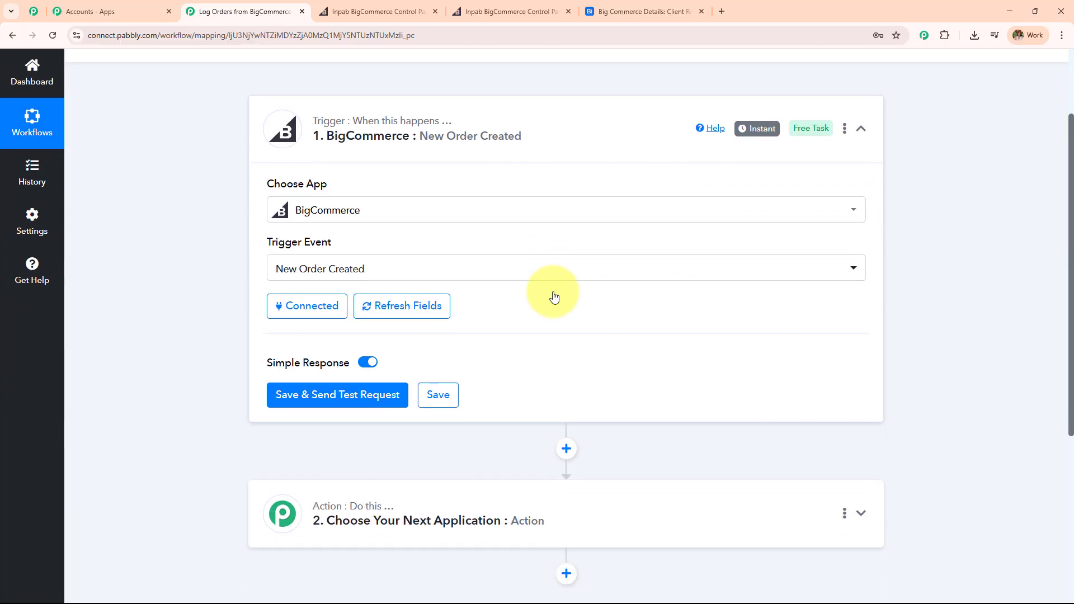
click(349, 395)
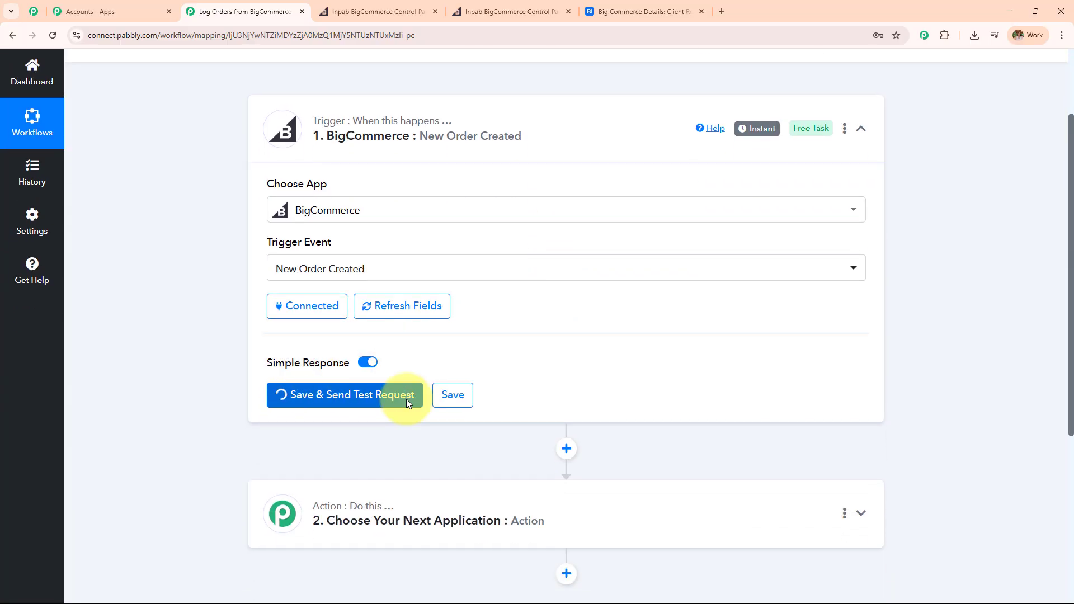
scroll(493, 256, down, 2)
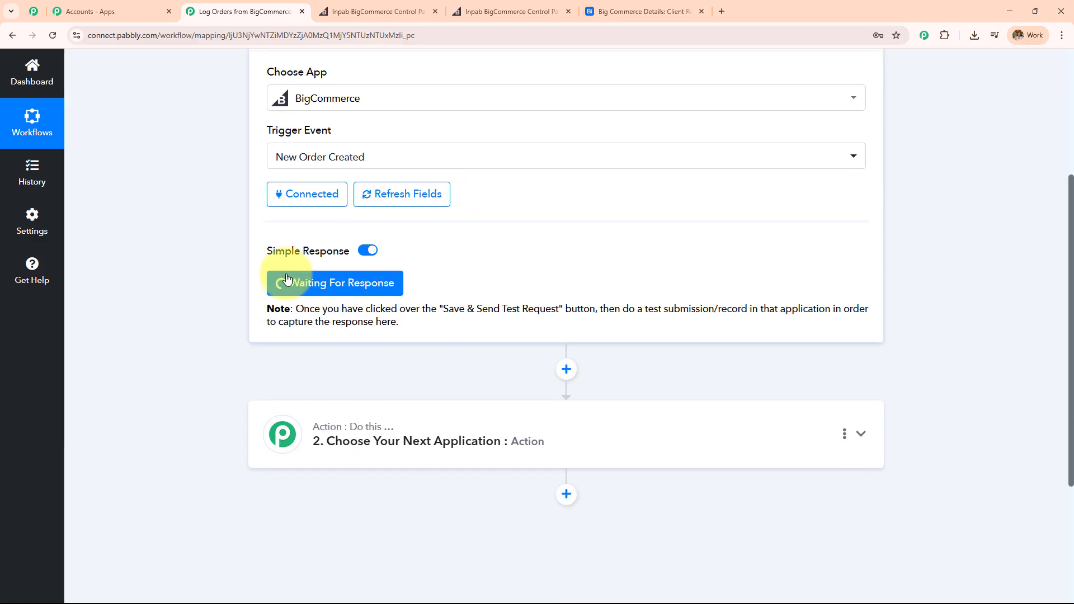
drag(299, 309, 441, 331)
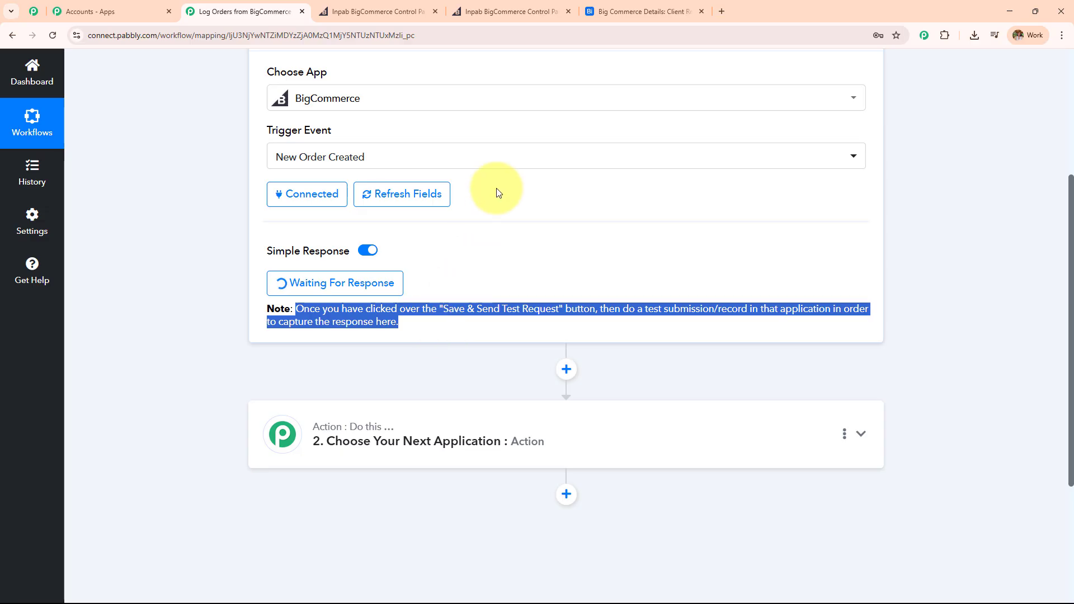
Switch to BigCommerce, open the Inpab storefront and add the Brewing System to the cart for a test order.
click(376, 11)
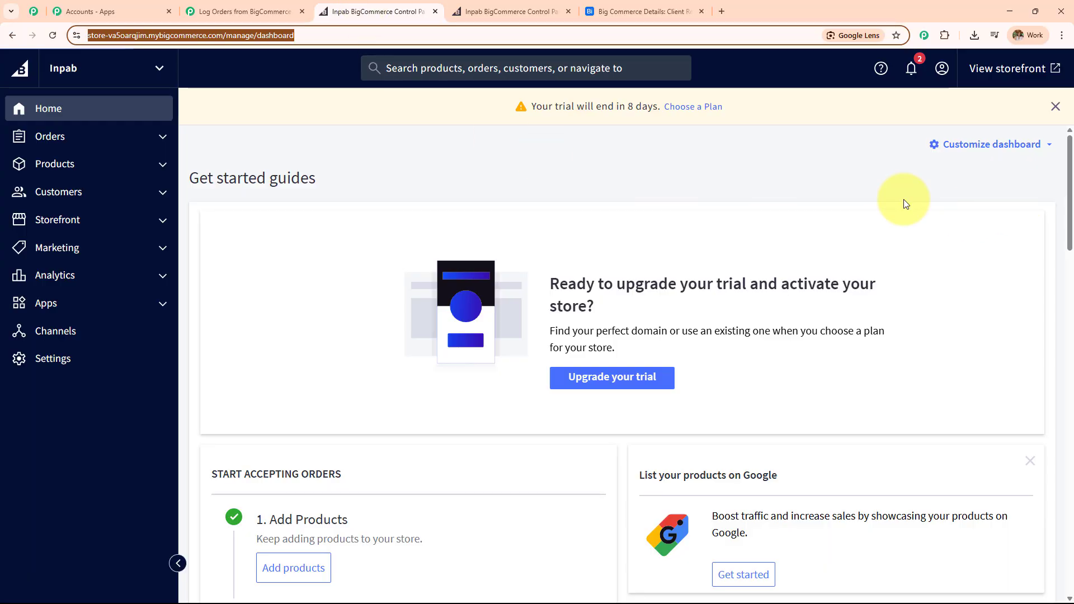
click(817, 195)
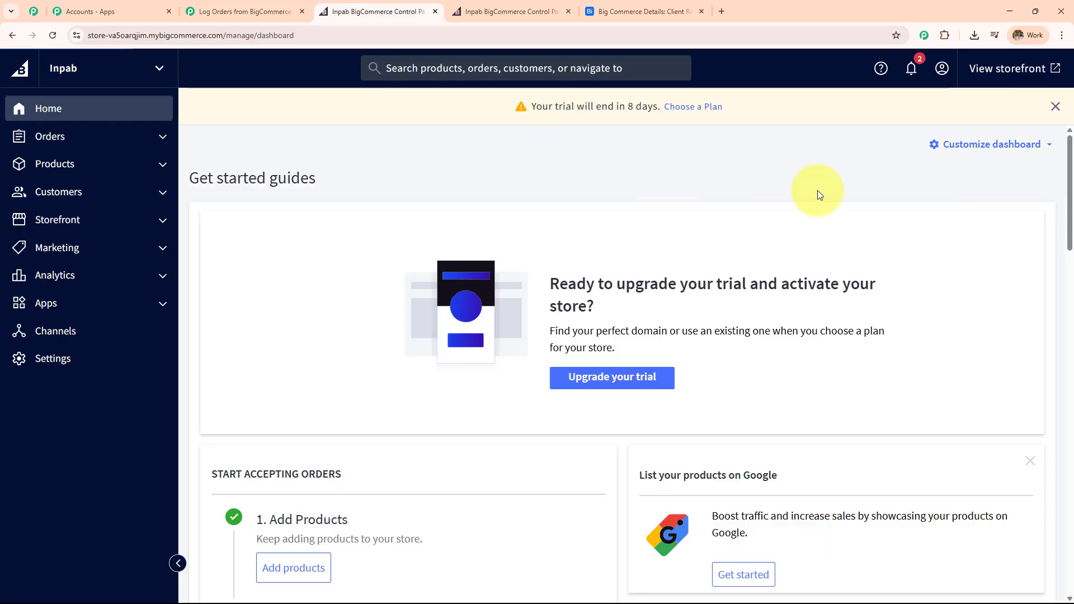
click(985, 68)
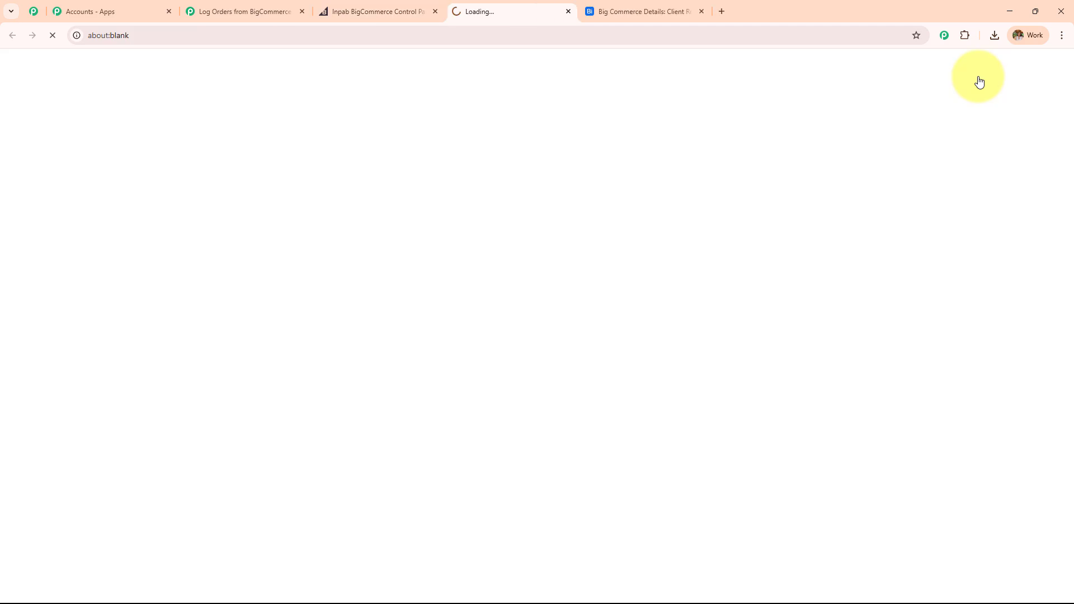
scroll(540, 284, down, 6)
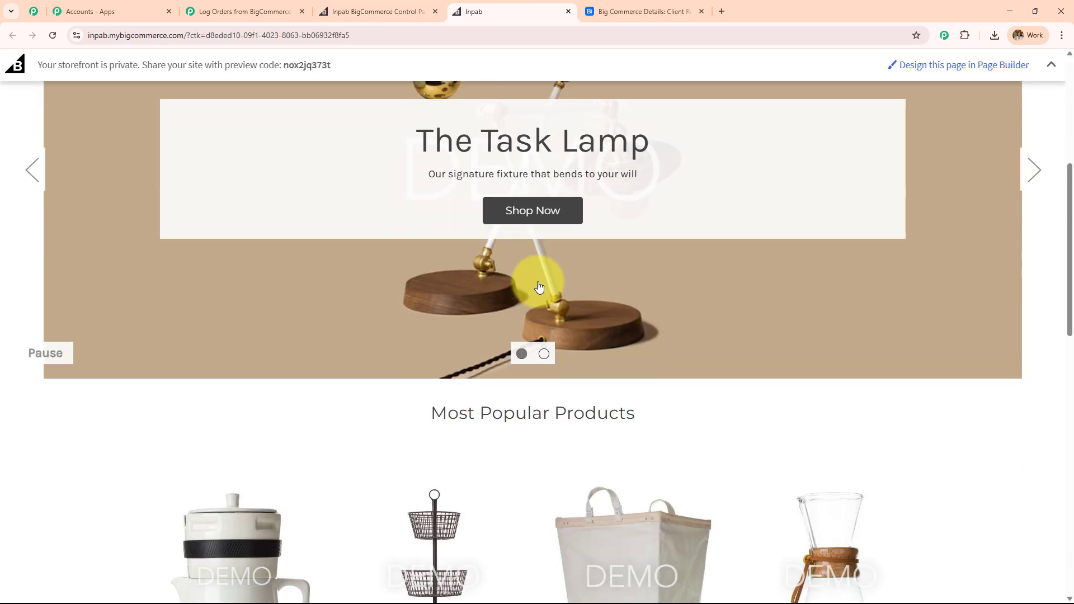
scroll(540, 287, down, 6)
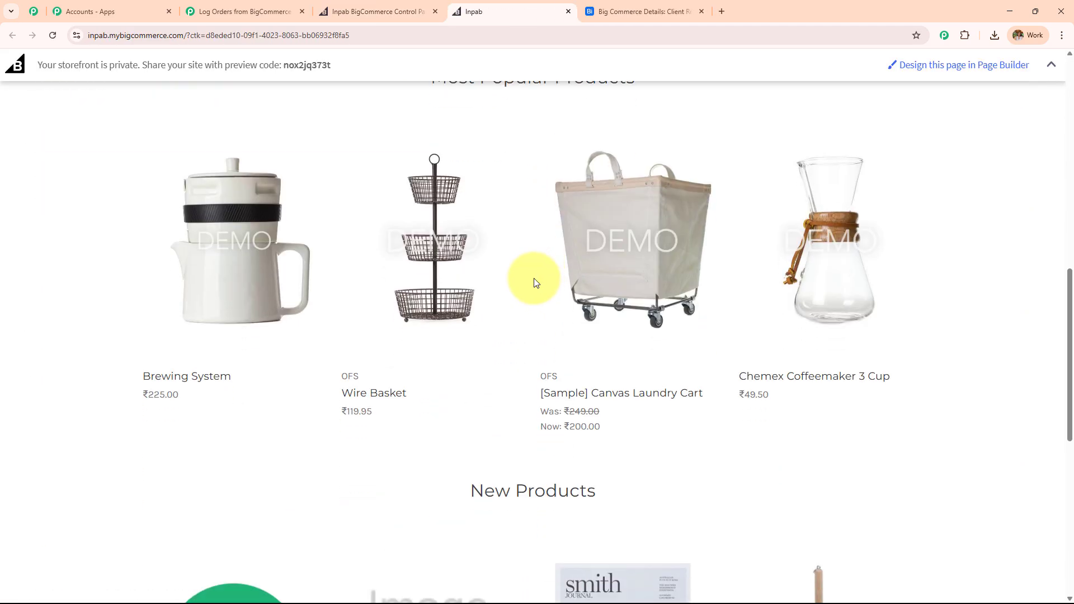
mouse_move(243, 294)
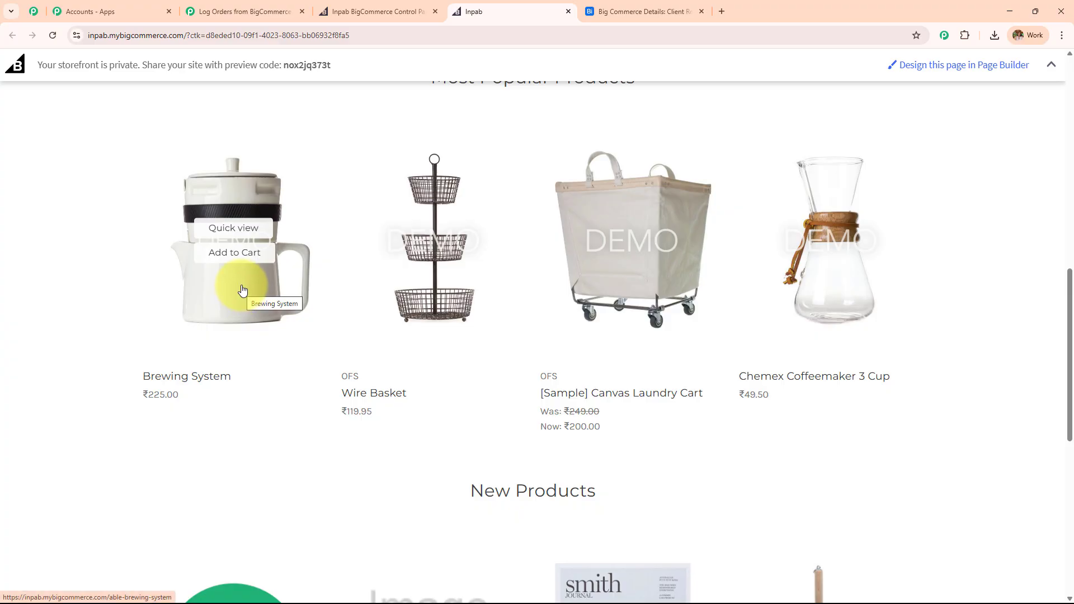
click(235, 252)
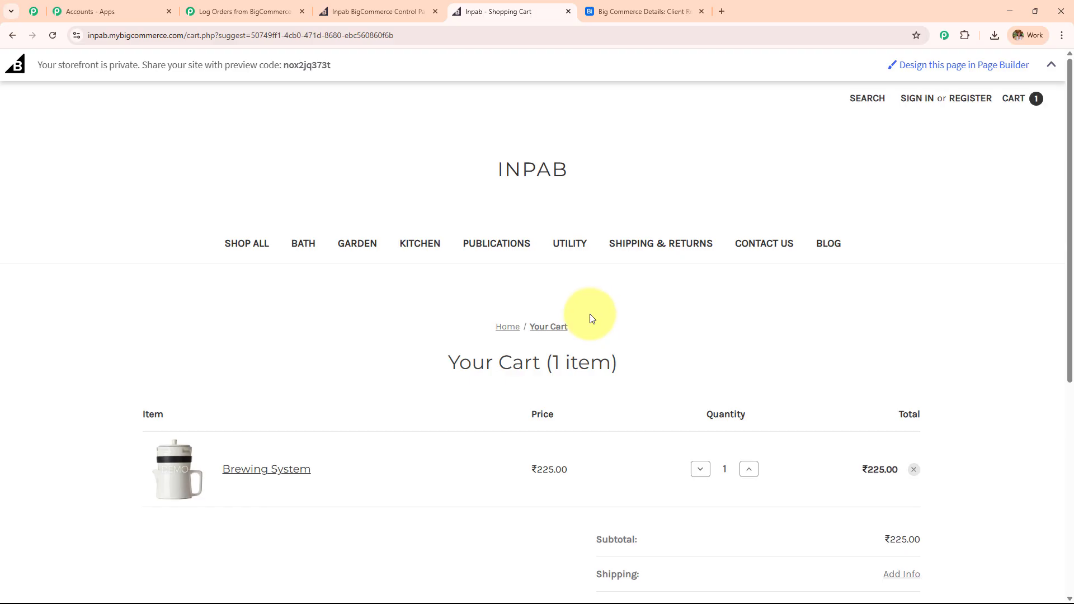
scroll(588, 319, down, 4)
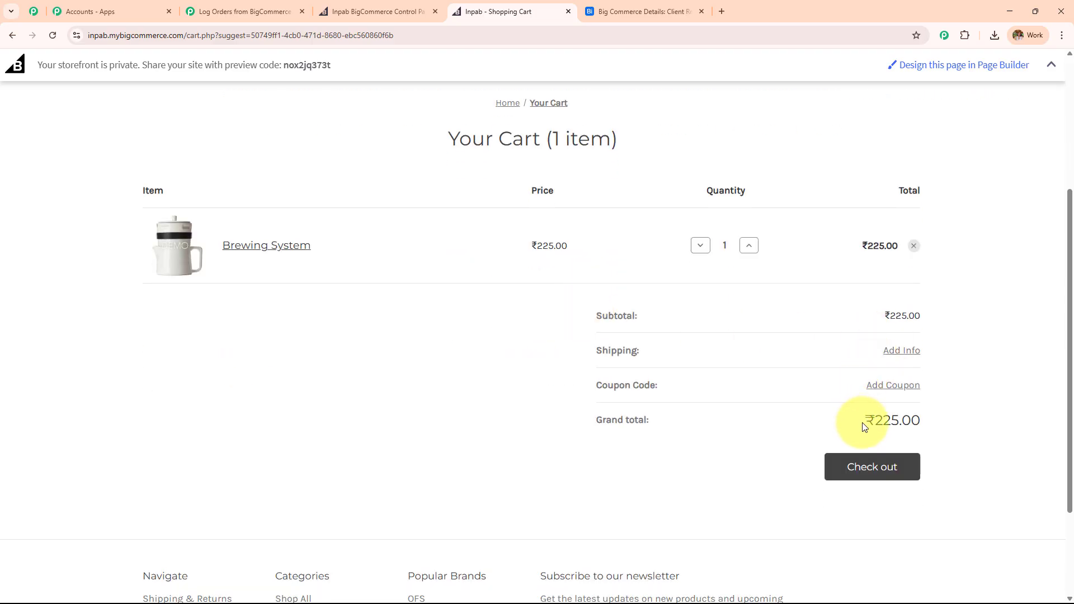
Proceed to checkout with the Brewing System and continue with the customer's email address.
drag(863, 424, 913, 467)
click(905, 474)
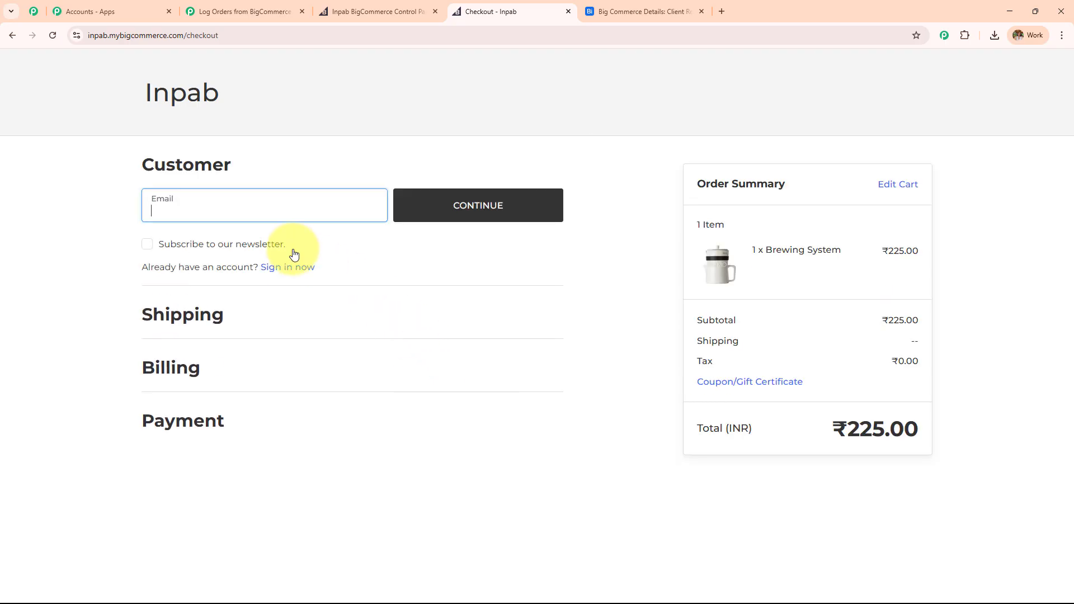
click(284, 205)
click(255, 240)
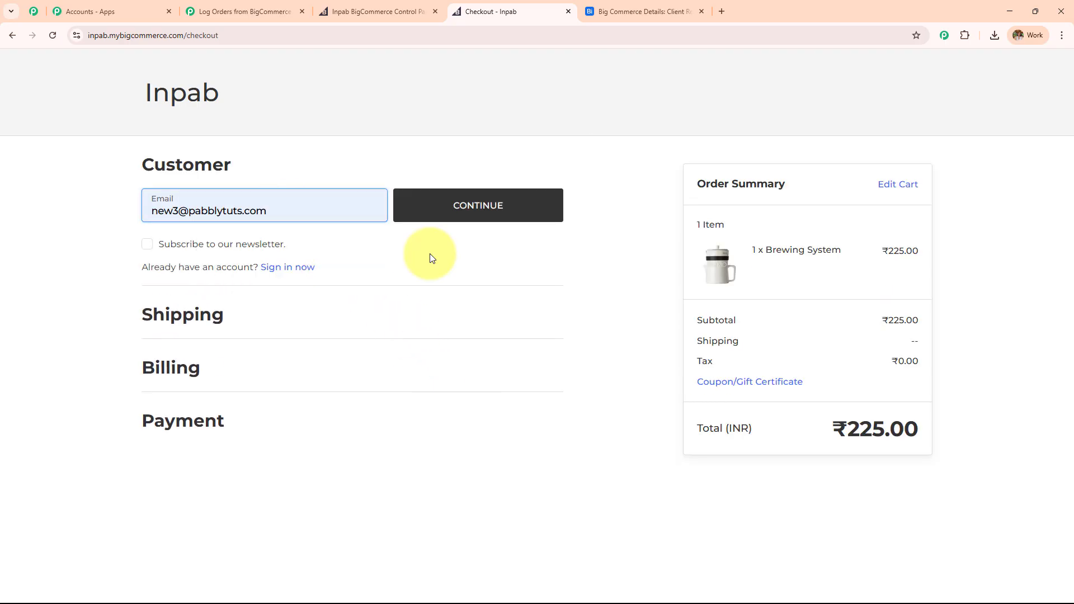
click(494, 213)
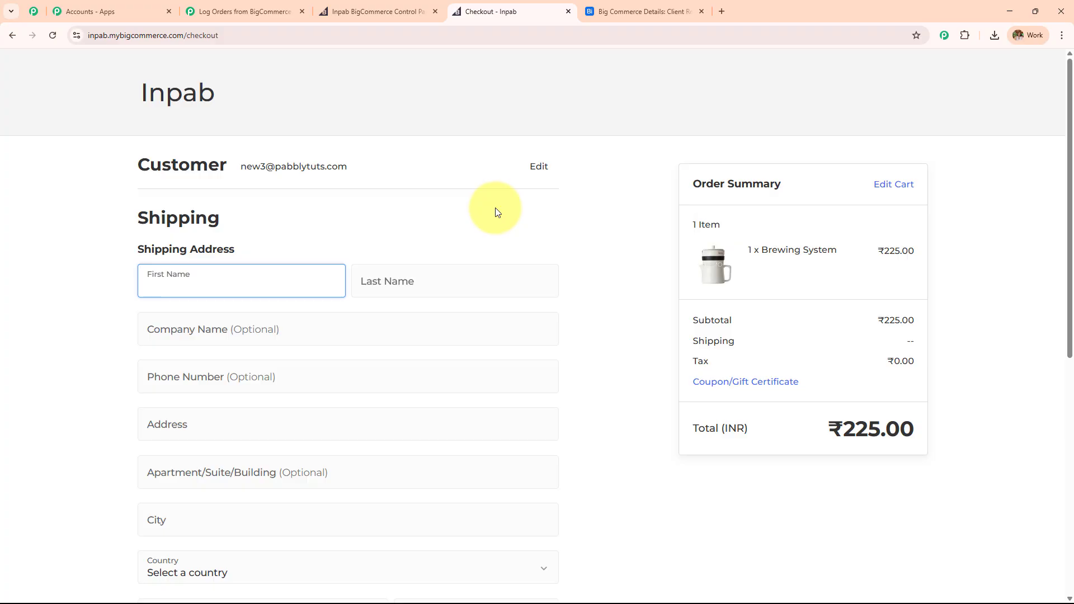
Fill in the customer's shipping address, continue with Free Shipping and the same billing address, and decline updating the browser's saved address.
scroll(495, 212, down, 2)
click(144, 137)
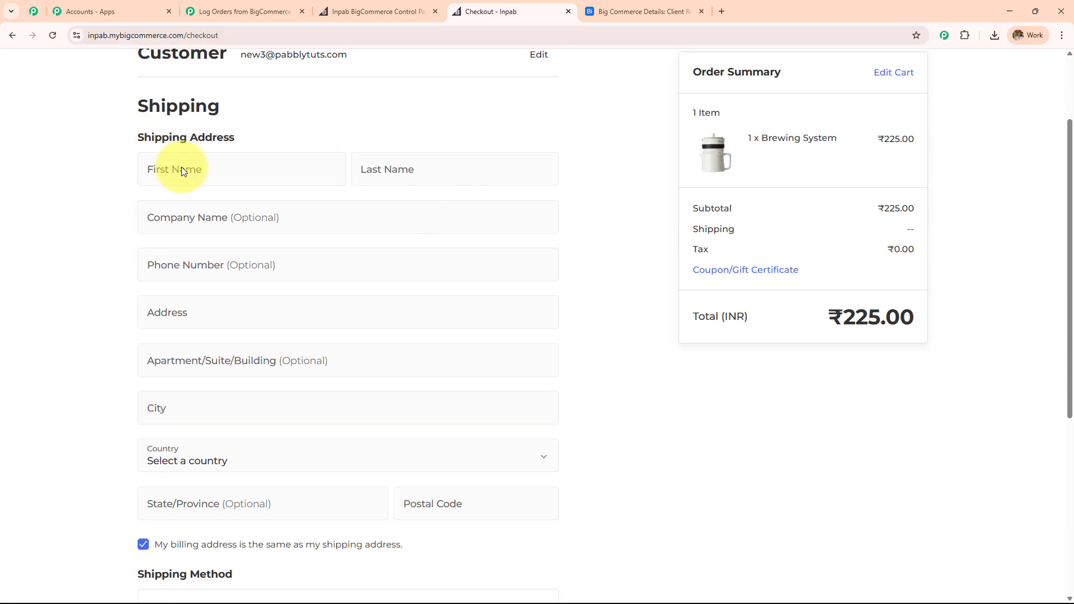
drag(182, 167, 465, 385)
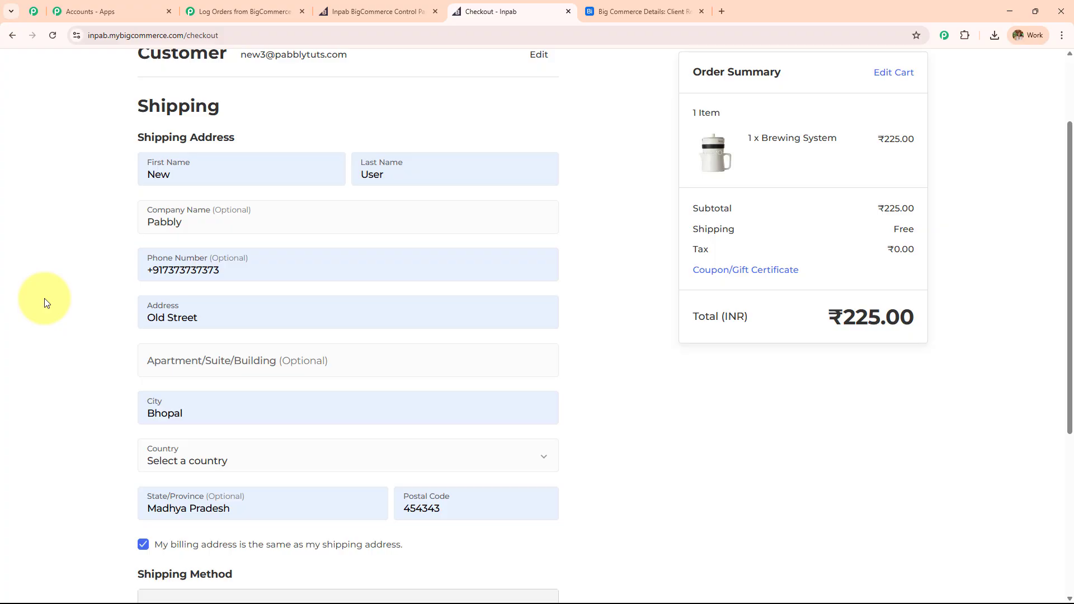
scroll(228, 295, down, 5)
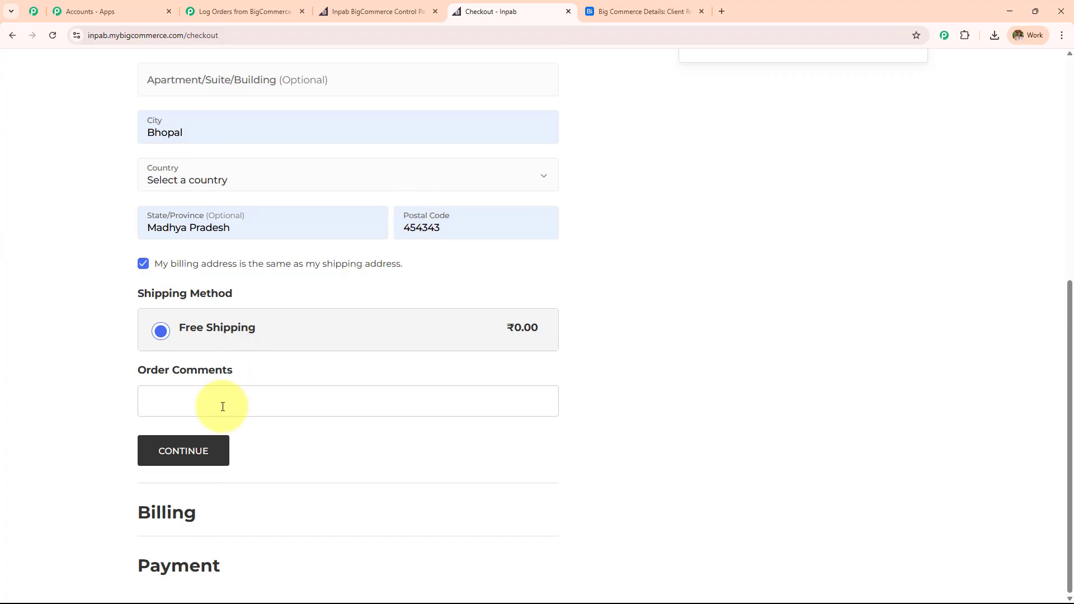
click(215, 451)
click(904, 225)
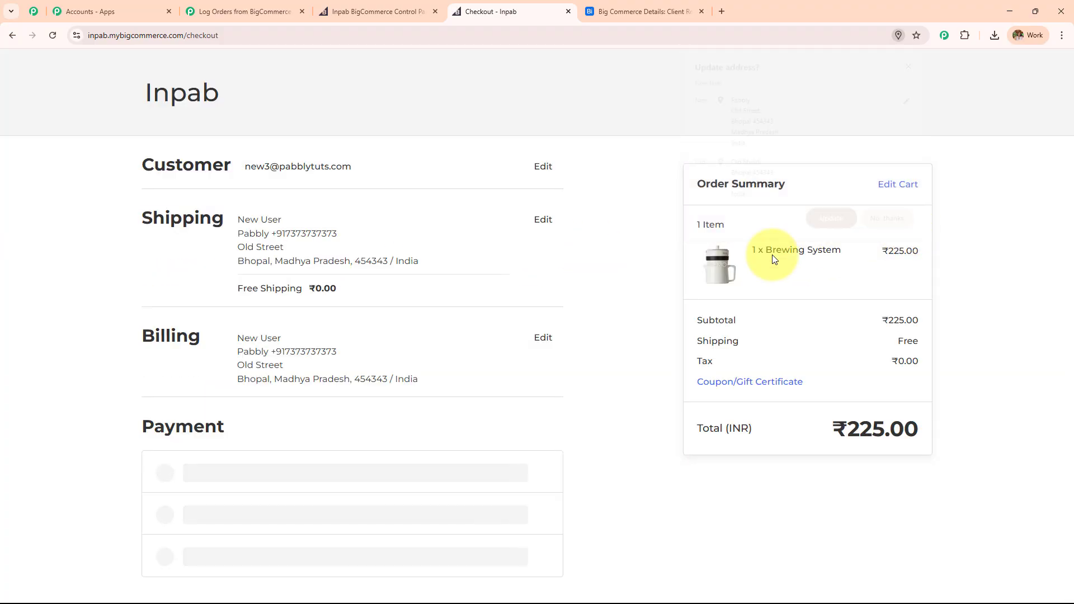
Enter the test card number, expiration, name on card and CVV, place the order, and decline saving the card.
scroll(670, 302, down, 1)
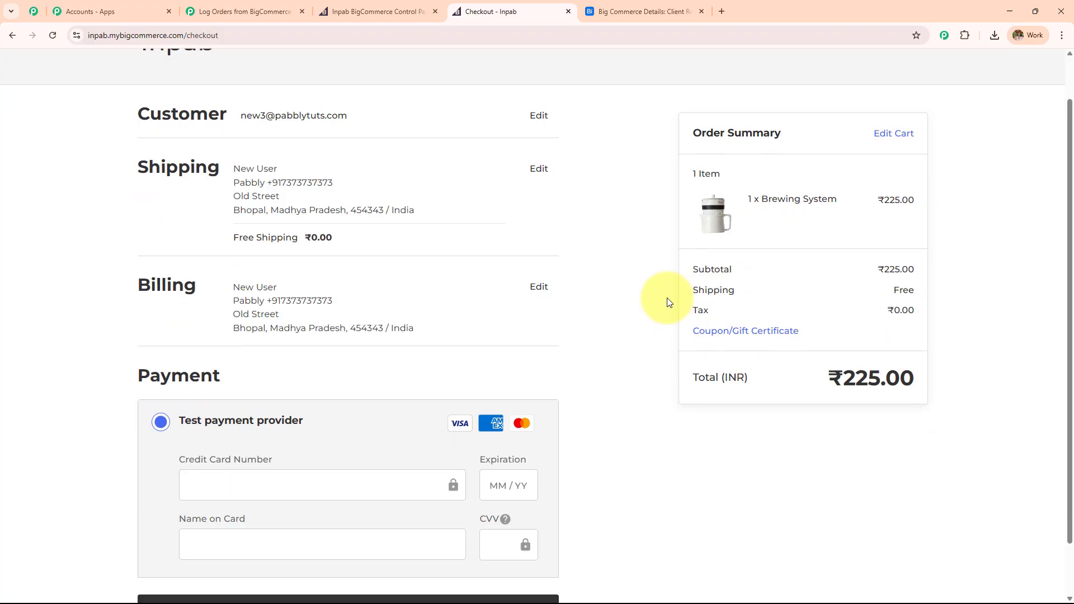
scroll(667, 302, down, 1)
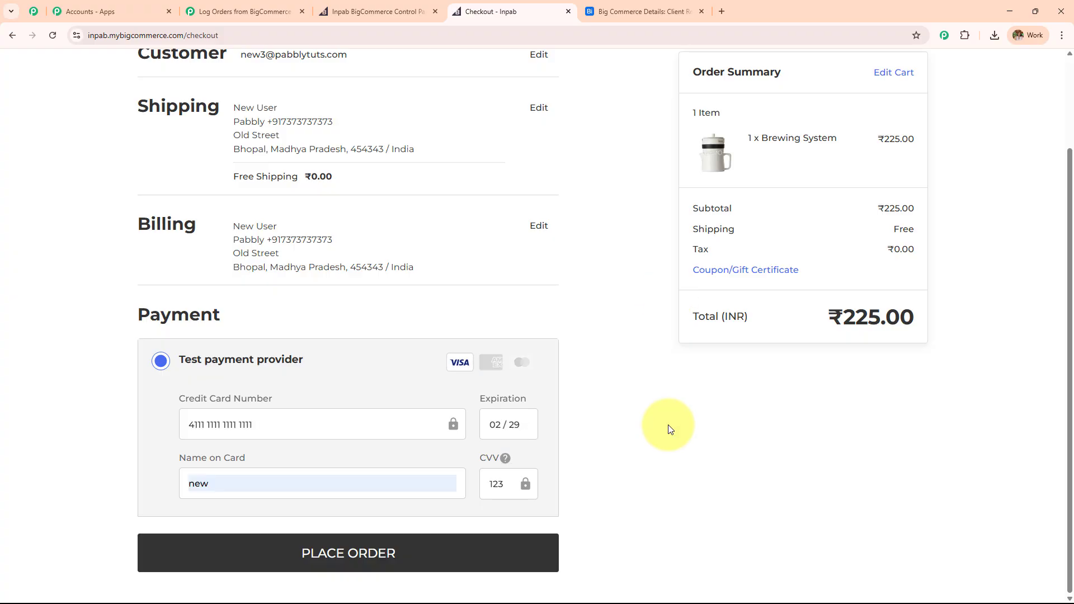
click(512, 538)
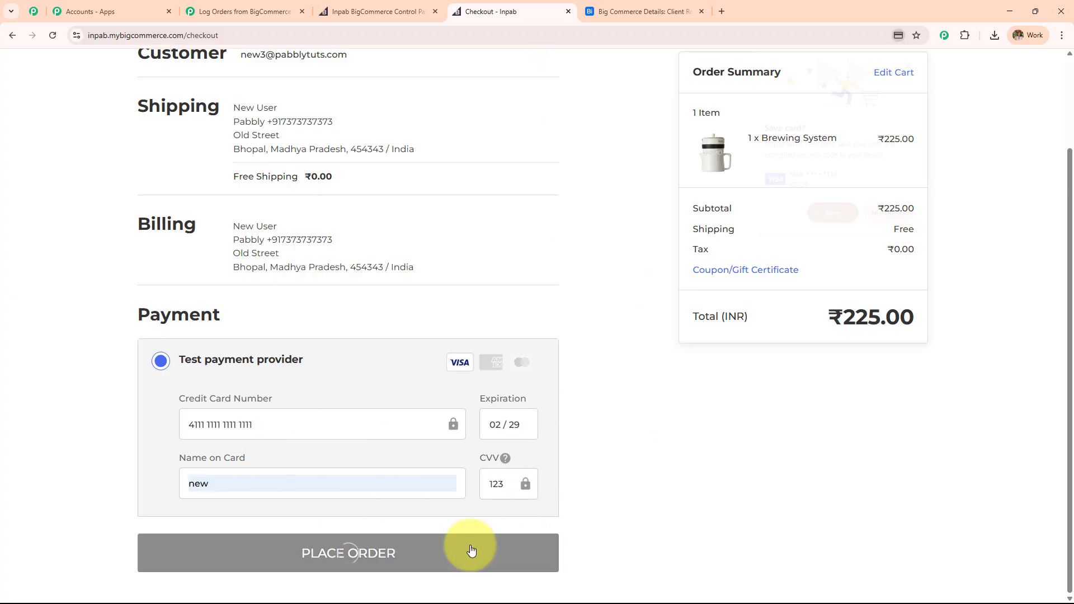
click(883, 219)
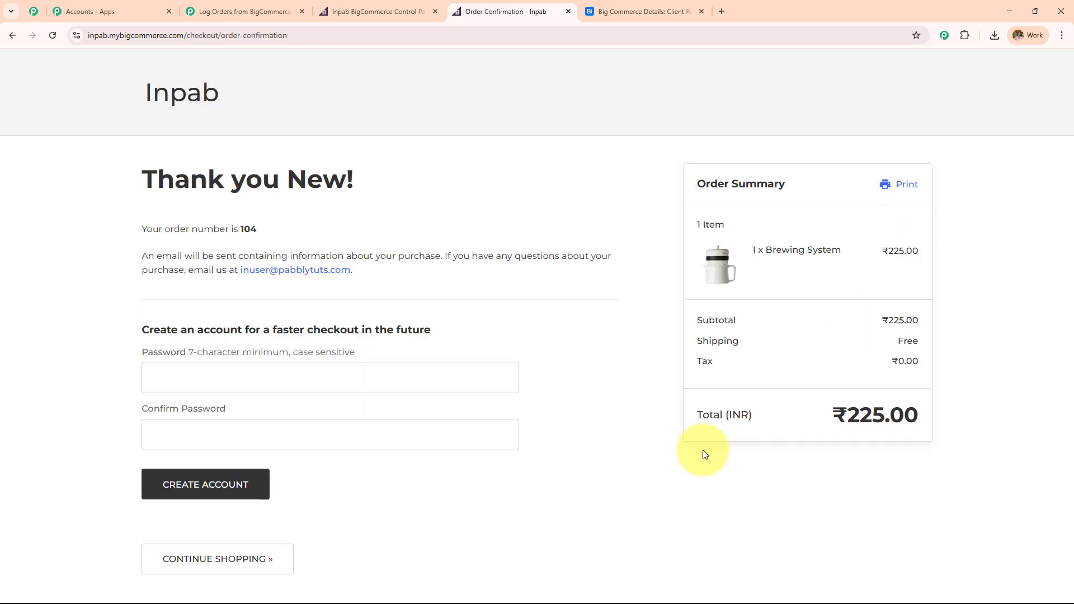
Read the order confirmation, switch to the Pabbly Connect workflow, examine the captured response fields from Store Id to Created At, and collapse the trigger.
drag(143, 175, 463, 317)
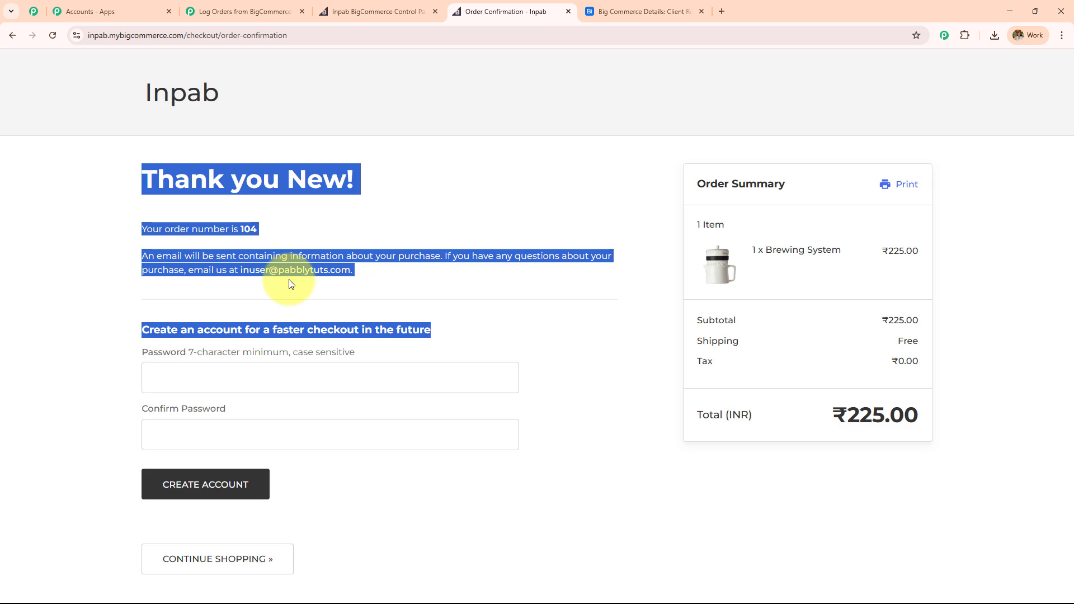
click(247, 11)
scroll(198, 288, down, 6)
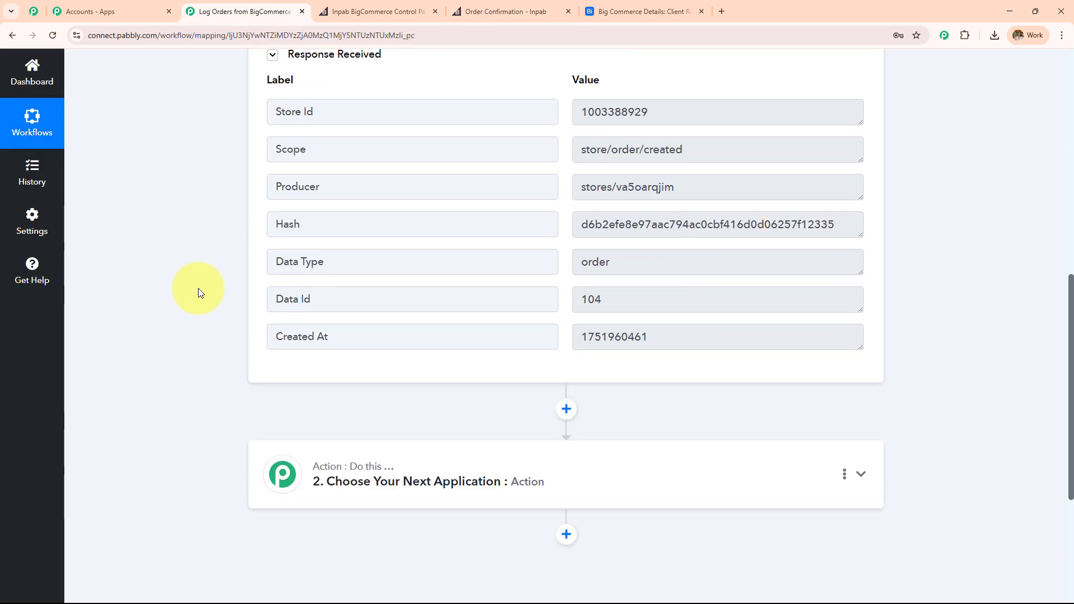
scroll(197, 288, up, 2)
drag(353, 225, 202, 232)
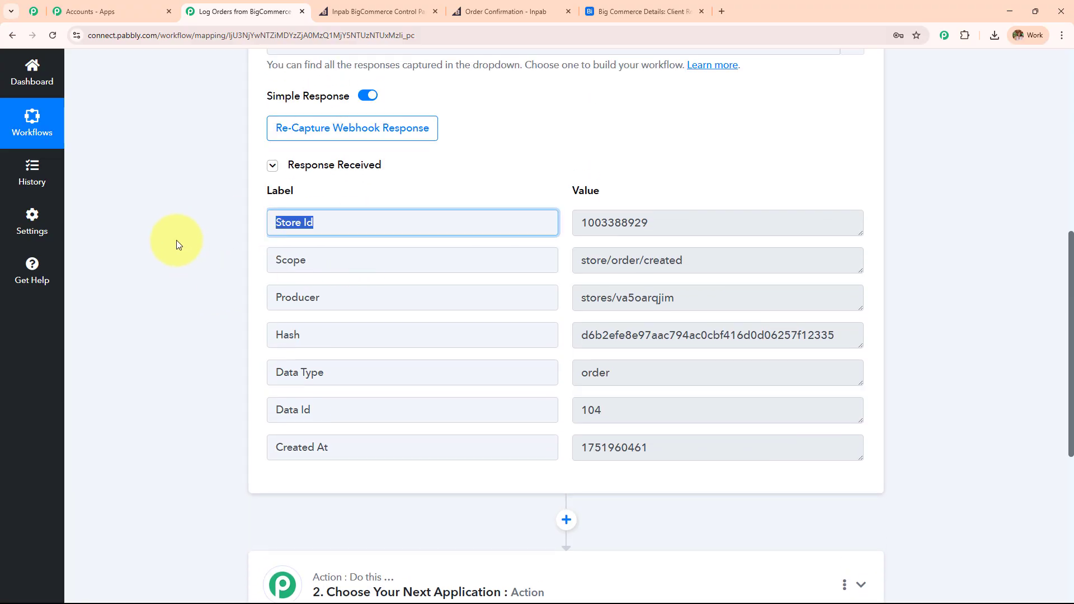
drag(392, 261, 242, 264)
drag(335, 297, 267, 323)
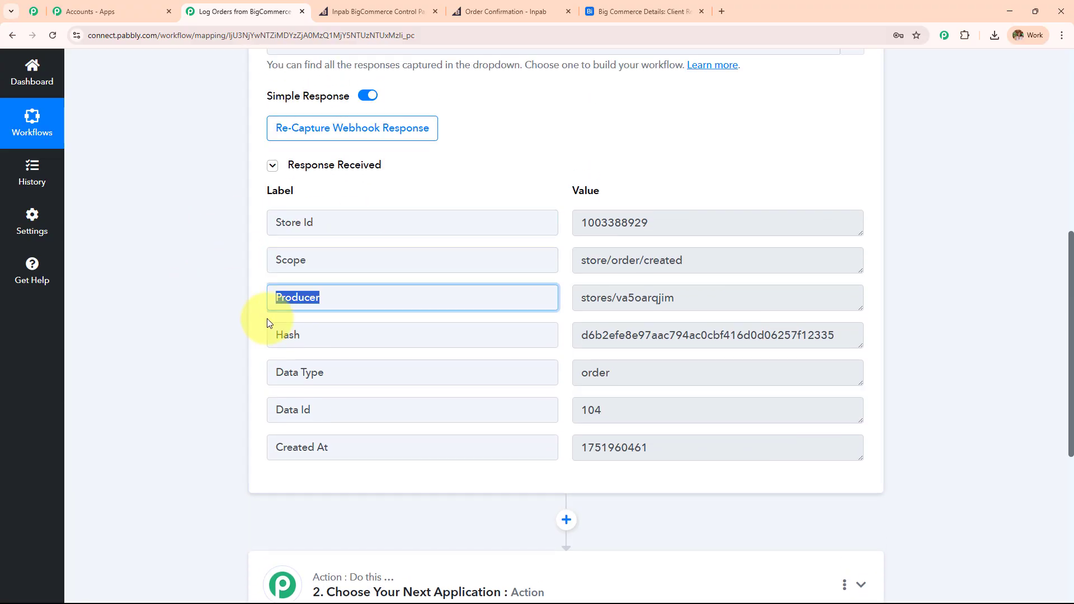
drag(336, 336, 201, 349)
drag(343, 375, 222, 414)
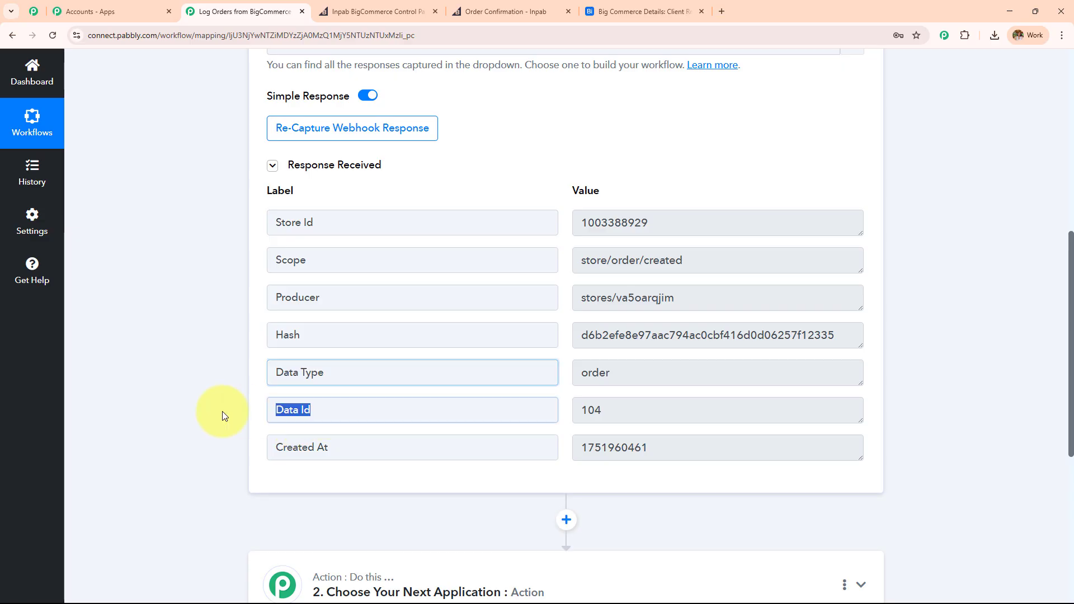
drag(344, 448, 240, 458)
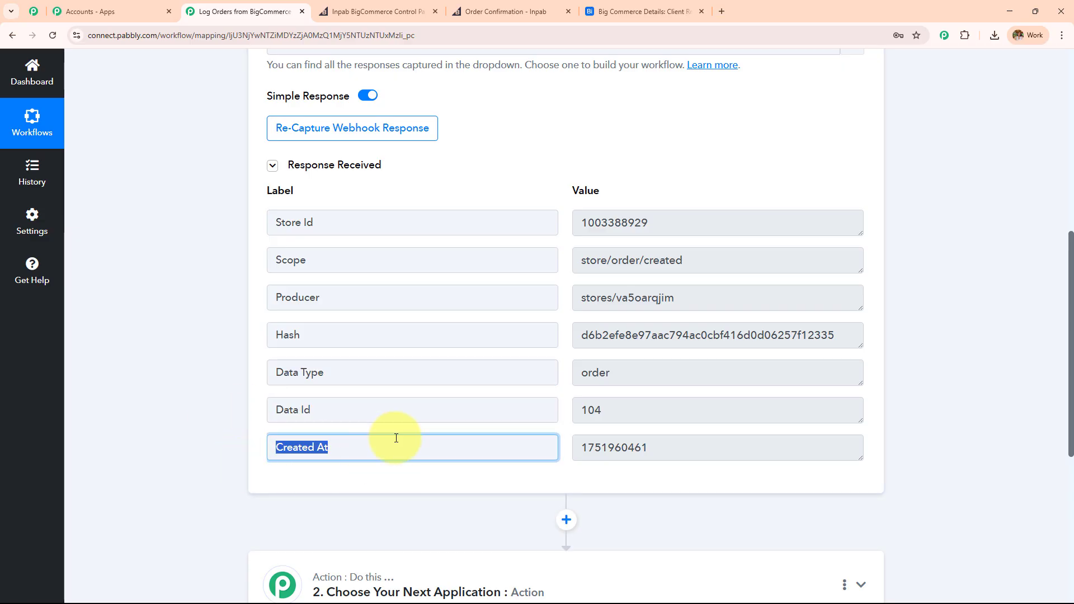
drag(281, 411, 206, 414)
scroll(213, 415, up, 4)
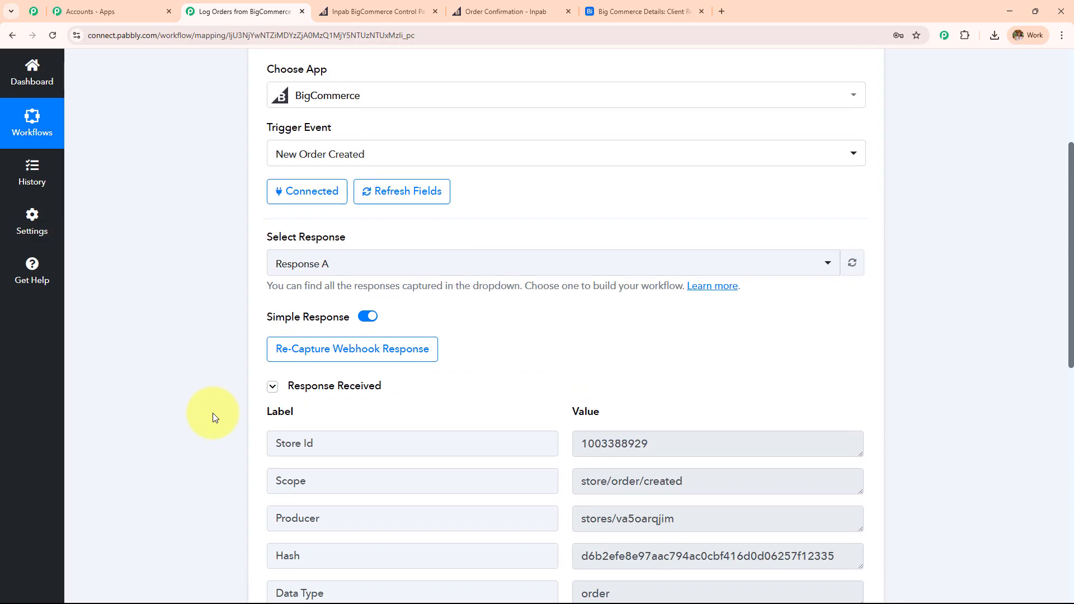
scroll(213, 416, up, 3)
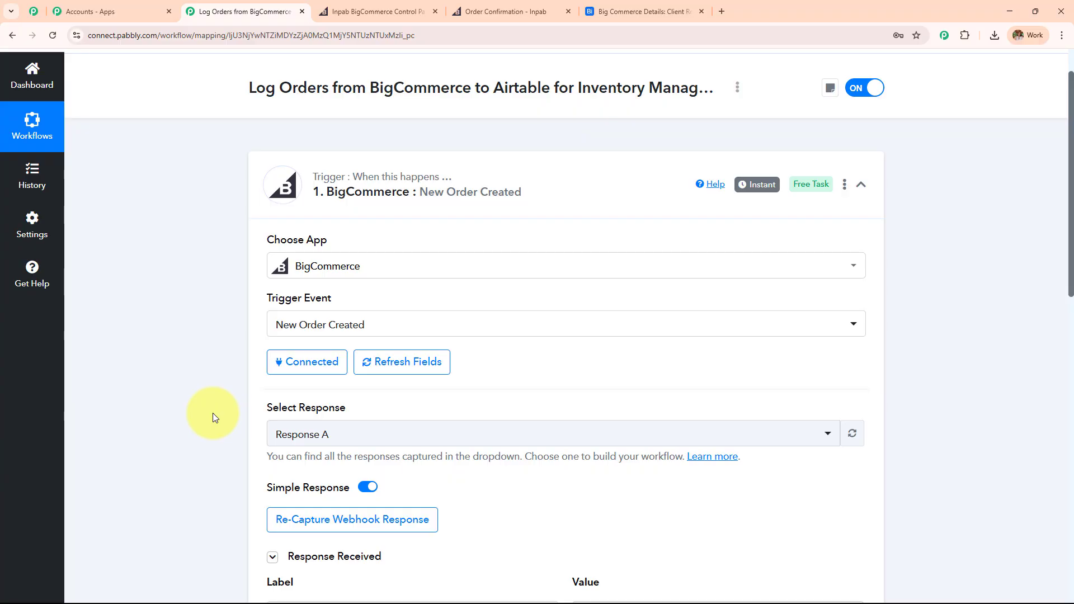
click(560, 202)
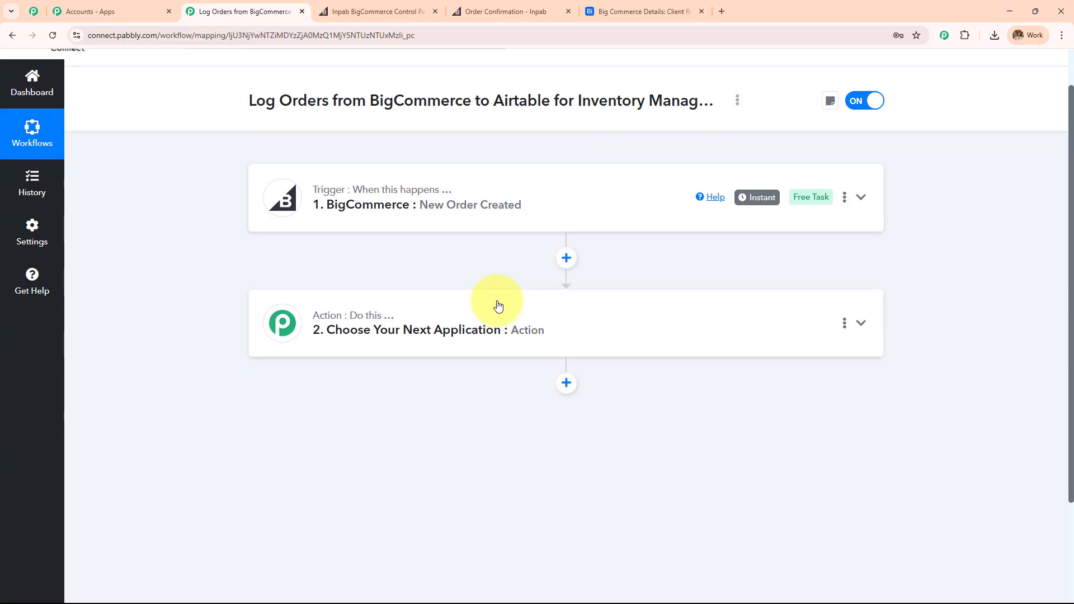
scroll(498, 305, up, 1)
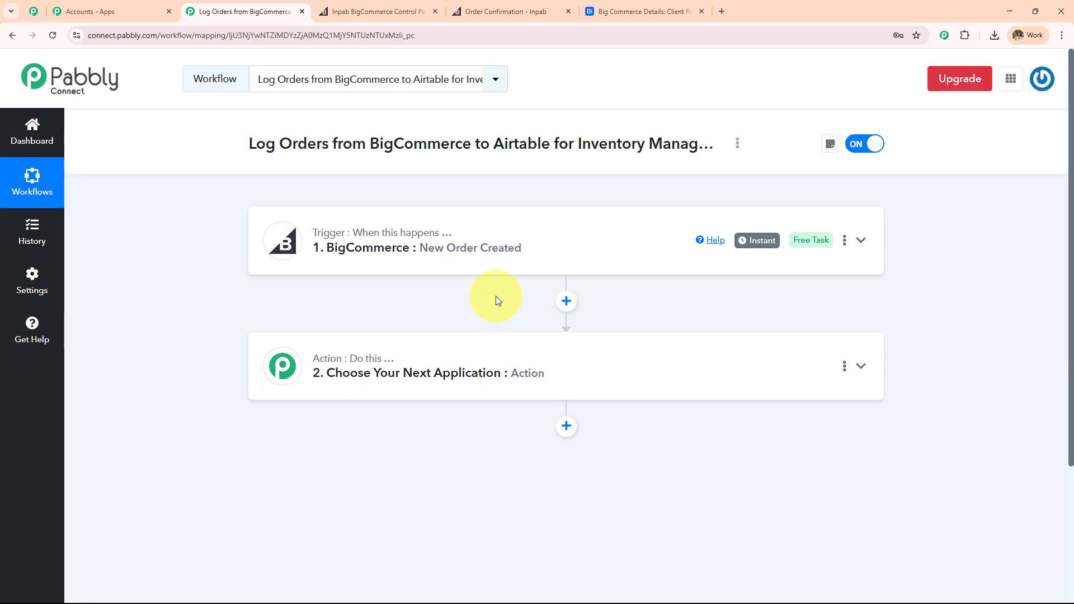
Reopen the BigCommerce trigger and review which order details its response contains, from Created At back up to Scope.
click(491, 244)
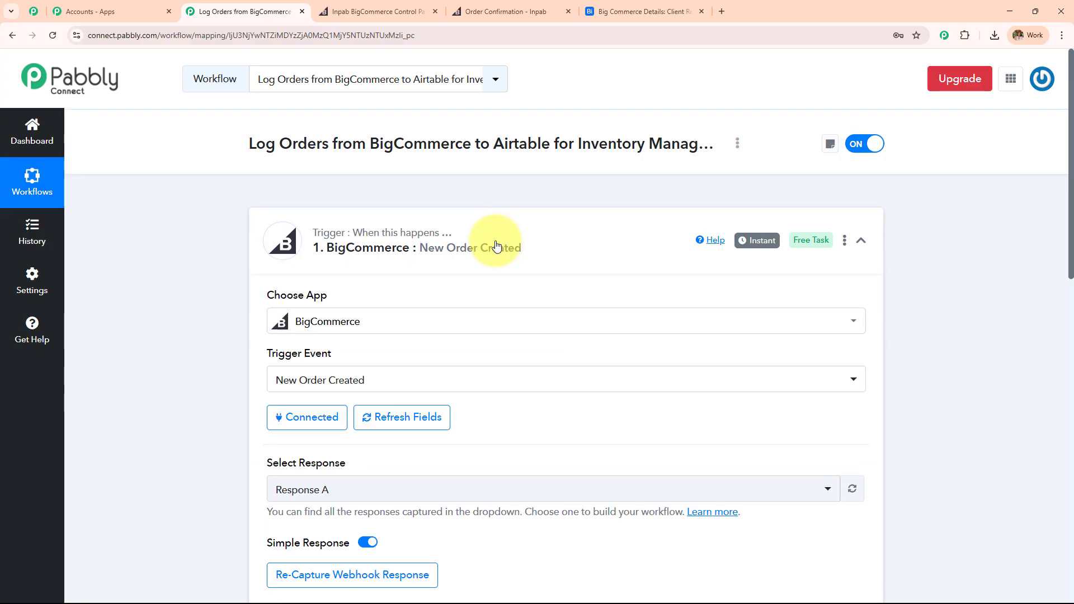
scroll(491, 267, down, 7)
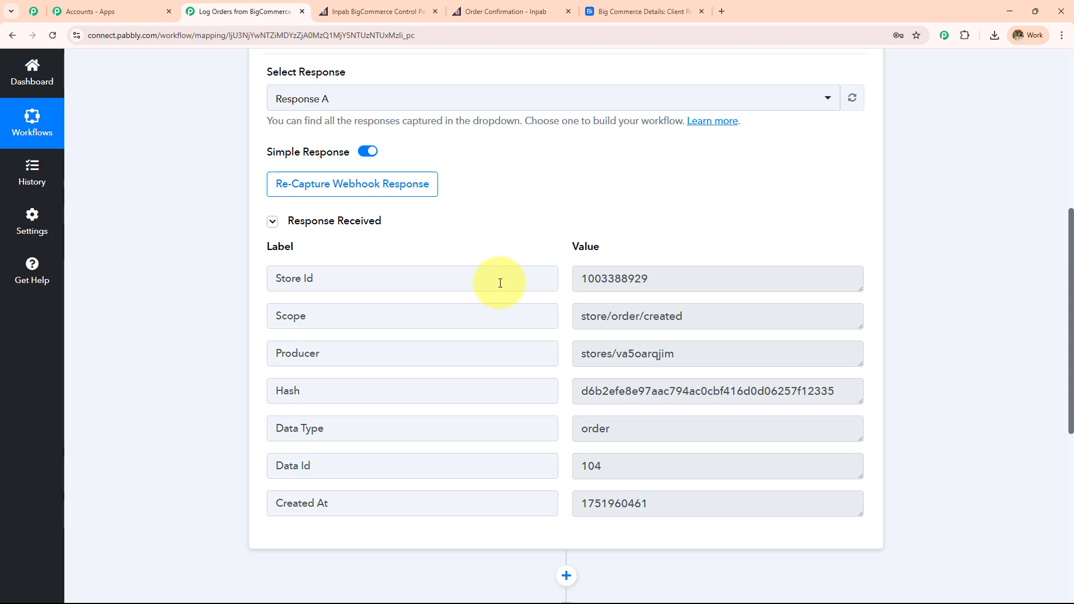
scroll(500, 283, down, 2)
drag(372, 391, 250, 381)
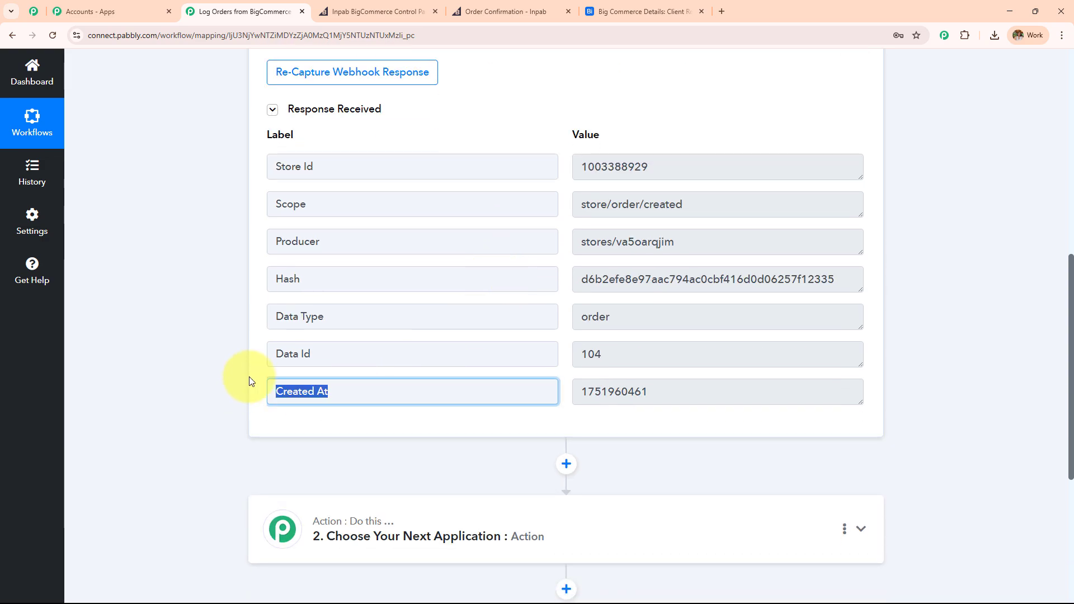
drag(314, 354, 253, 351)
drag(342, 317, 179, 317)
drag(315, 279, 192, 288)
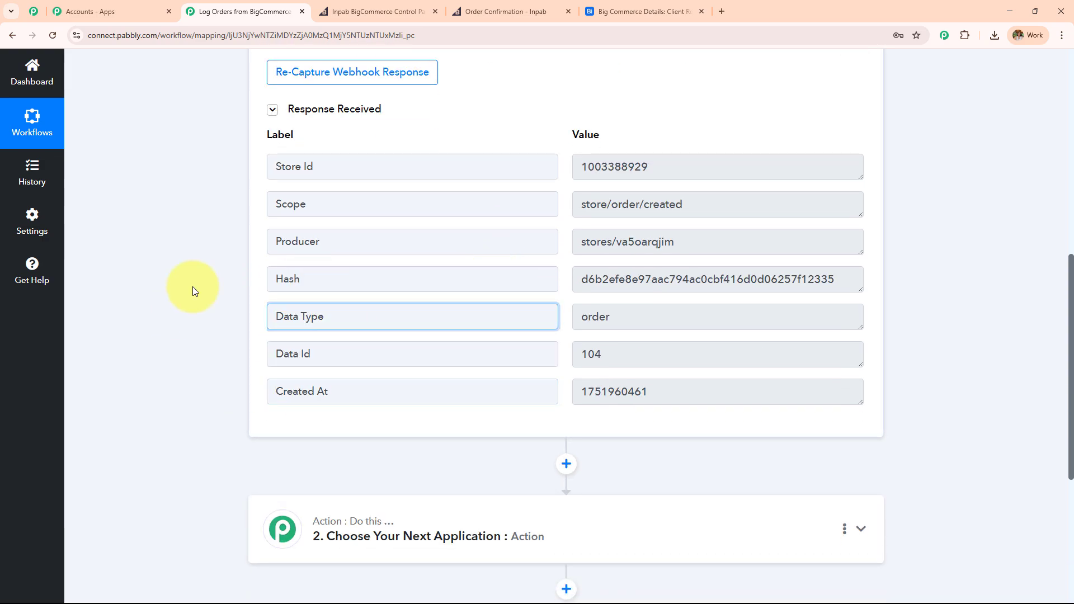
drag(327, 245, 144, 252)
drag(277, 204, 377, 299)
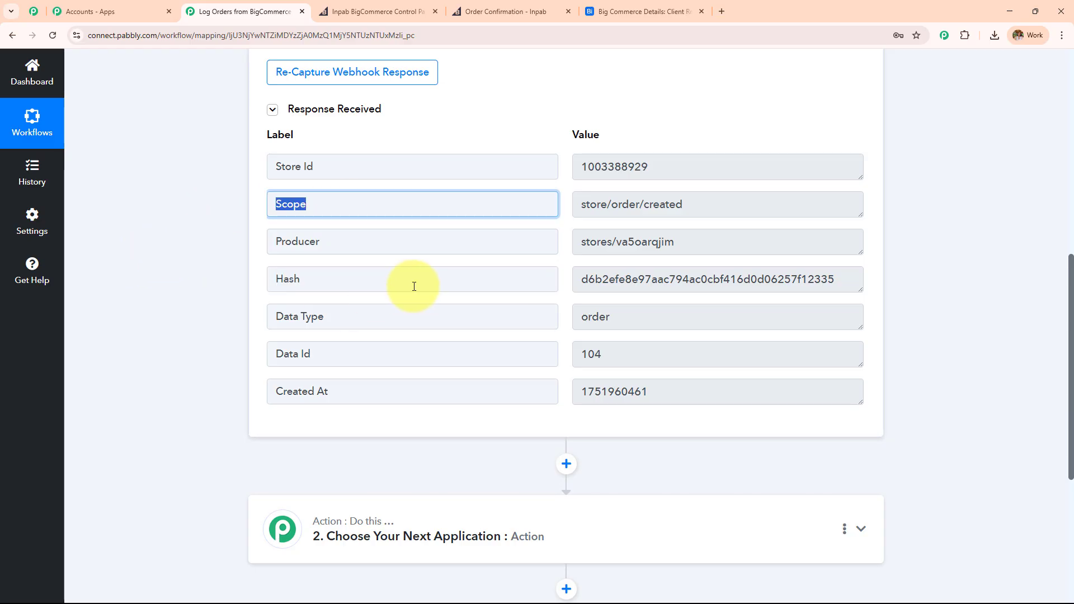
Set the workflow's second step to the BigCommerce app with the Get Order By Id action event.
scroll(414, 285, down, 4)
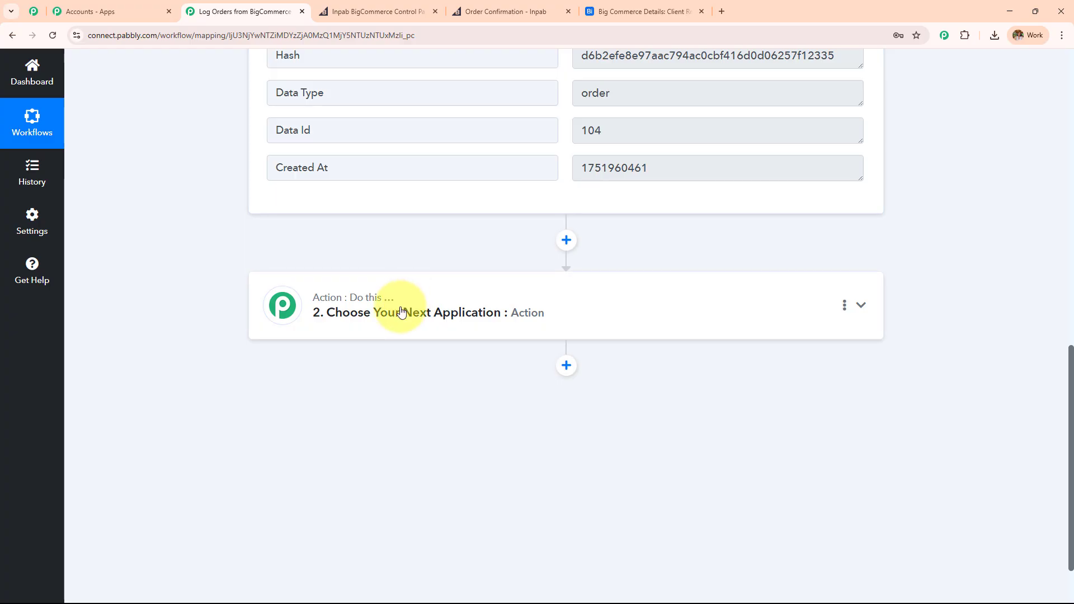
click(402, 302)
click(404, 287)
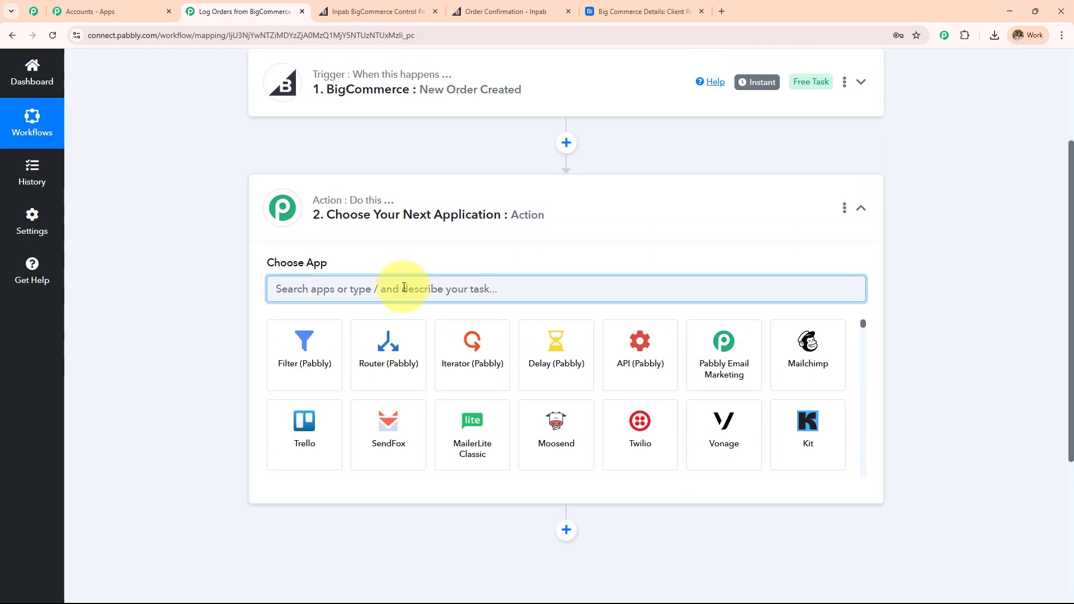
text(Big)
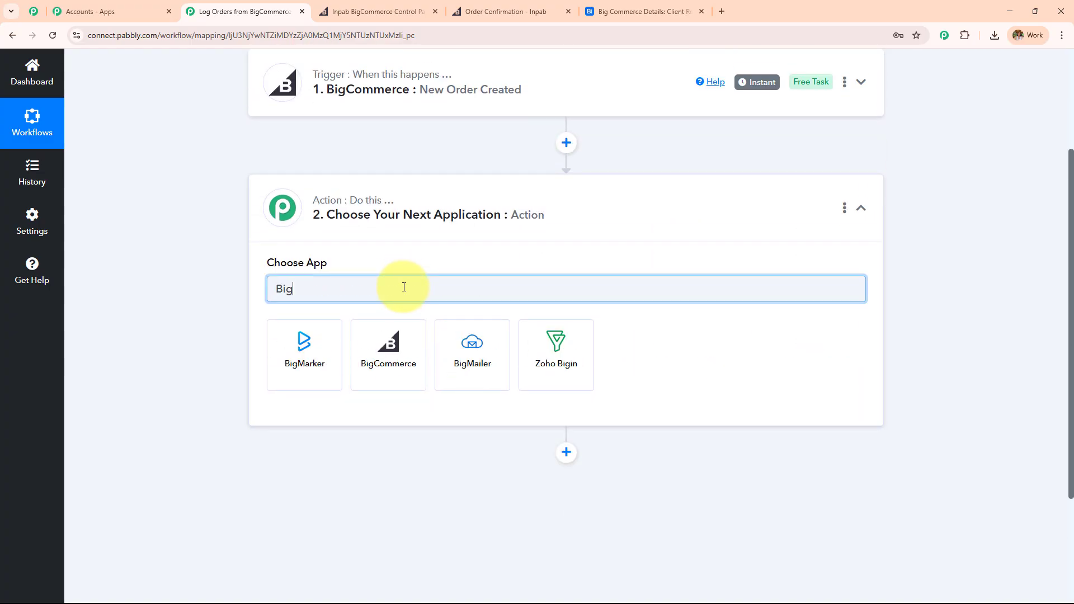
click(410, 350)
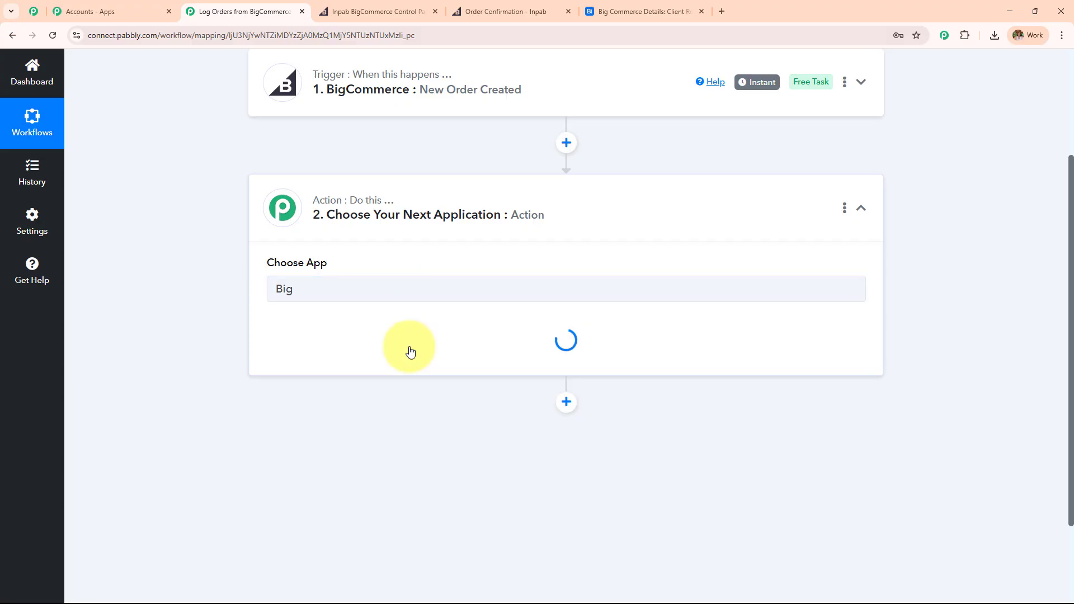
click(410, 351)
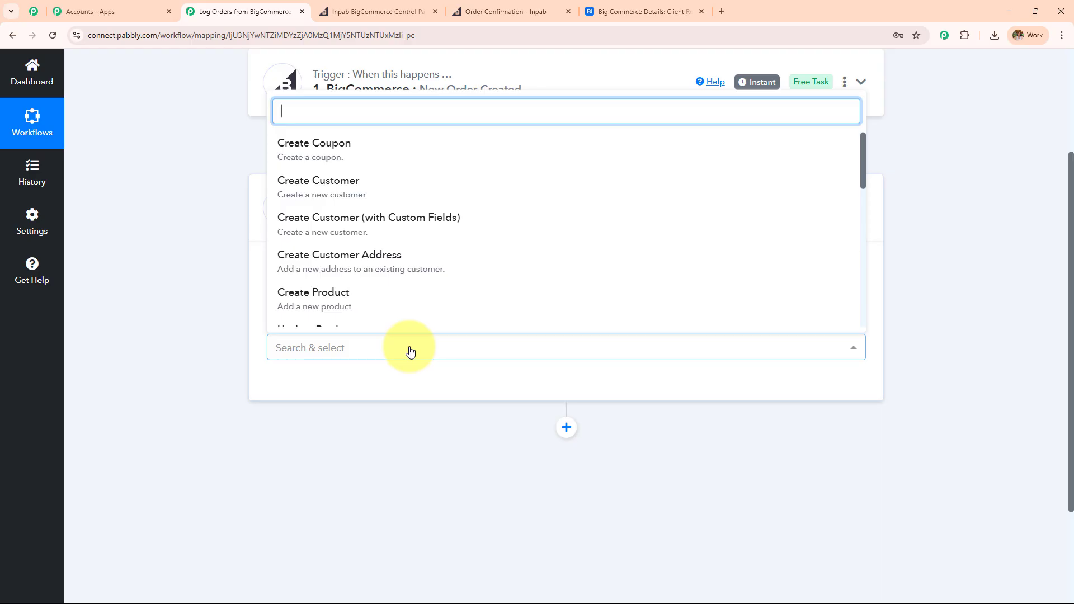
text(ord)
click(396, 241)
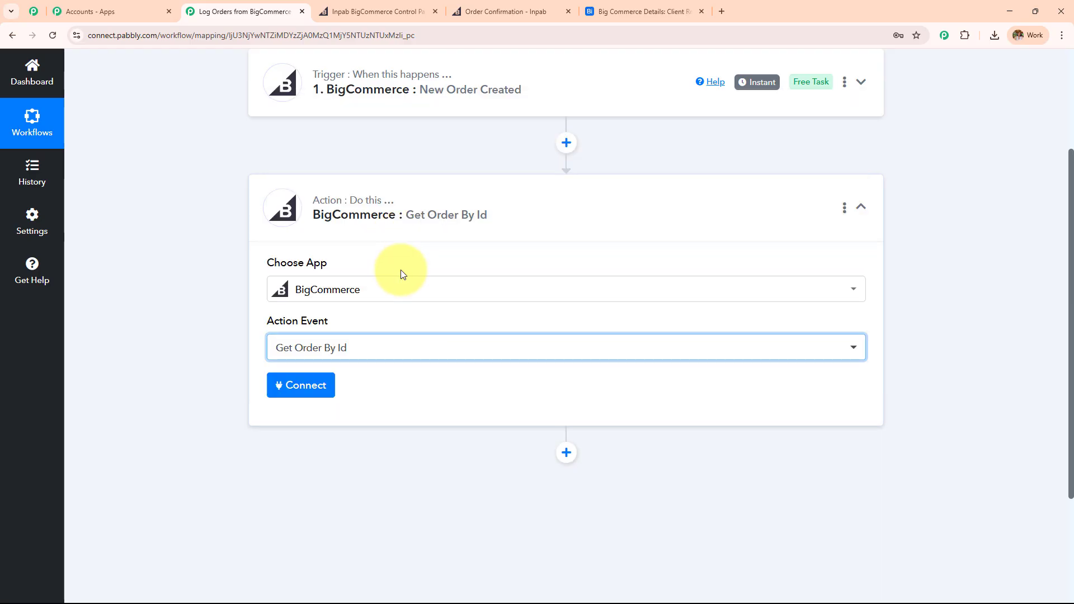
Connect the Get Order By Id action through the existing BigCommerce #7 connection and bring up its Order Id field.
click(308, 385)
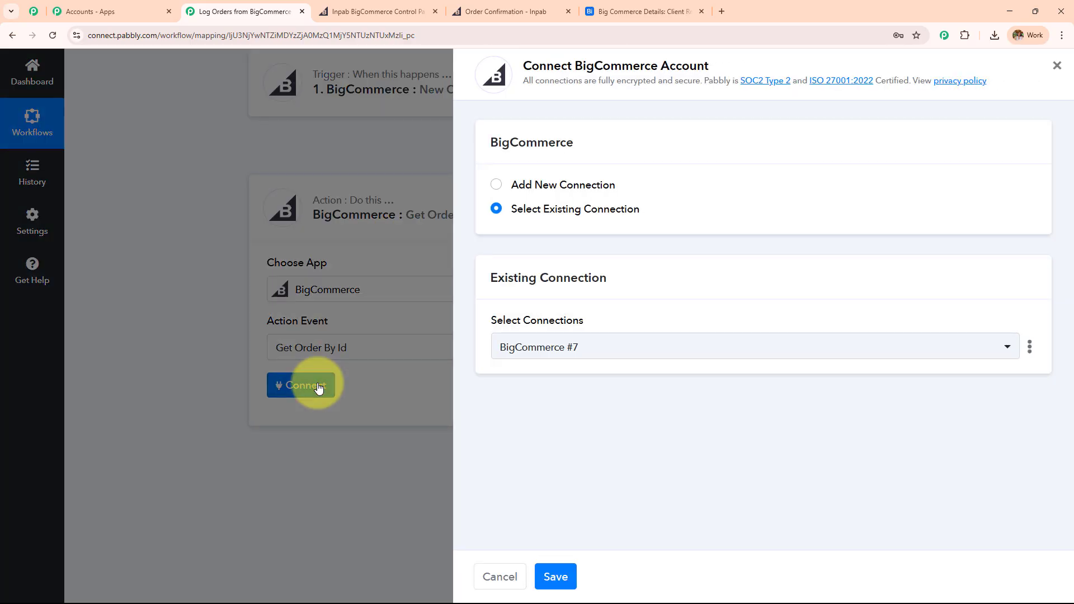
click(546, 572)
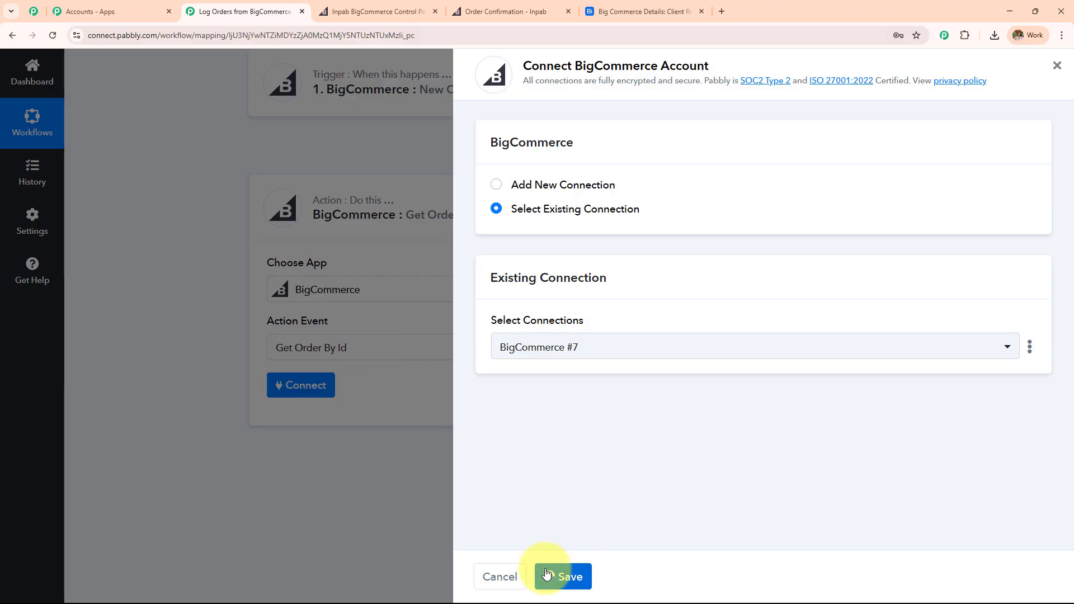
scroll(492, 388, down, 3)
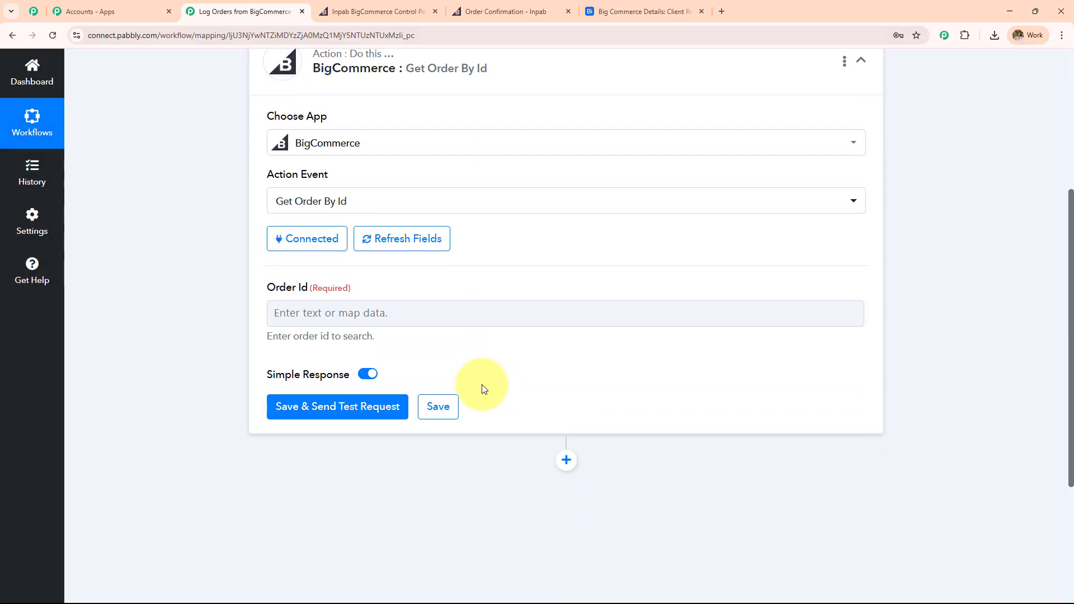
drag(243, 274, 477, 268)
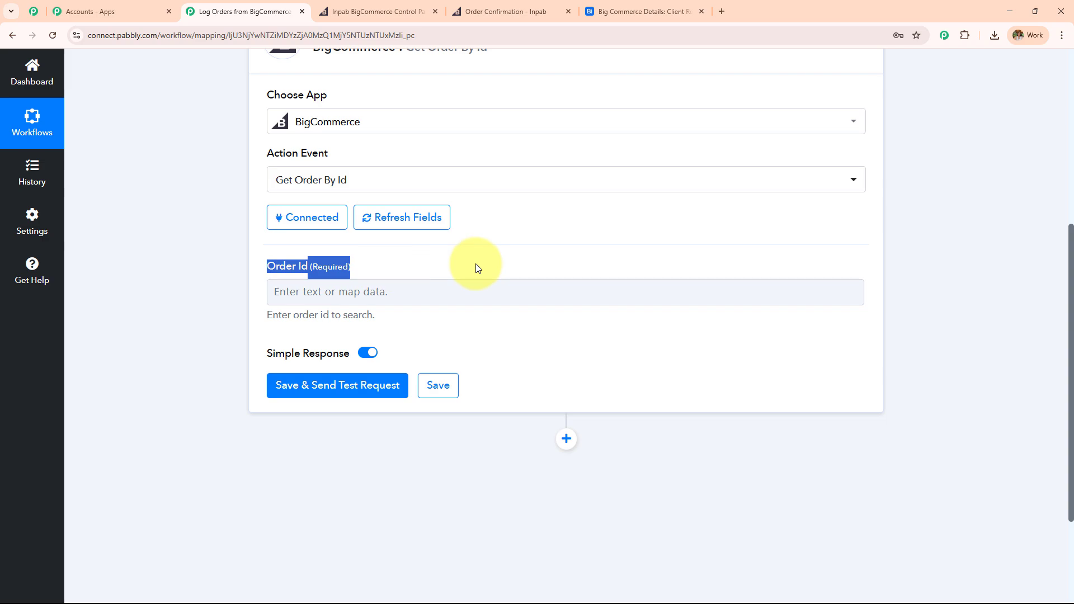
click(503, 290)
text(10)
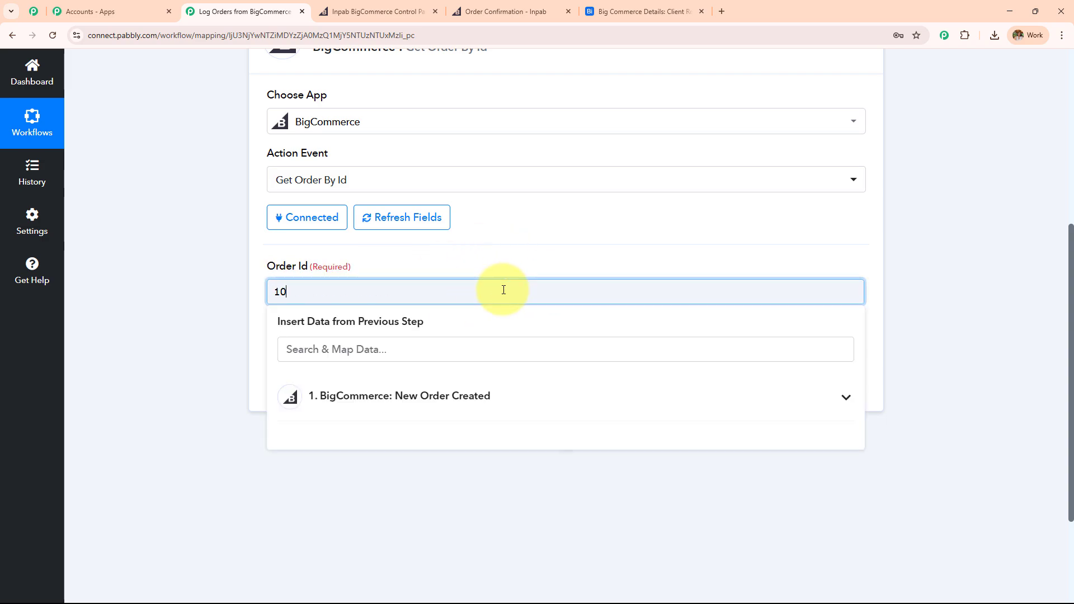
text(4)
key(BackSpace)
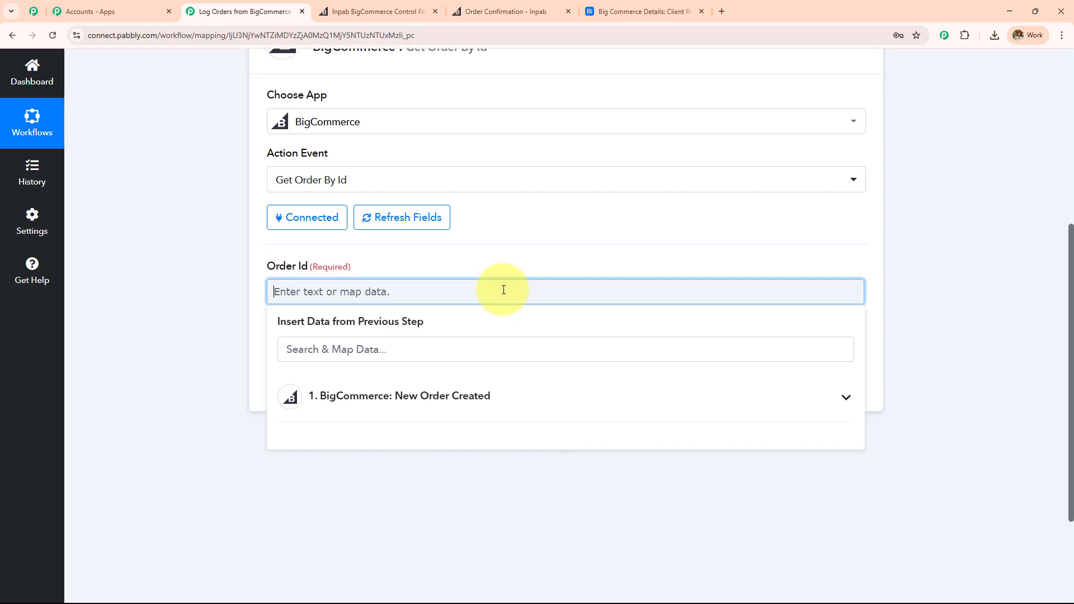
click(222, 331)
Map Data Id from the New Order Created trigger into the Order Id field, and save and send a test request.
scroll(221, 331, up, 5)
scroll(222, 332, up, 1)
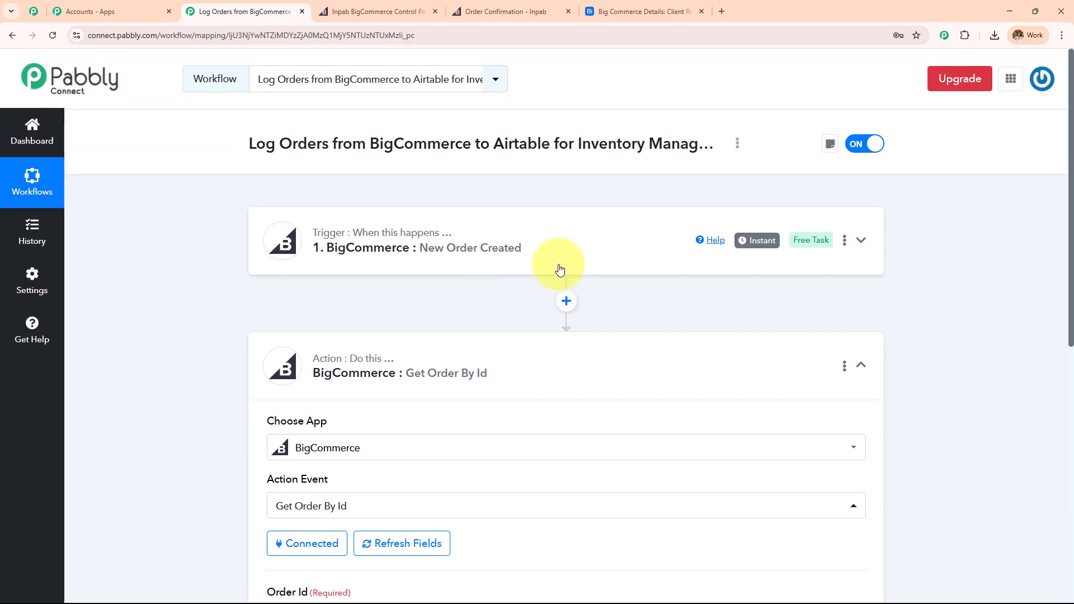
scroll(559, 270, down, 4)
scroll(559, 266, down, 3)
scroll(307, 211, up, 5)
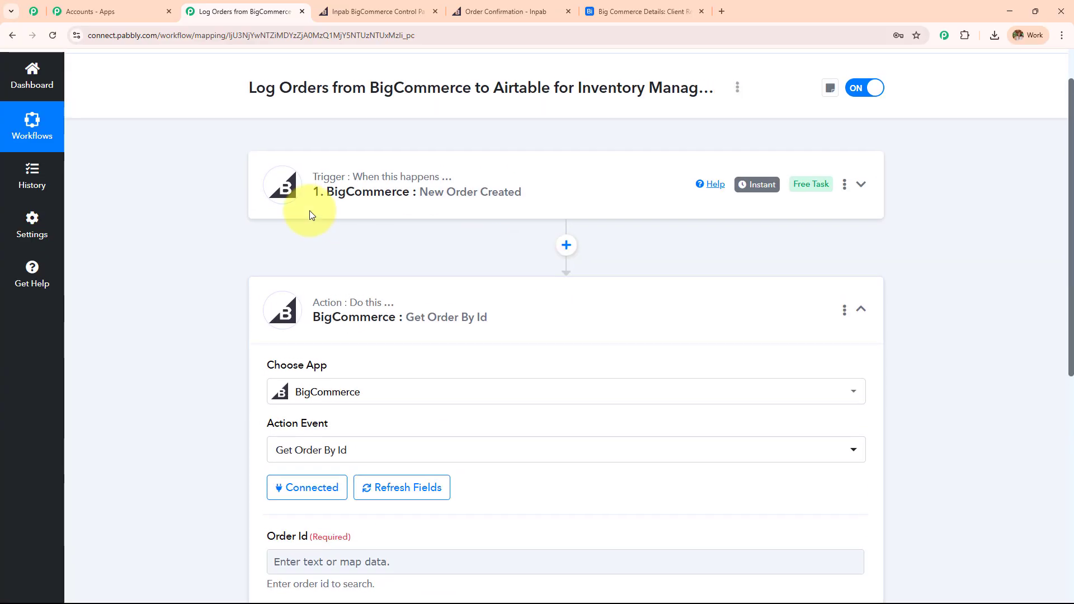
scroll(451, 192, down, 1)
scroll(450, 191, down, 7)
click(434, 149)
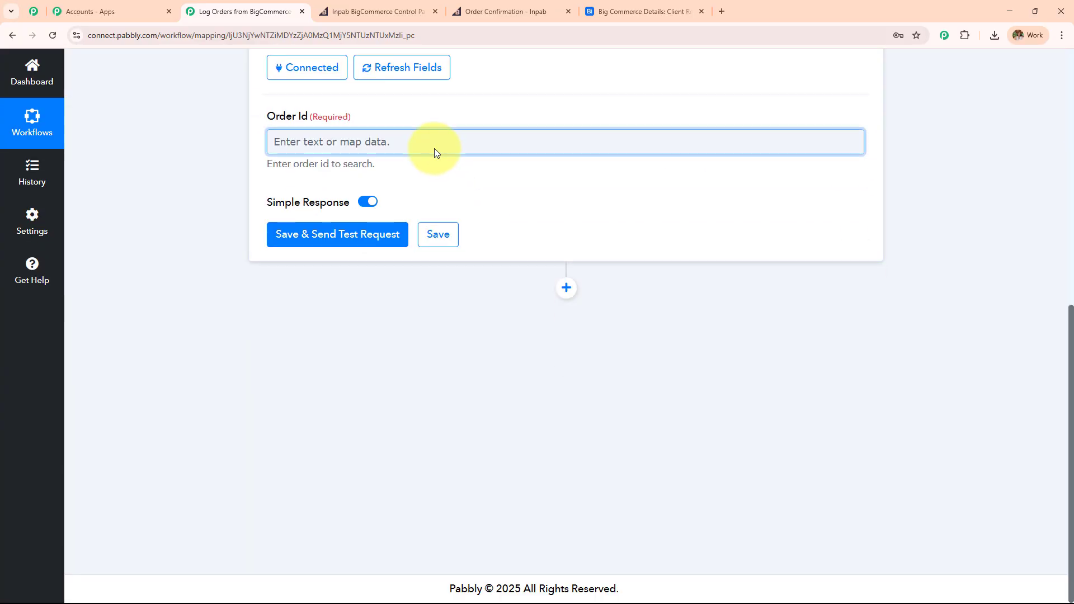
click(452, 250)
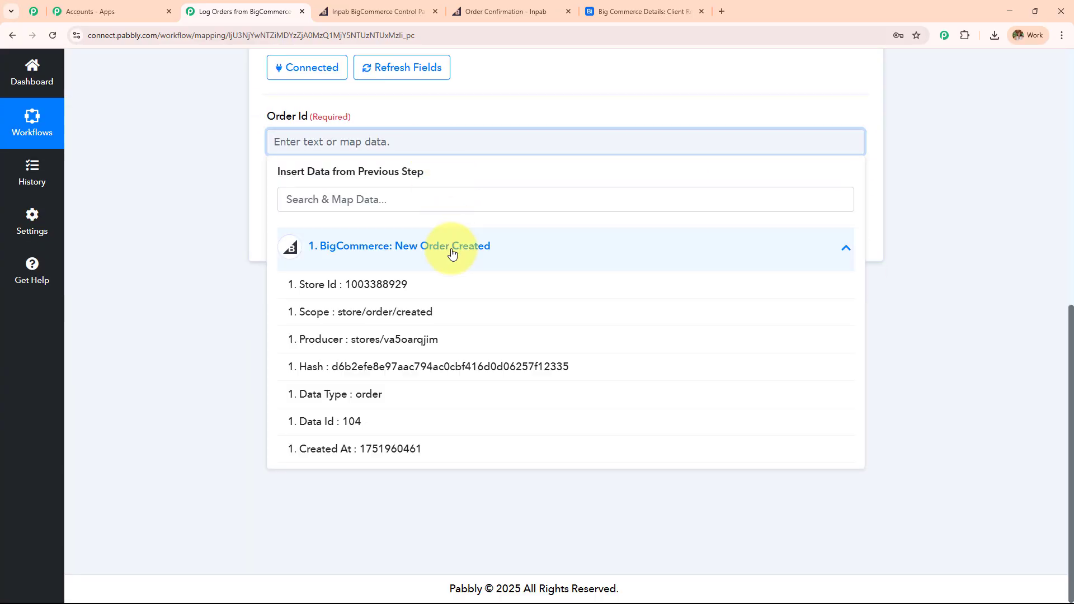
click(470, 424)
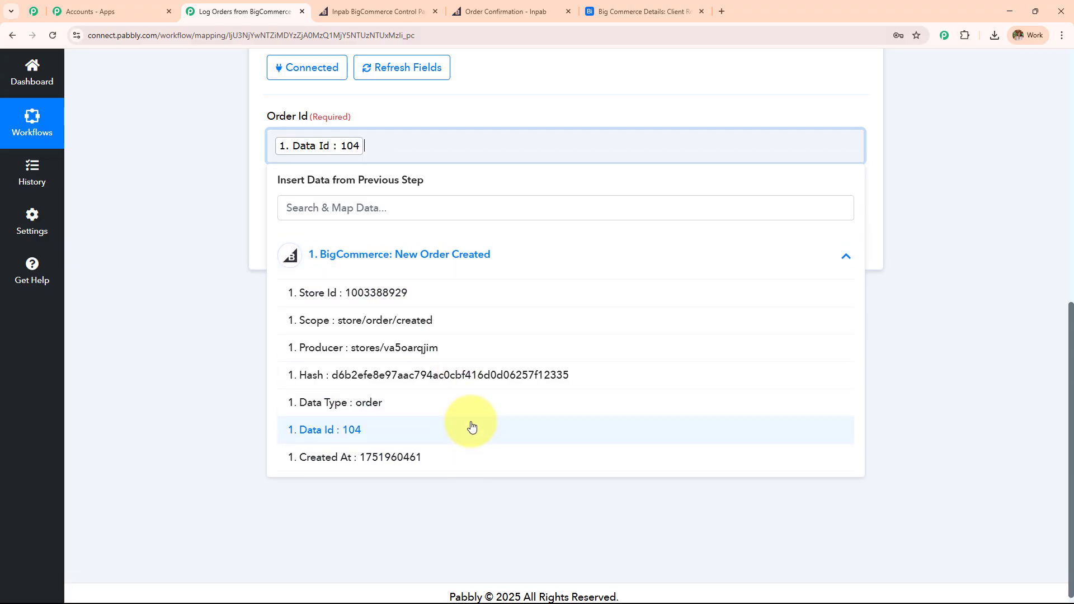
click(234, 201)
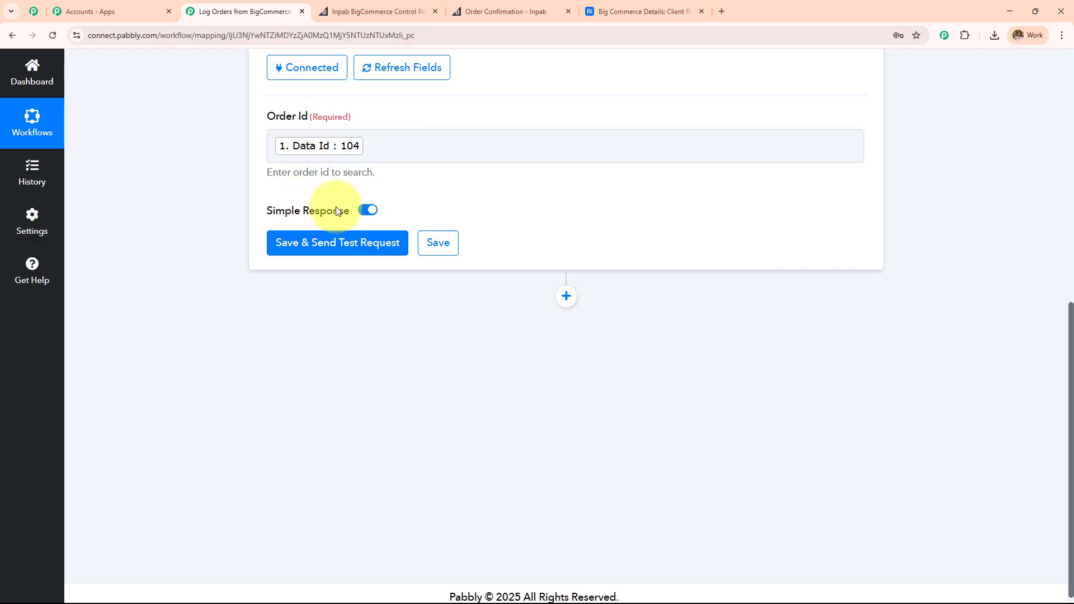
click(349, 254)
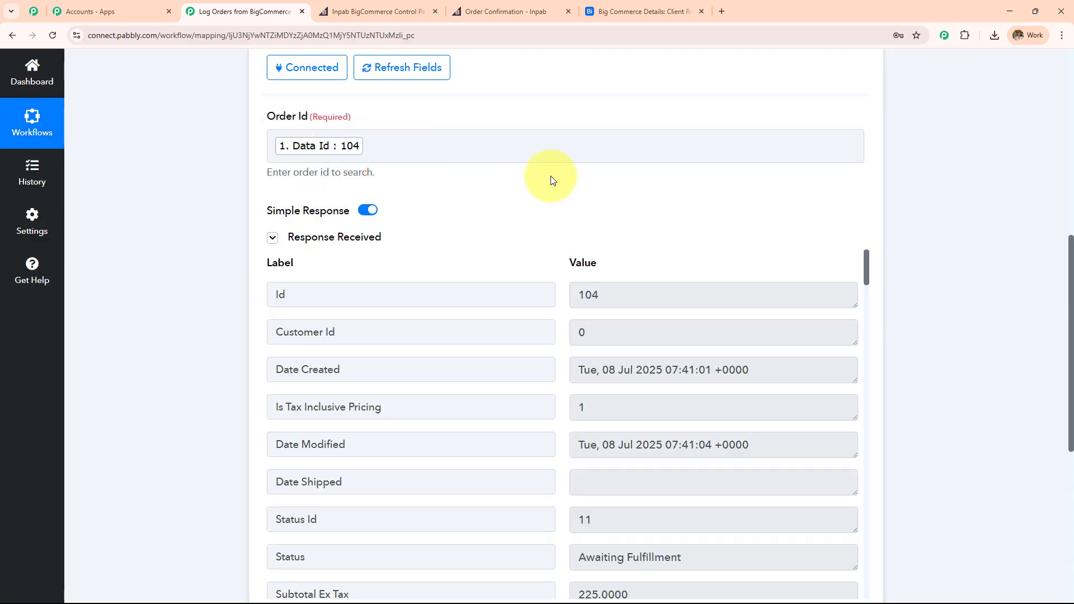
Examine the received order response down to the billing first name, last name and company fields.
scroll(578, 168, down, 3)
scroll(563, 203, down, 14)
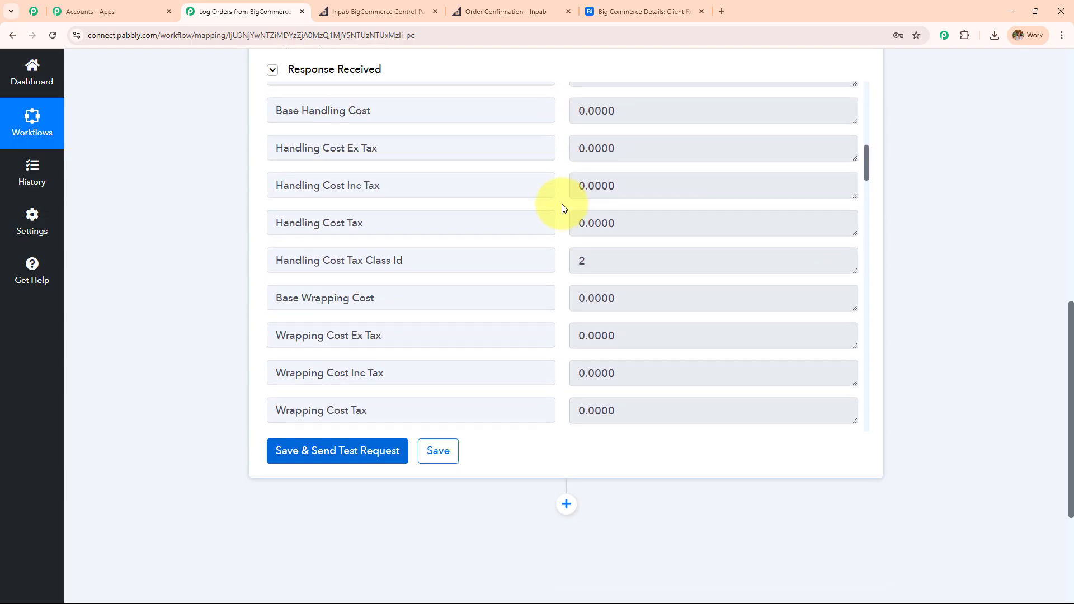
scroll(559, 213, down, 20)
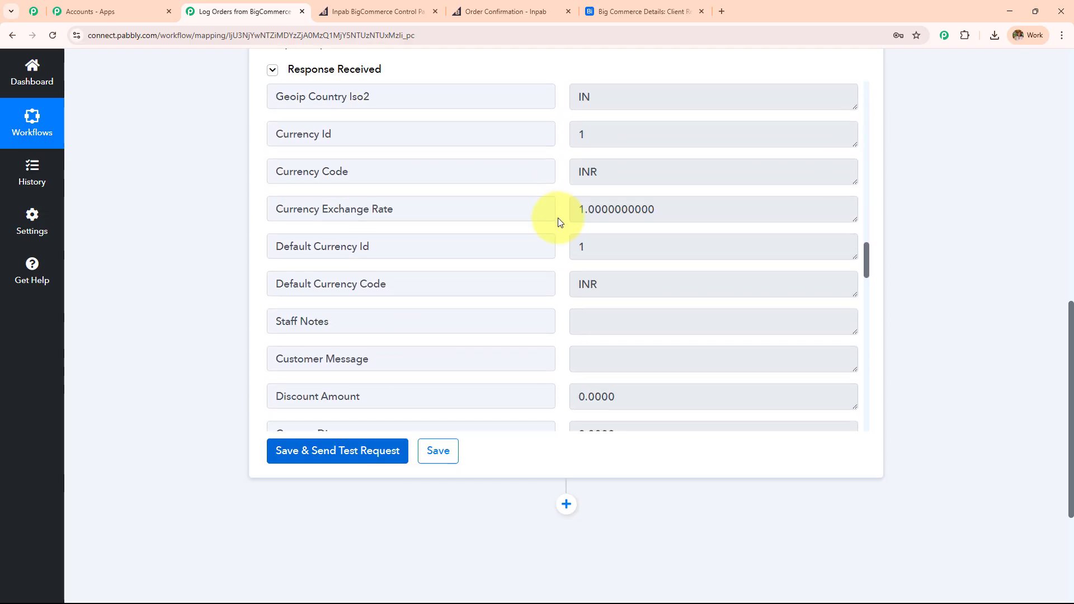
scroll(558, 218, down, 10)
click(582, 119)
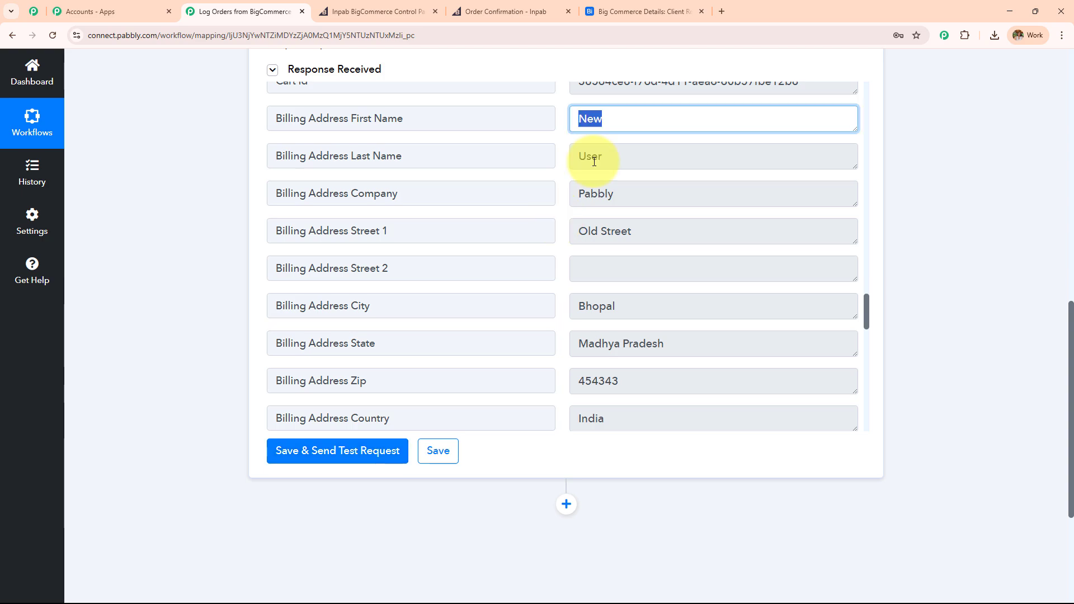
click(585, 156)
drag(617, 194, 562, 196)
scroll(660, 218, down, 1)
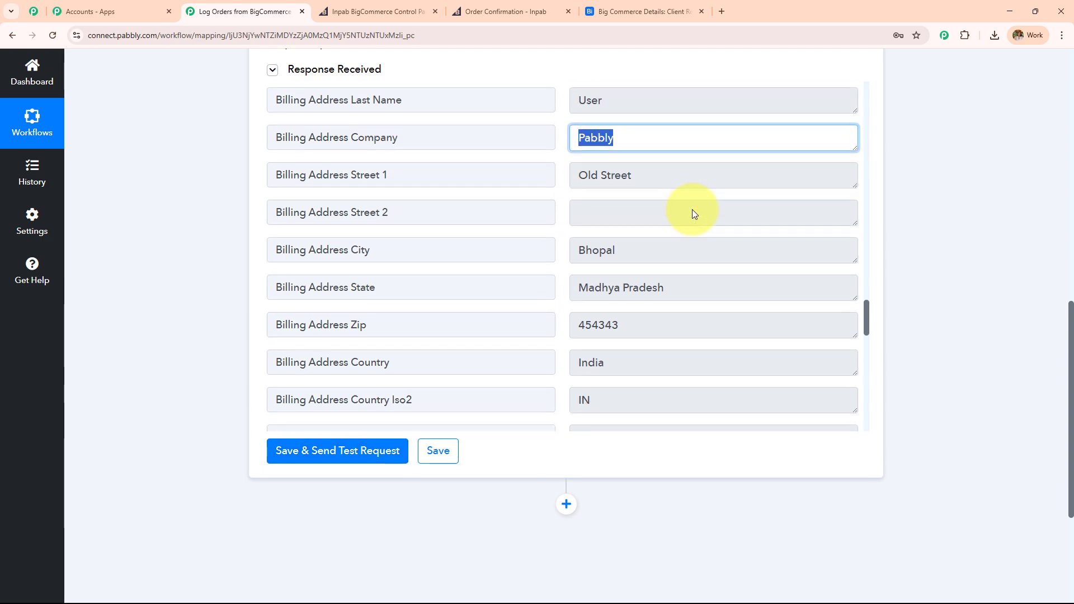
Examine the remaining billing details in the response, including street, city, phone and email, and continue to the consignment fields.
drag(641, 178, 518, 189)
key(Tab)
key(Tab)
key(Tab)
key(Tab)
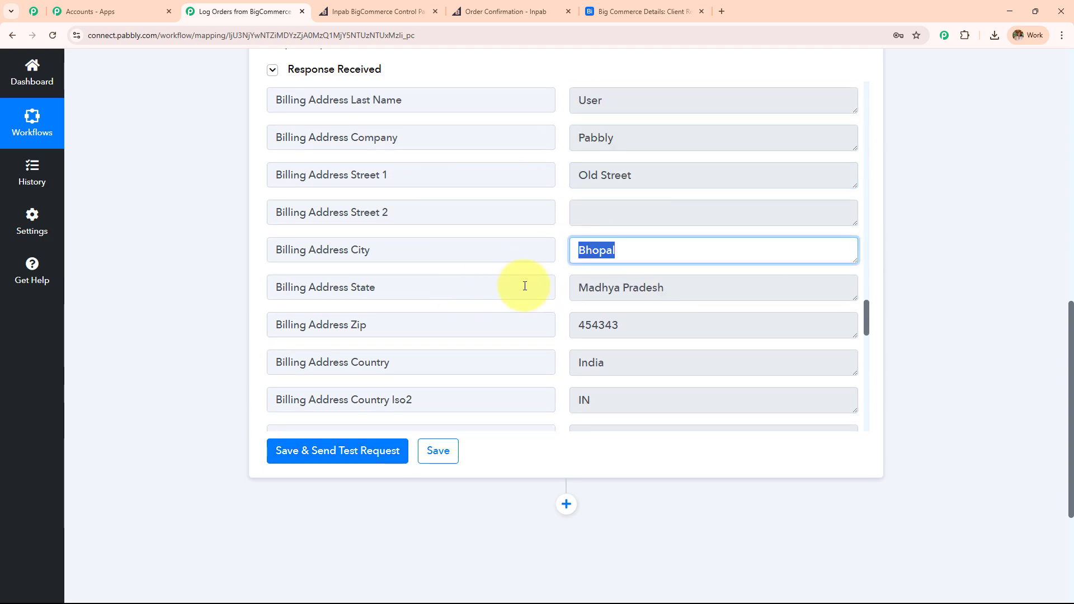
scroll(436, 291, down, 5)
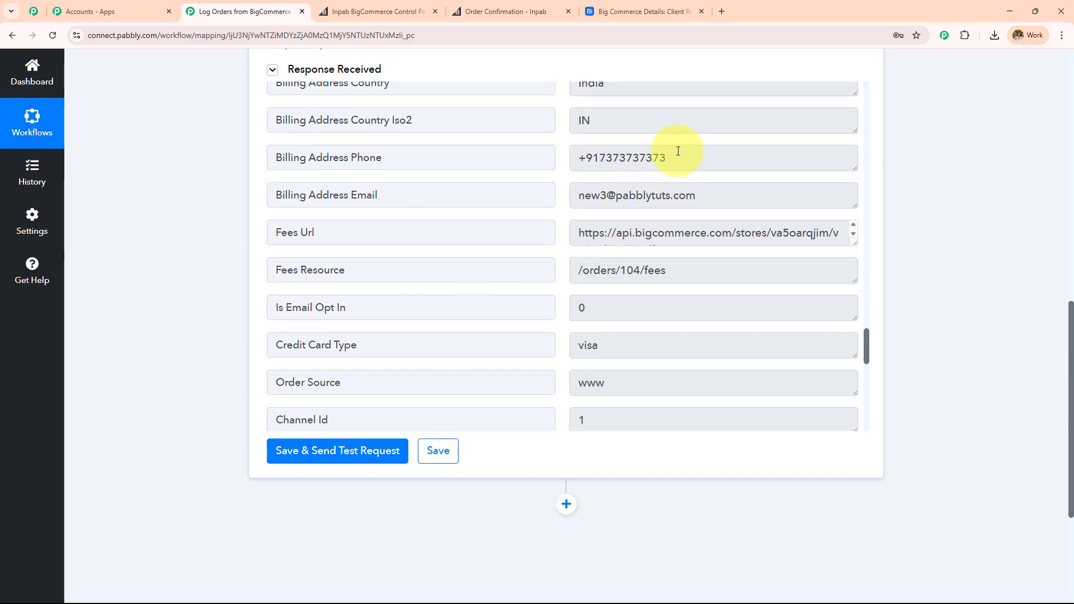
click(679, 155)
key(Tab)
scroll(489, 287, down, 10)
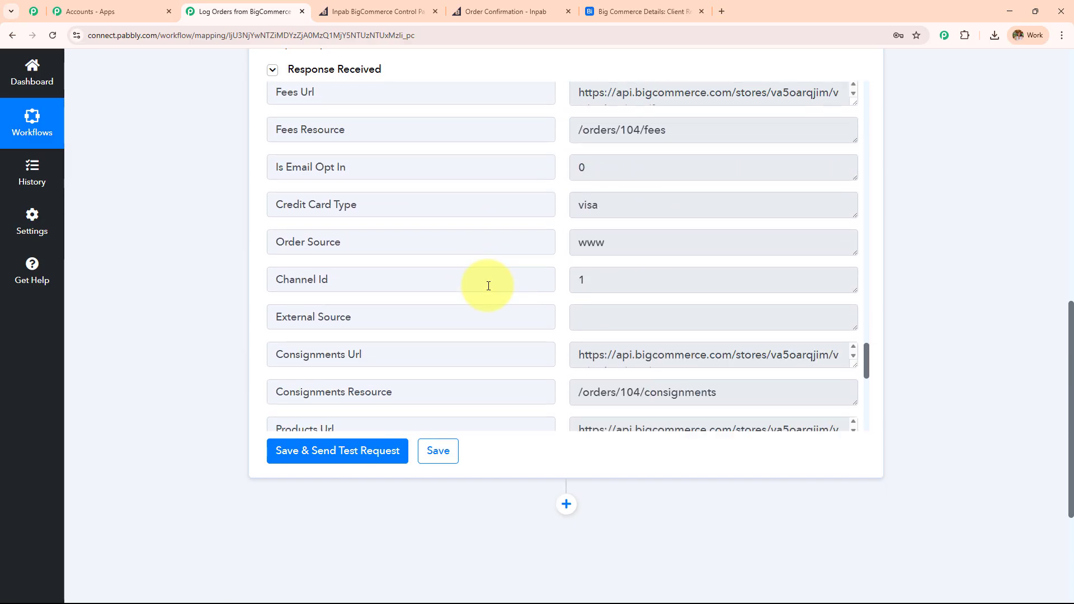
Review the mapped Order Id field of the Get Order By Id action alongside the response fields below it.
scroll(427, 294, up, 12)
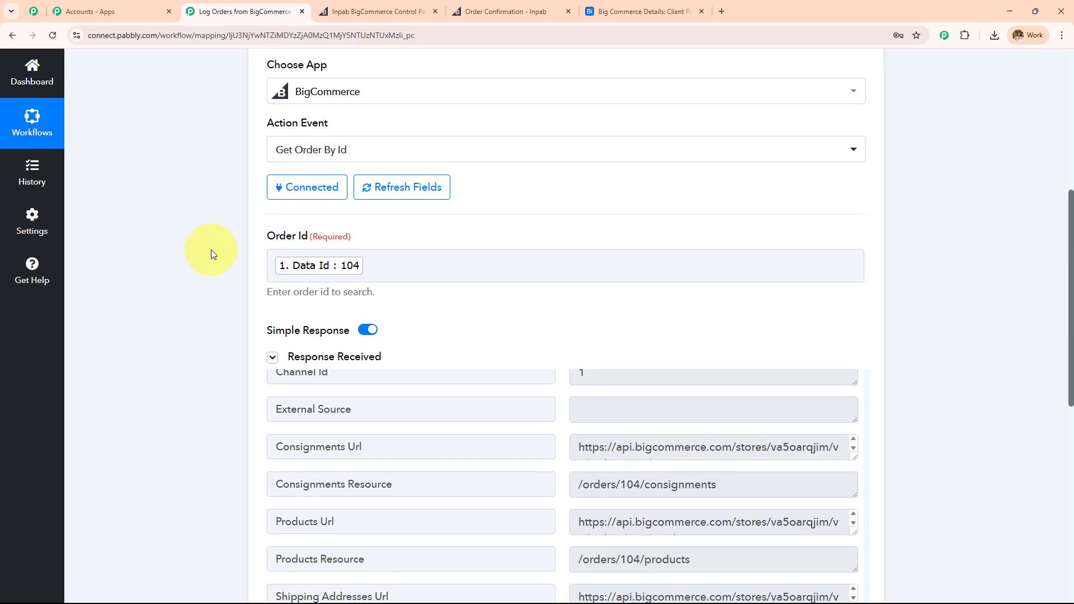
scroll(216, 257, down, 2)
drag(266, 284, 394, 289)
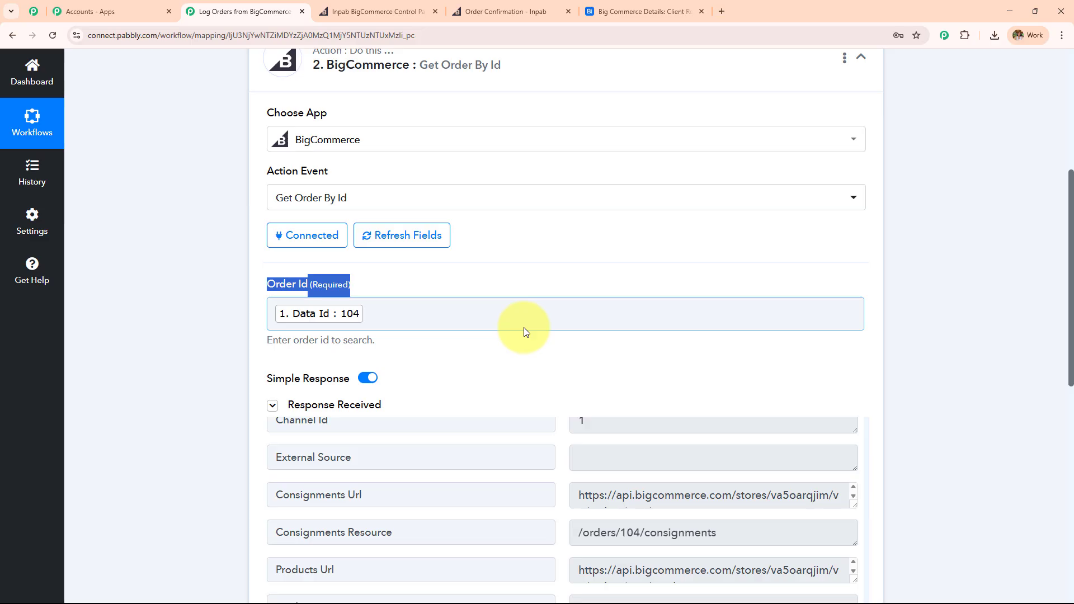
scroll(521, 331, down, 2)
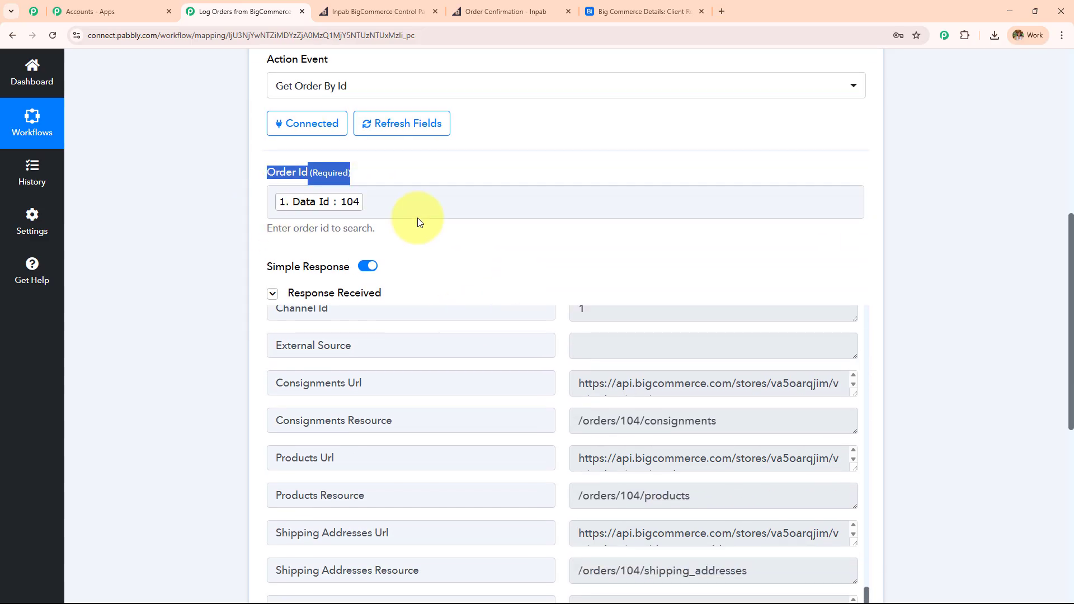
scroll(525, 284, down, 3)
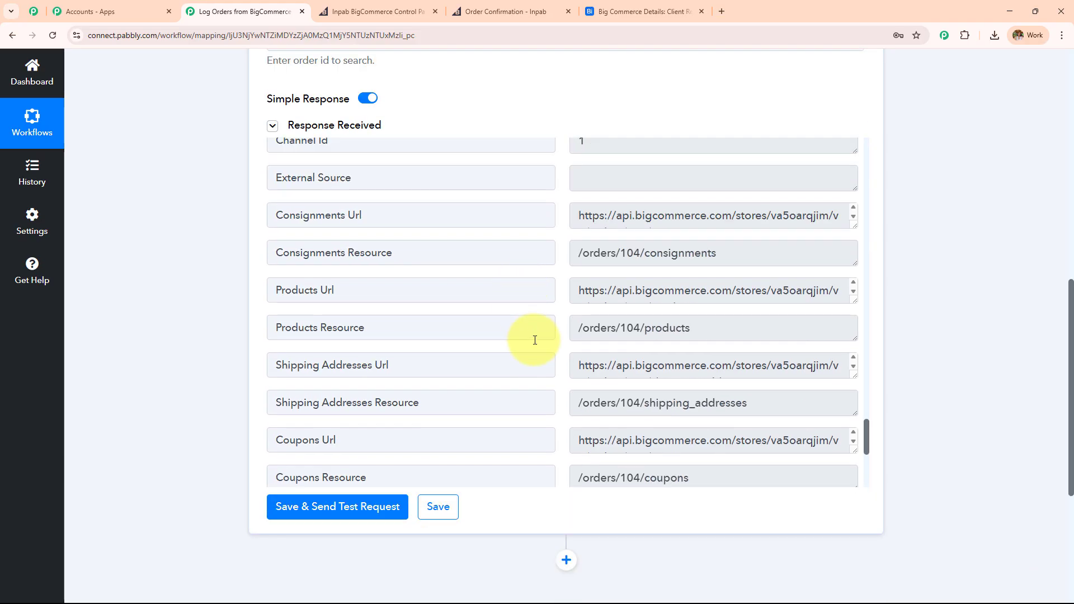
scroll(535, 340, up, 15)
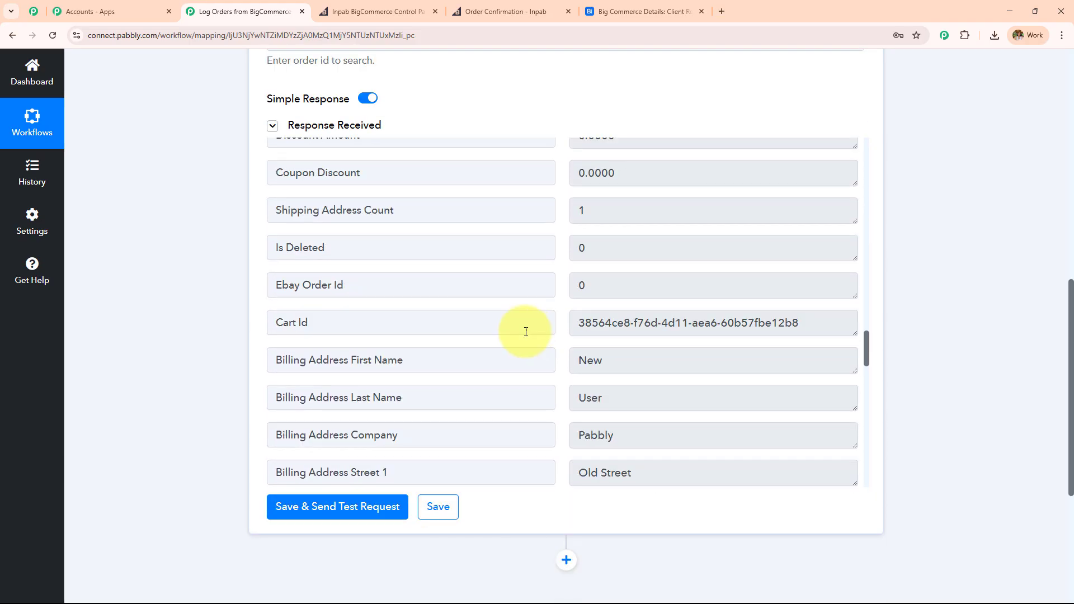
scroll(179, 250, up, 1)
scroll(179, 250, up, 6)
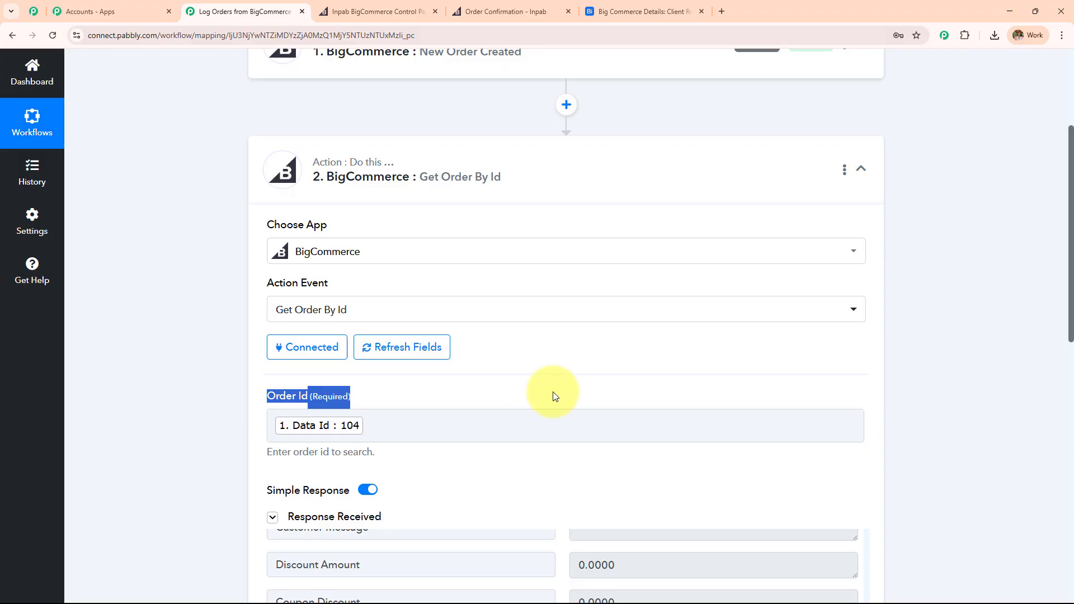
scroll(737, 323, down, 1)
scroll(736, 323, down, 3)
scroll(707, 372, down, 2)
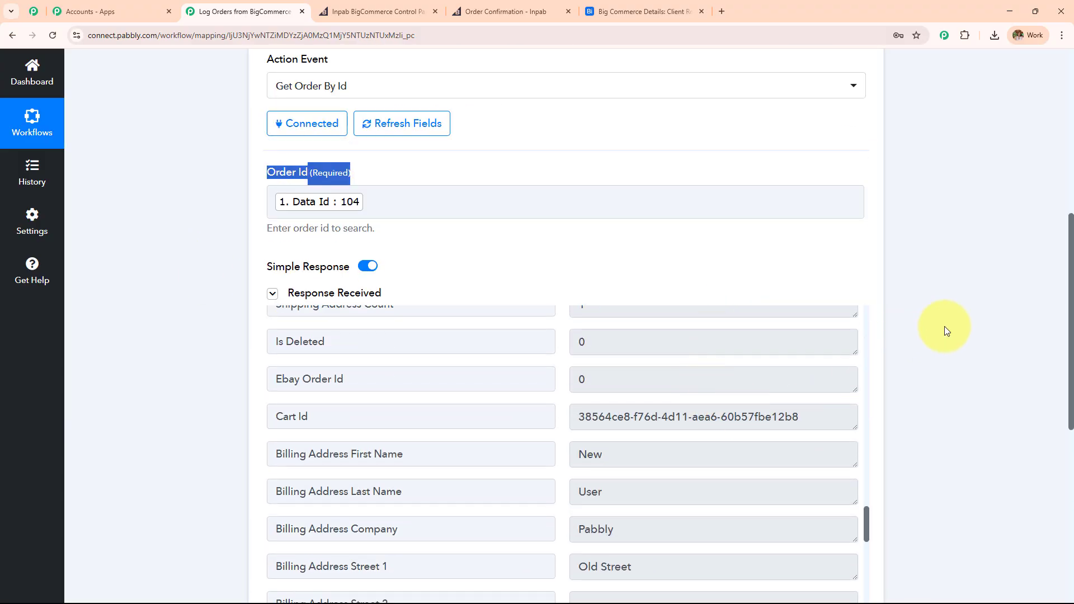
Look through the order response again from the Id field down to the fields after the billing address.
scroll(952, 325, down, 4)
scroll(537, 333, up, 1)
scroll(544, 328, down, 15)
scroll(545, 327, up, 5)
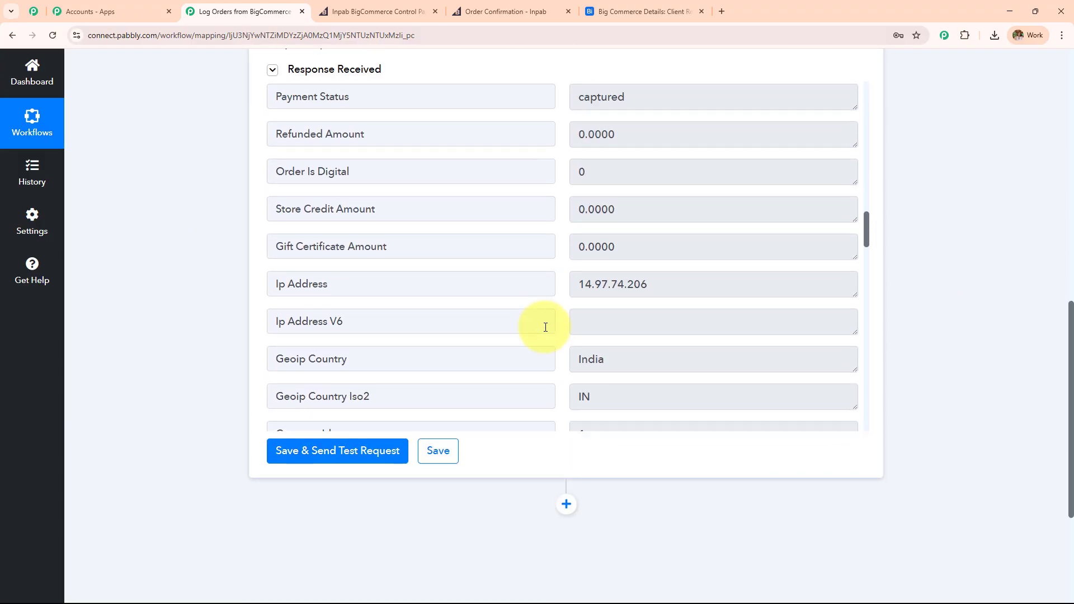
scroll(545, 327, up, 10)
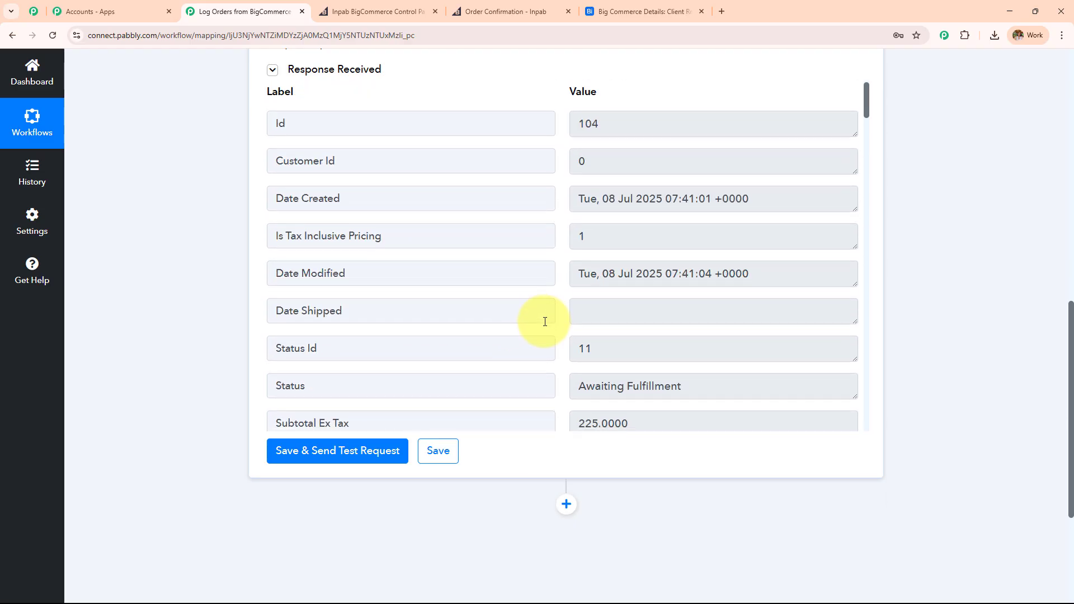
scroll(545, 322, down, 9)
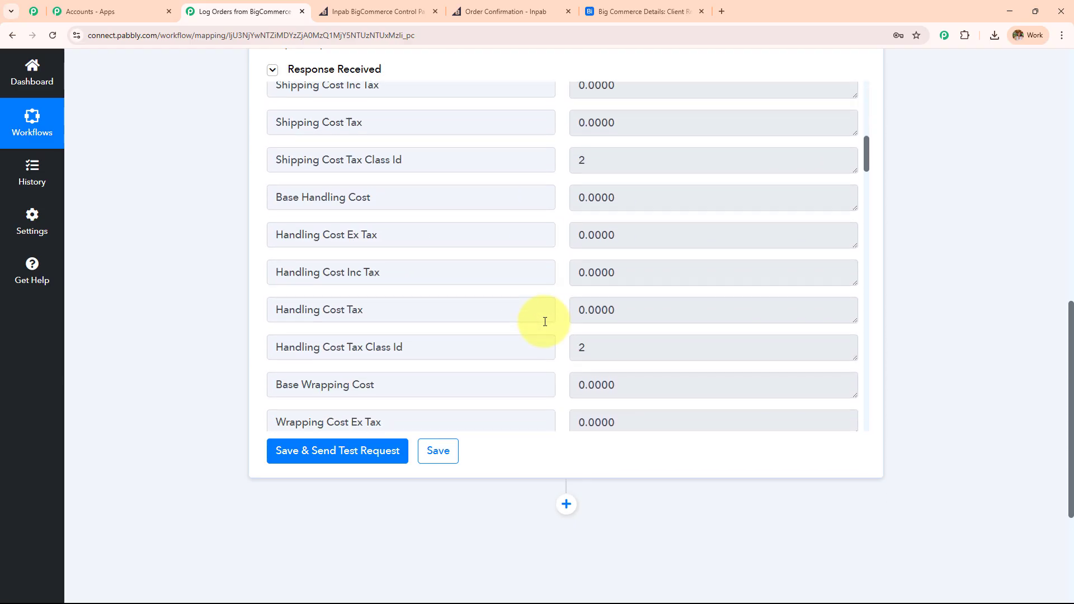
scroll(545, 321, down, 15)
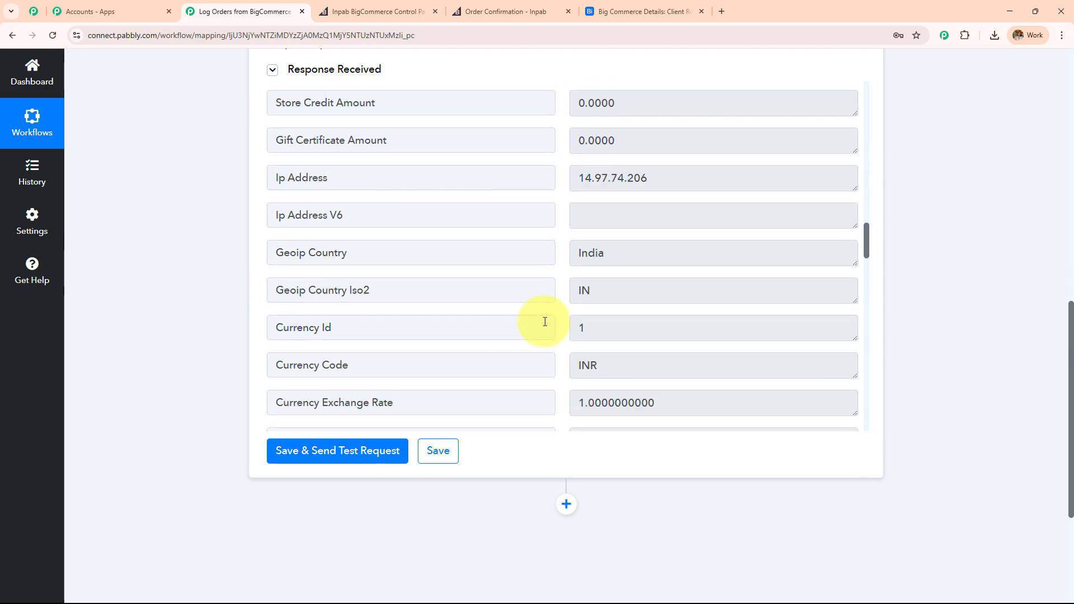
scroll(545, 322, down, 15)
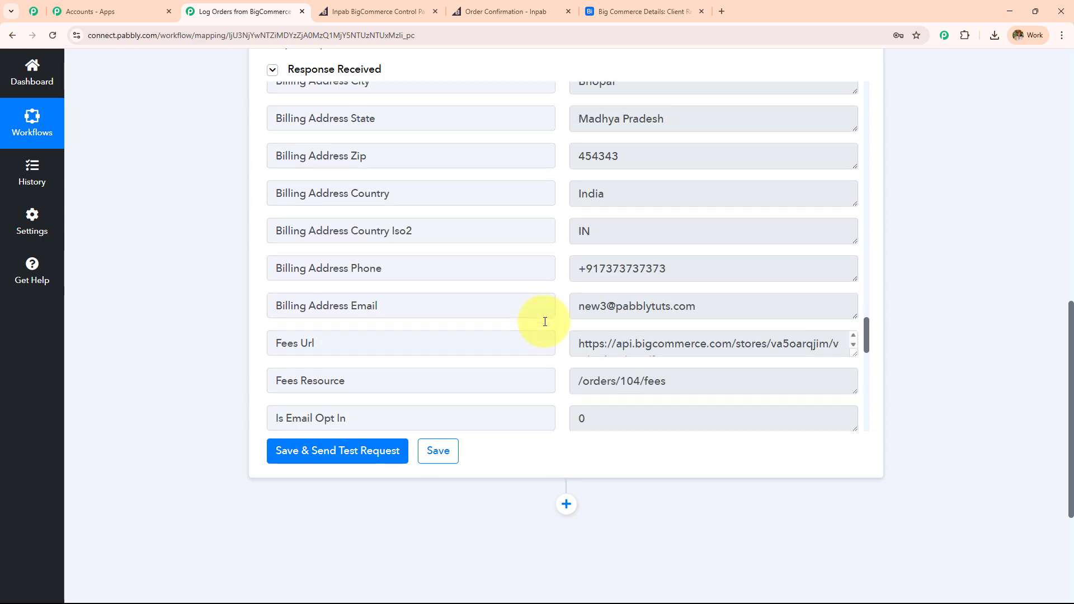
scroll(545, 322, down, 6)
Check the purchased product's name on the order confirmation page and look for product details in the workflow's order response.
click(507, 11)
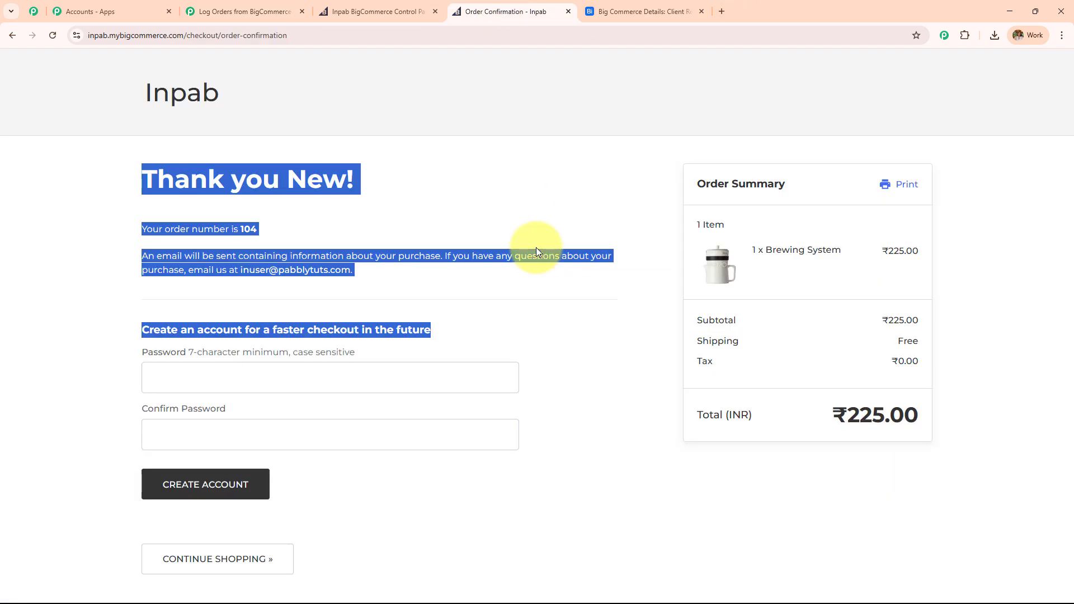
drag(765, 250, 842, 250)
click(280, 12)
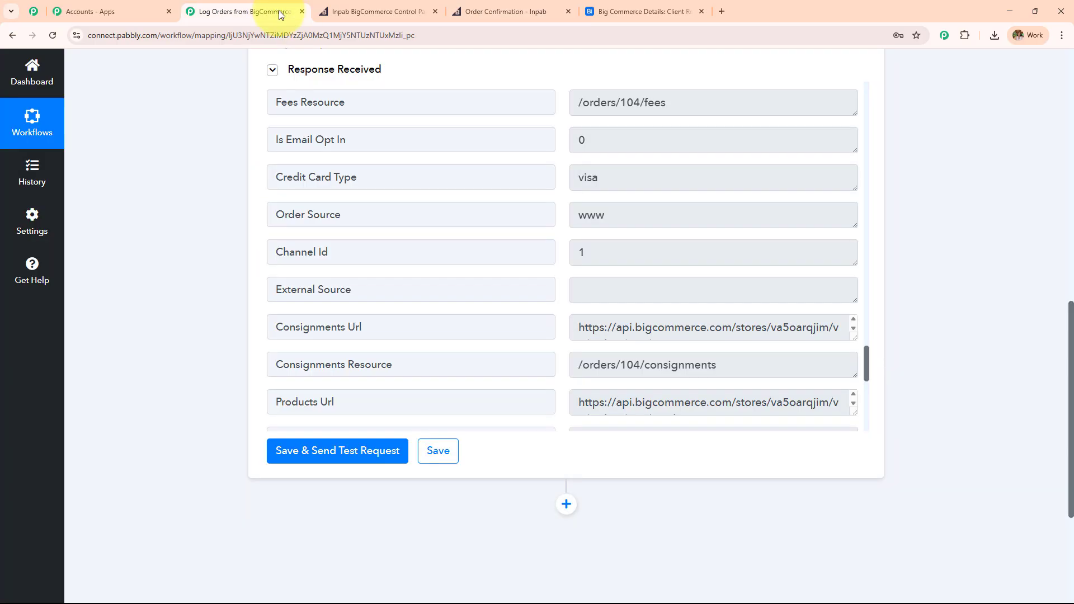
scroll(690, 284, down, 9)
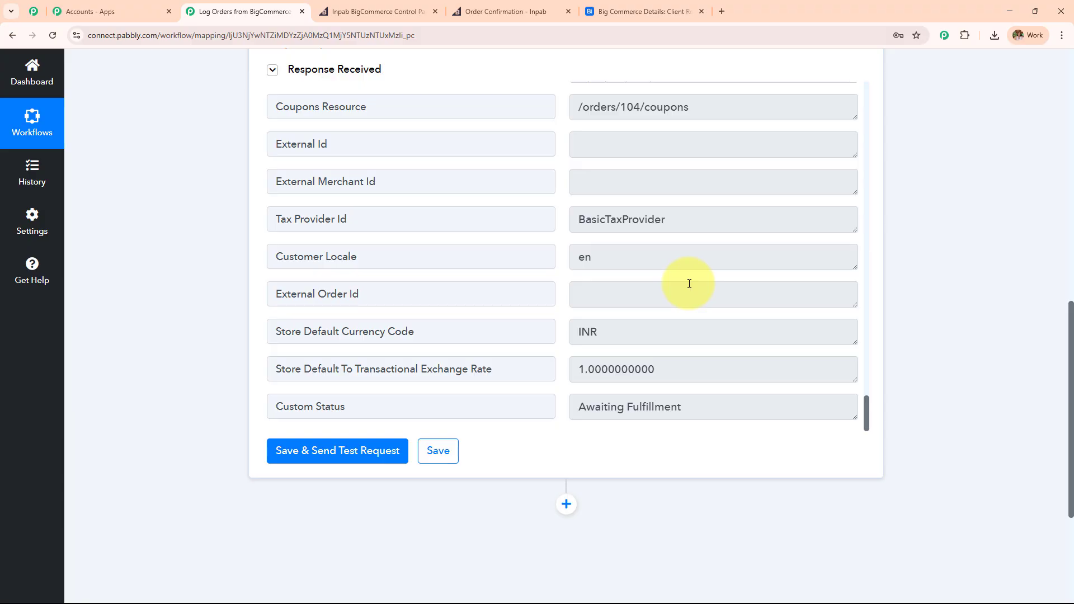
scroll(689, 284, up, 8)
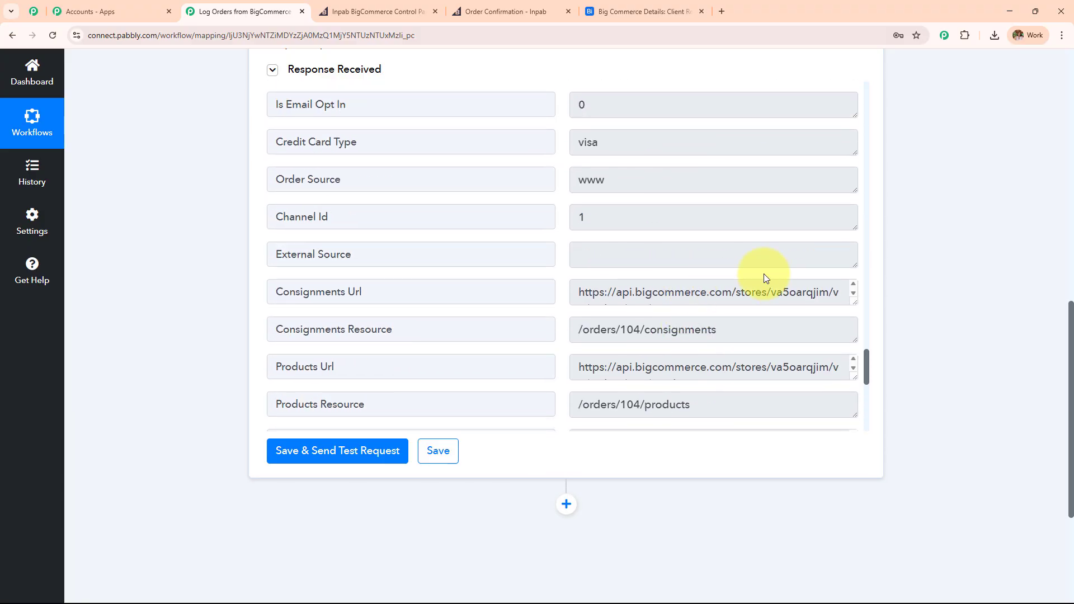
scroll(973, 256, down, 4)
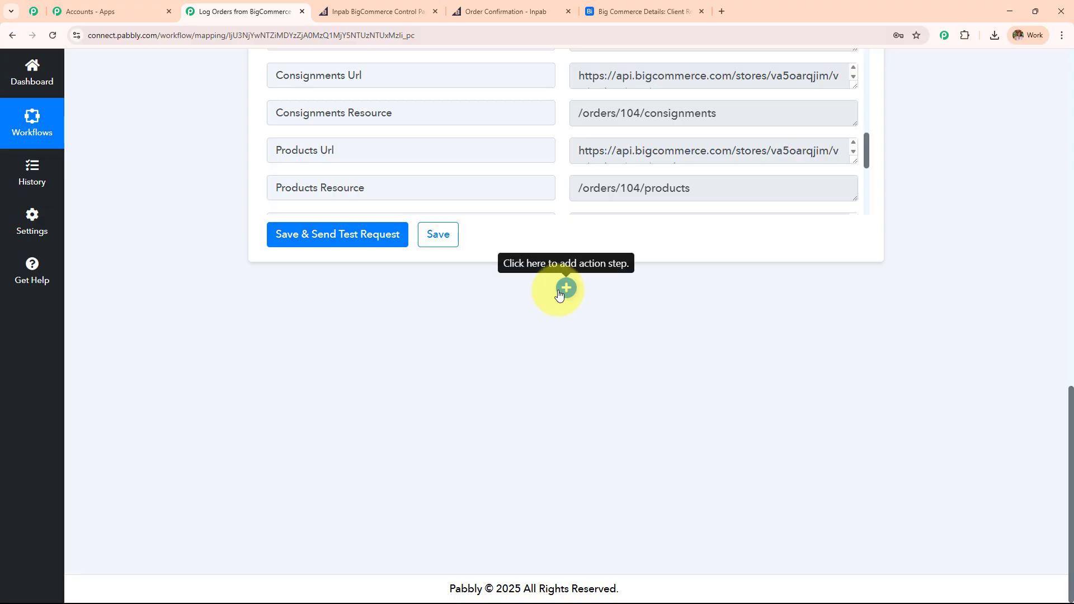
Add a BigCommerce action after Get Order By Id with the event Get Product by Order Id and connect it to the BigCommerce account.
click(566, 288)
click(486, 284)
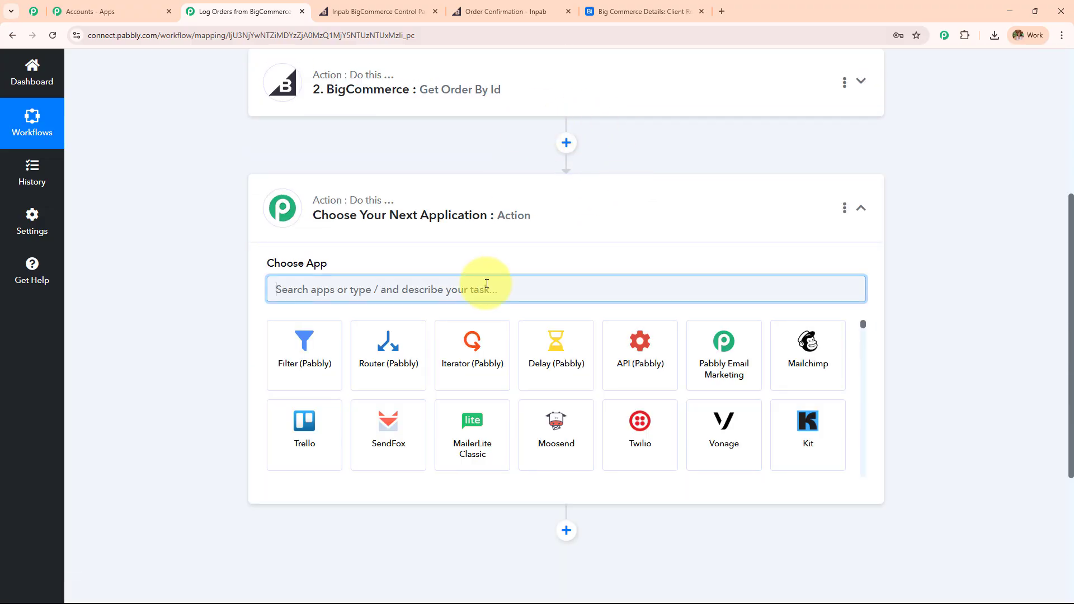
text(Big)
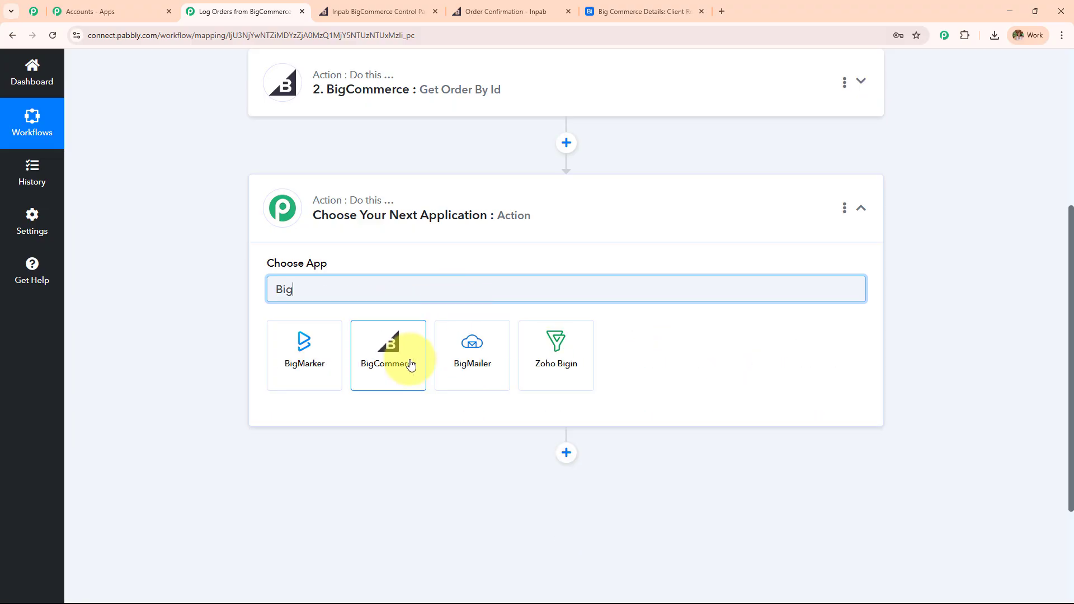
click(390, 356)
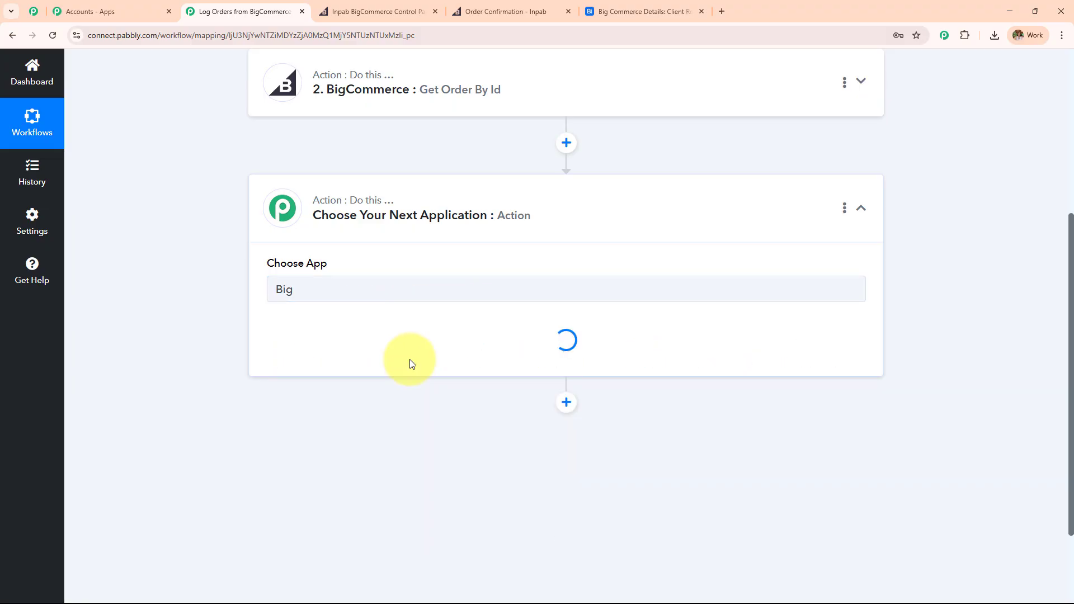
click(414, 358)
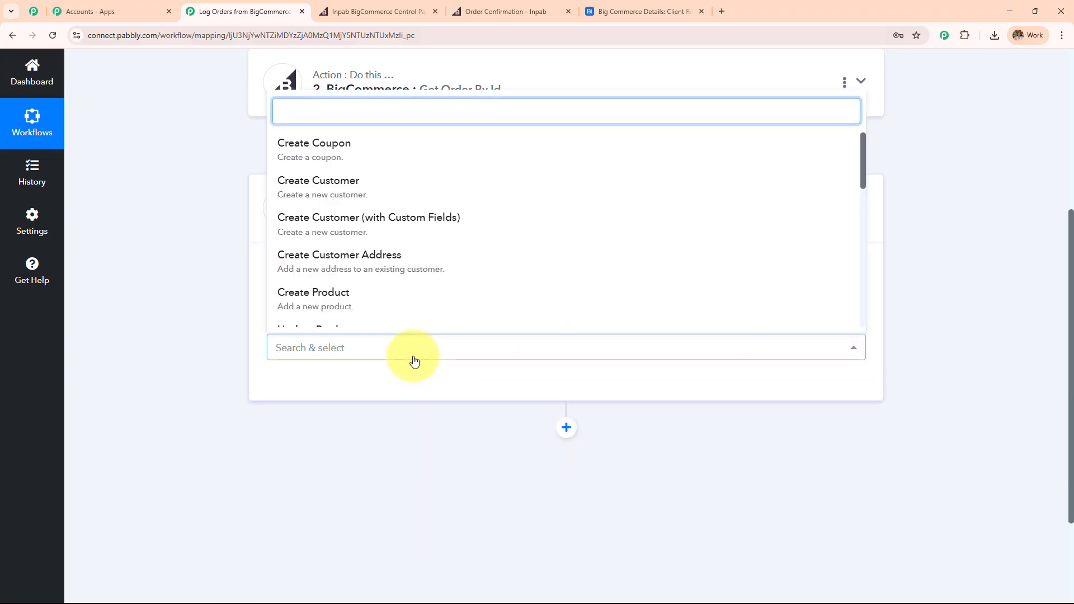
text(ord)
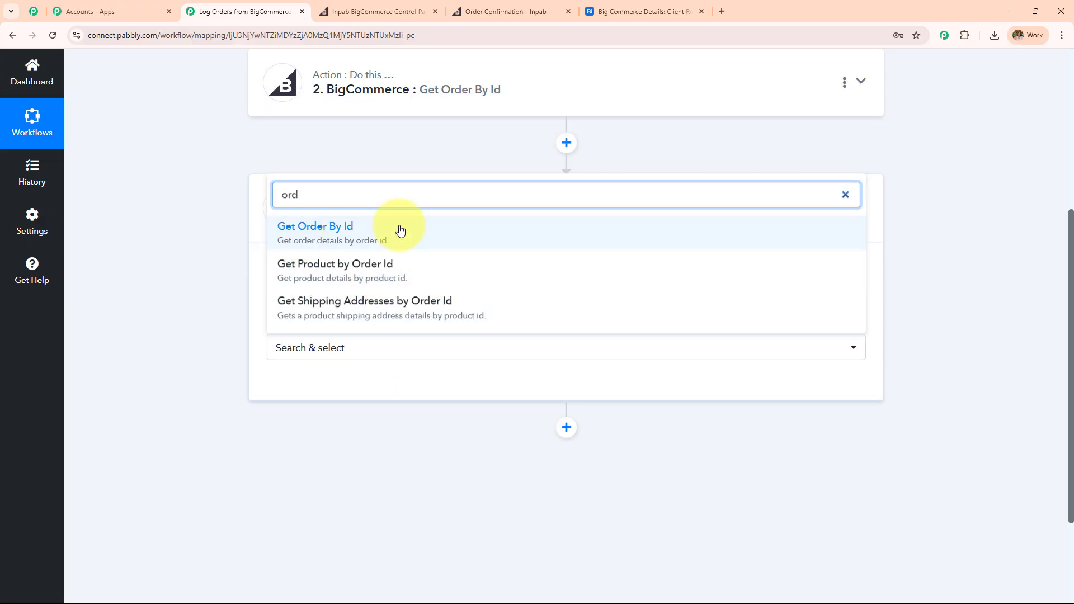
click(435, 268)
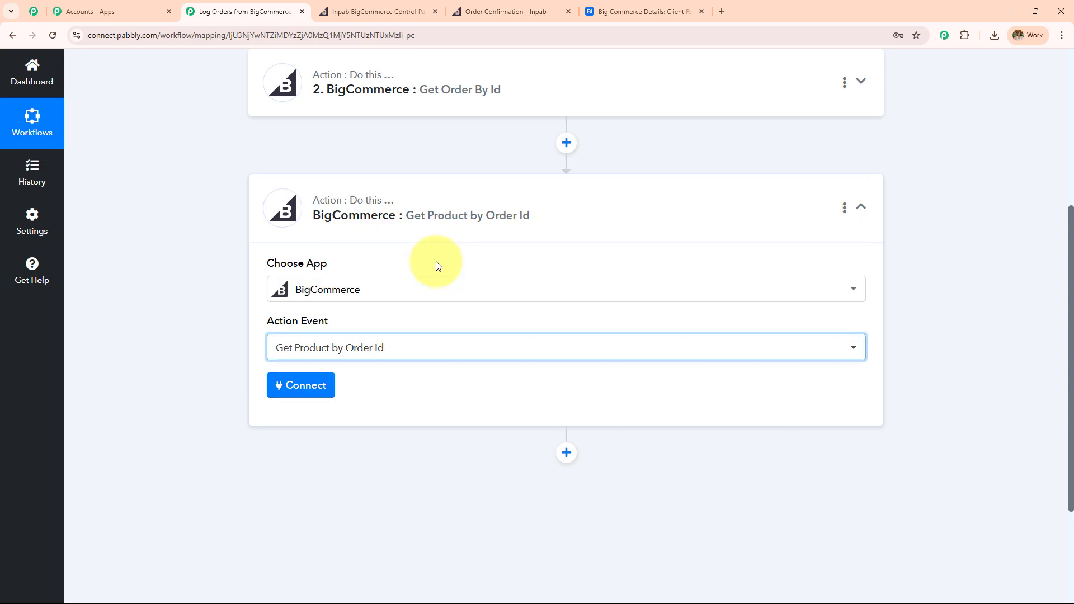
click(318, 386)
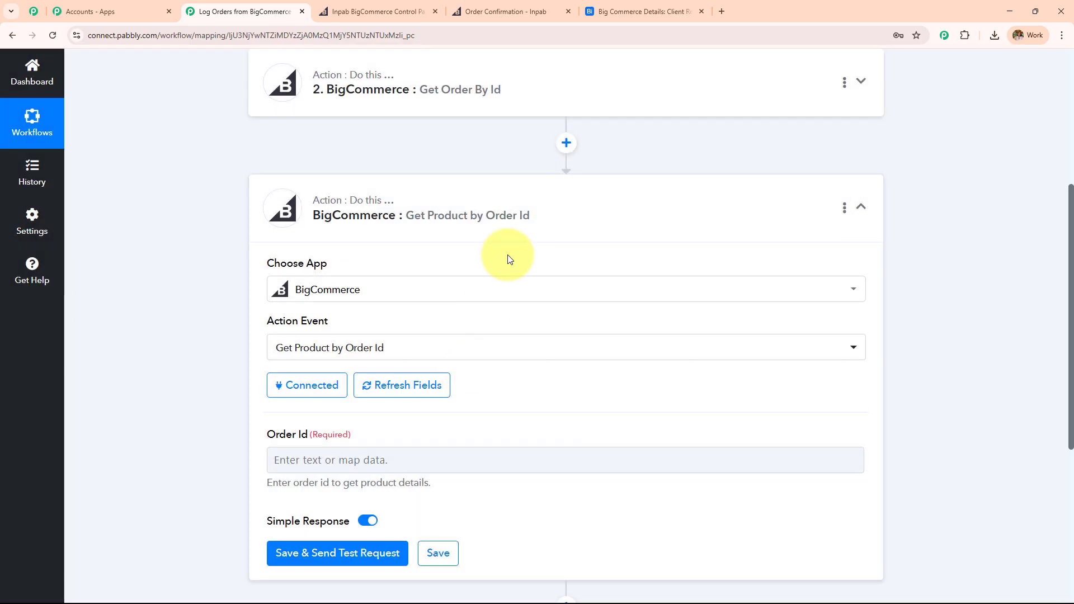
Map the Order Id field to the Id from the Get Order By Id step, then save and send a test request.
scroll(486, 254, down, 3)
drag(263, 211, 377, 206)
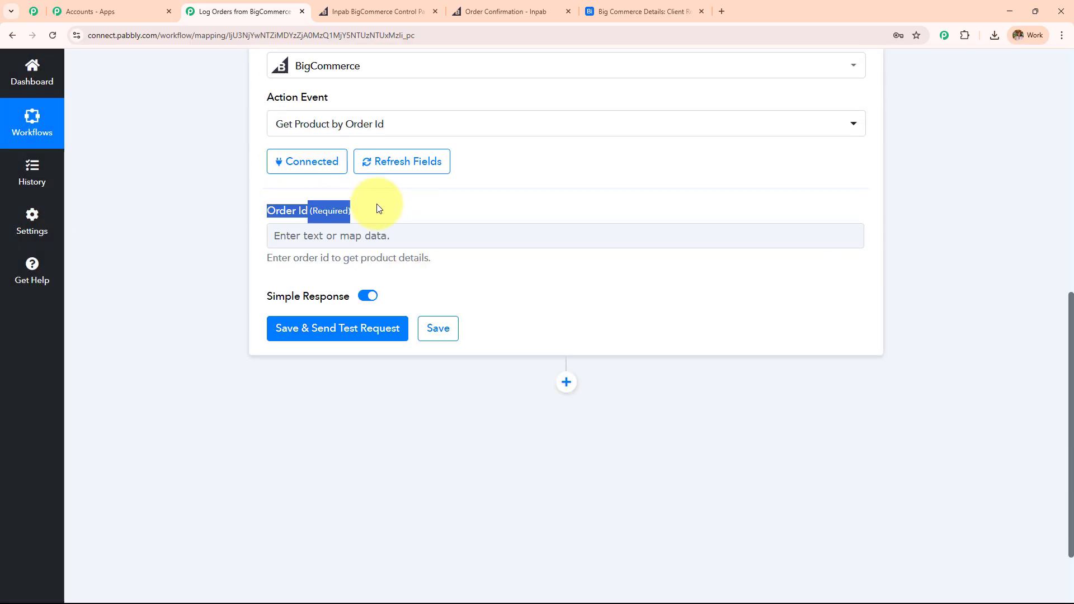
click(382, 232)
click(403, 404)
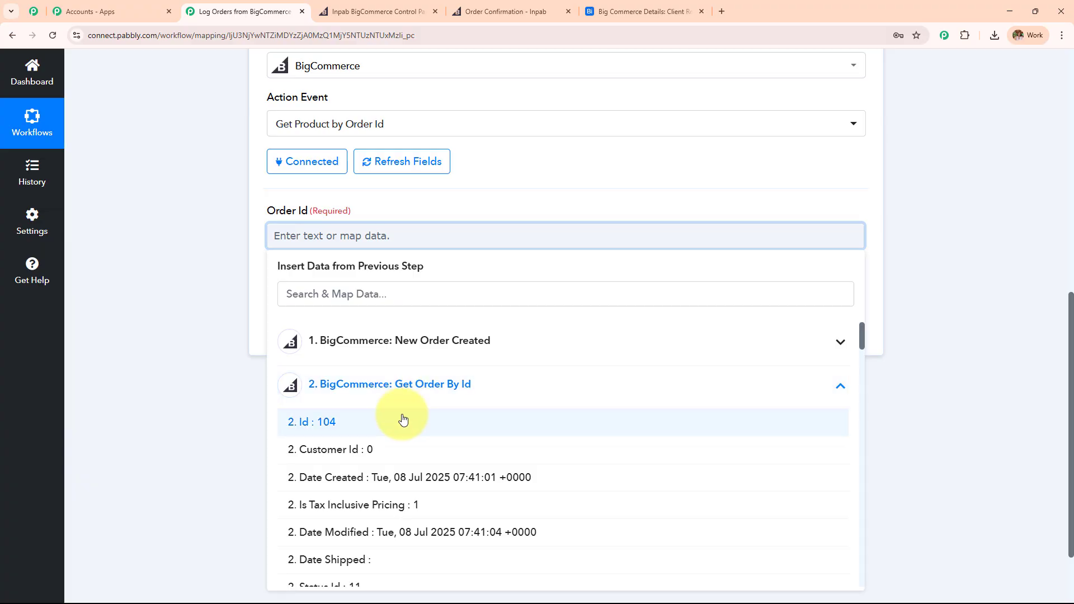
click(403, 421)
click(190, 299)
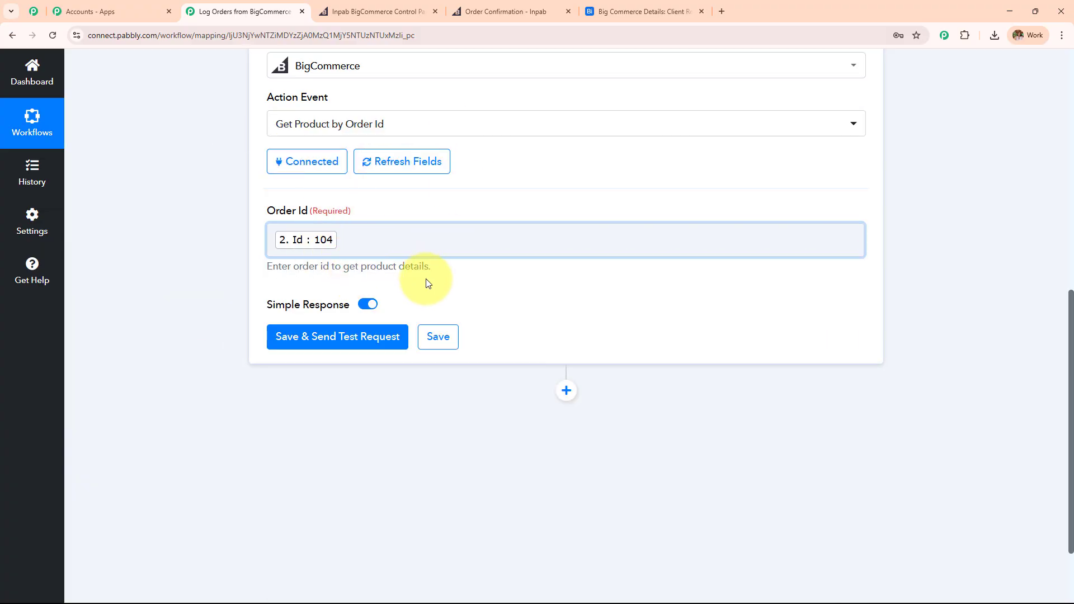
click(321, 344)
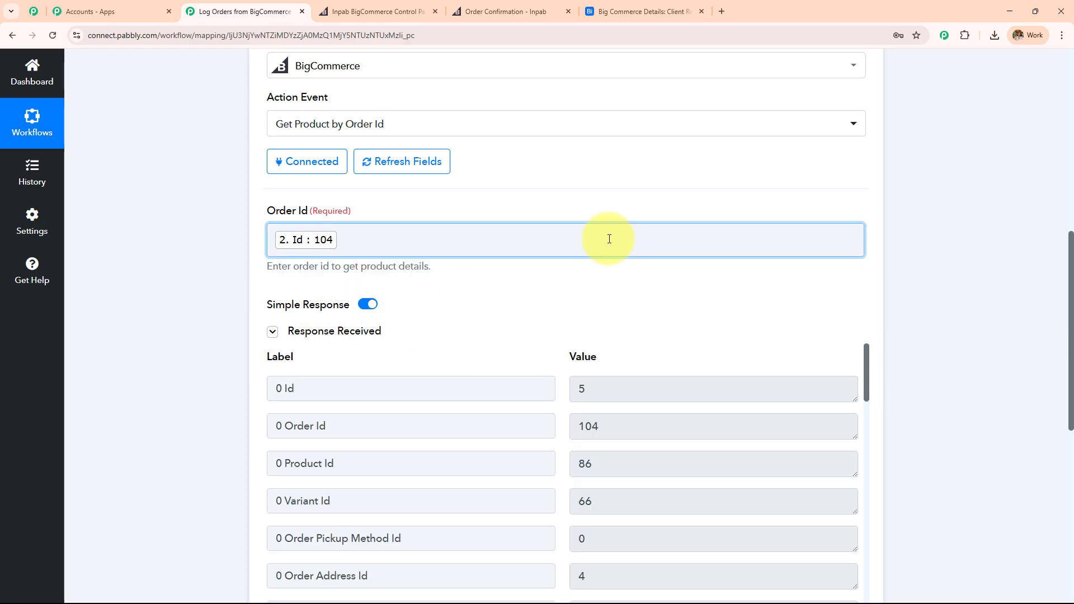
Examine the product response's name, price, quantity and remaining fields, then collapse the Get Product by Order Id step.
scroll(612, 238, down, 2)
scroll(600, 312, down, 3)
scroll(591, 323, down, 1)
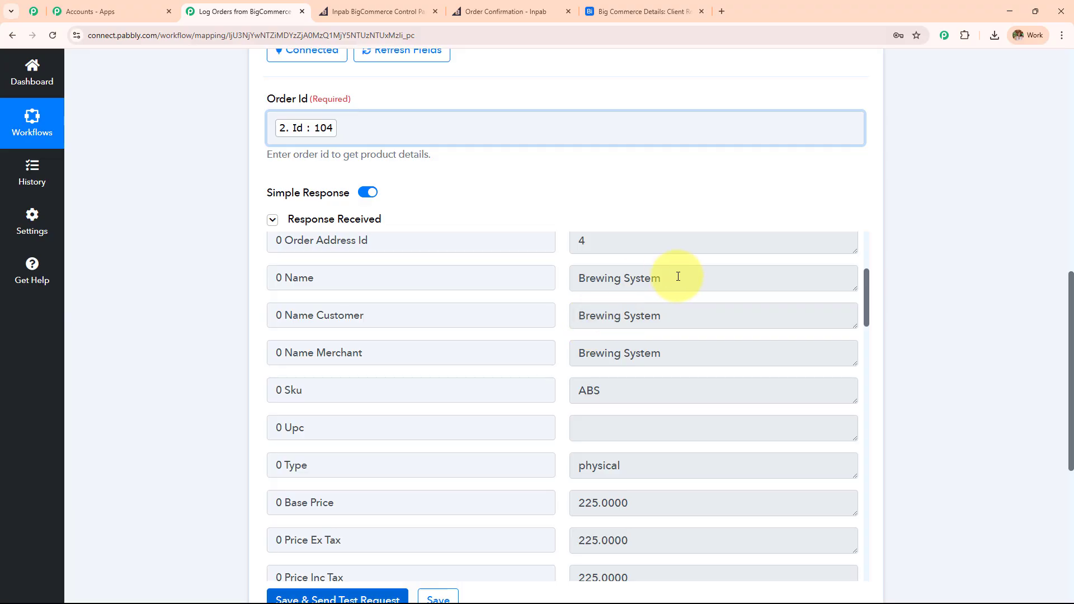
drag(678, 276, 544, 295)
drag(716, 316, 417, 336)
scroll(645, 348, down, 2)
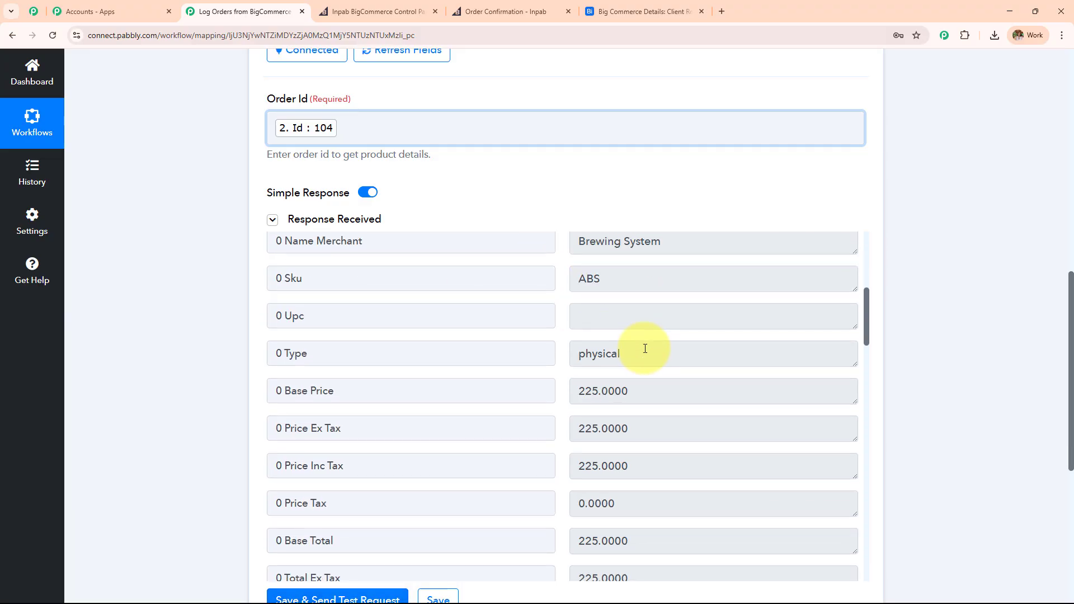
scroll(935, 295, down, 3)
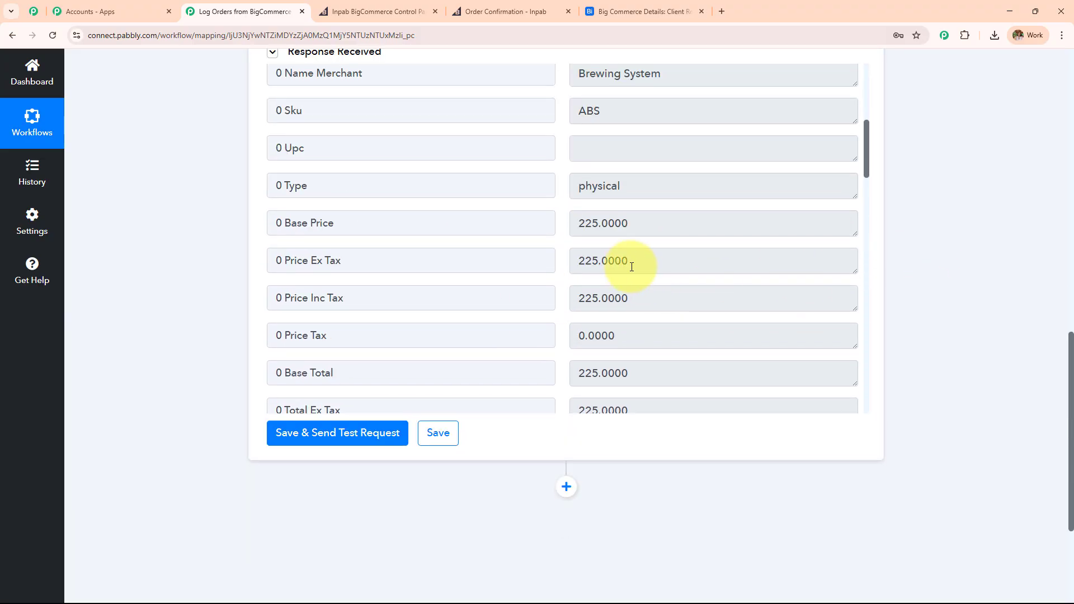
drag(624, 260, 516, 268)
scroll(660, 295, down, 10)
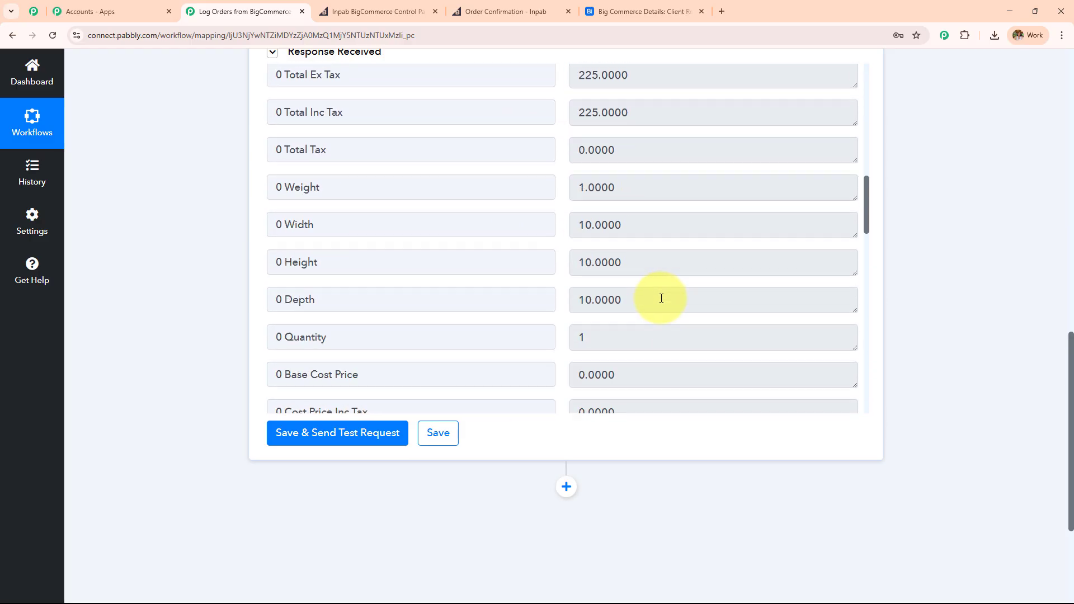
scroll(650, 313, down, 20)
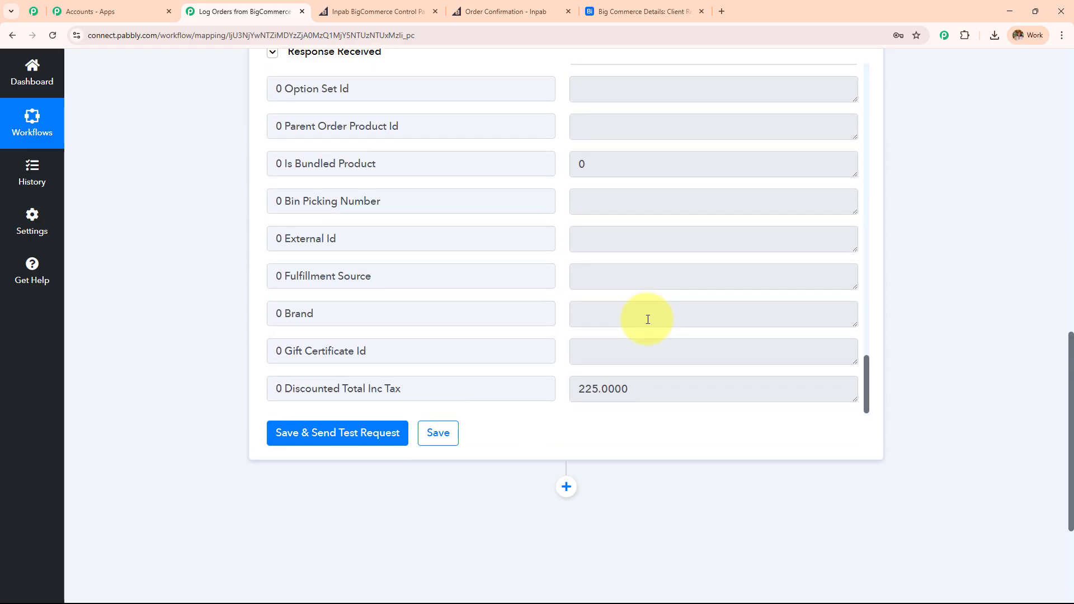
scroll(619, 317, up, 2)
scroll(187, 295, up, 10)
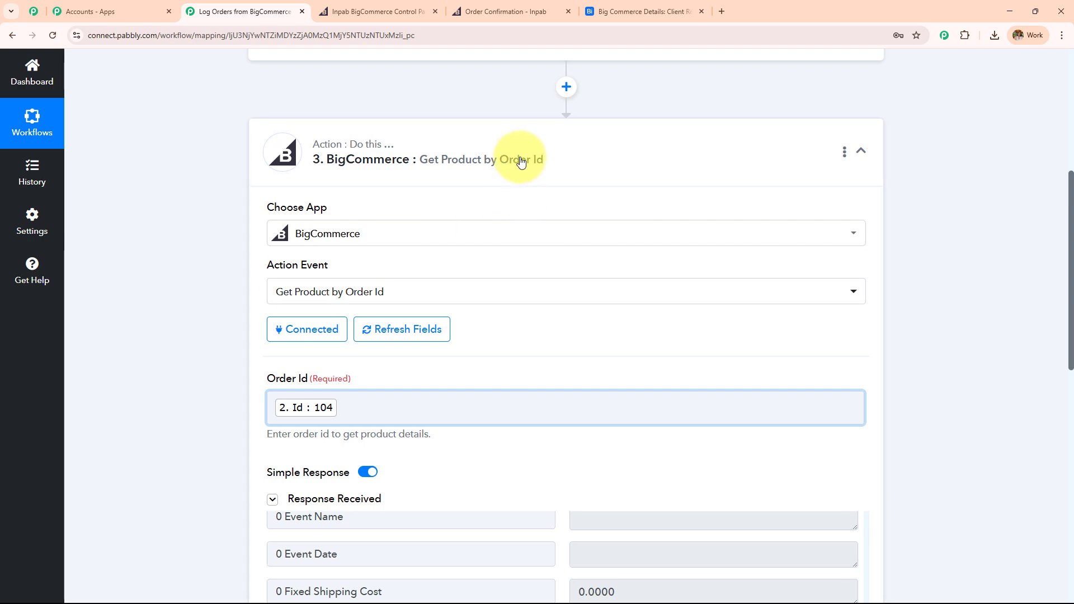
click(518, 162)
Add an Airtable action after Get Product by Order Id with the event Create Record.
scroll(481, 313, down, 4)
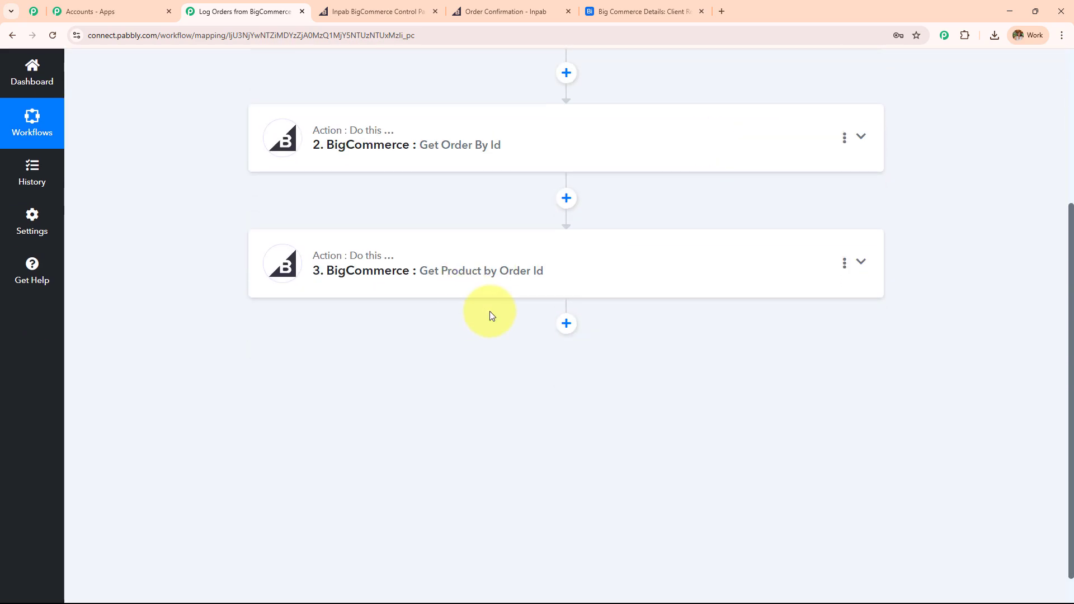
click(567, 325)
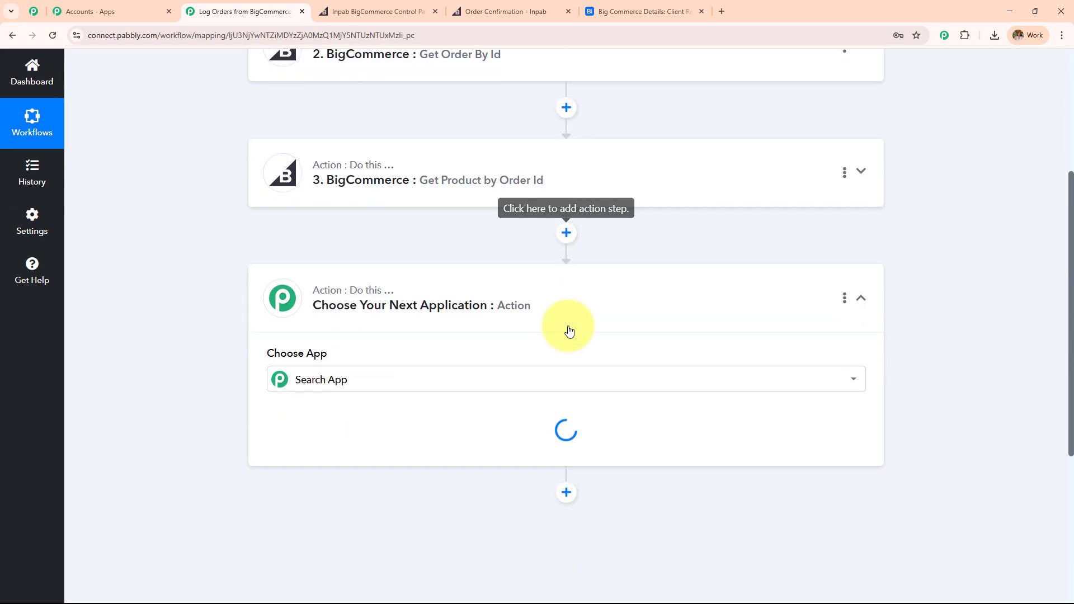
text(A)
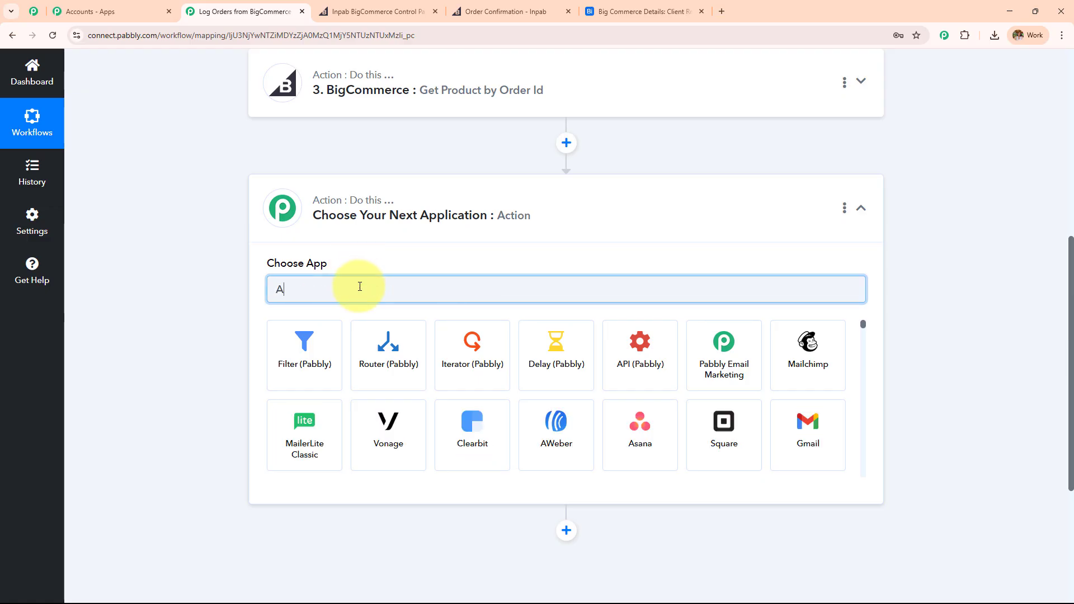
text(irt)
click(305, 358)
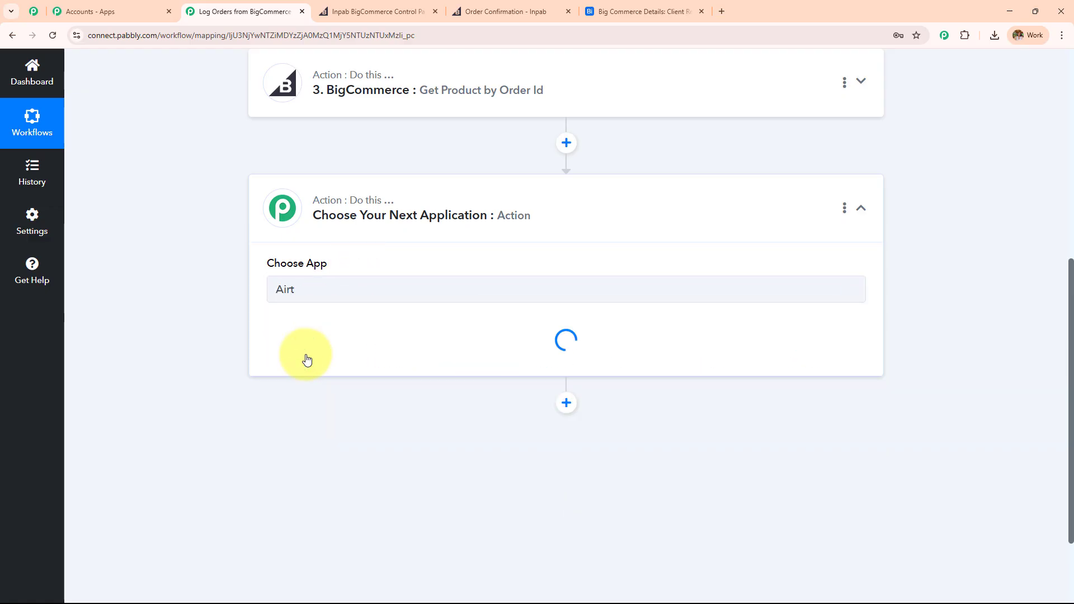
click(341, 355)
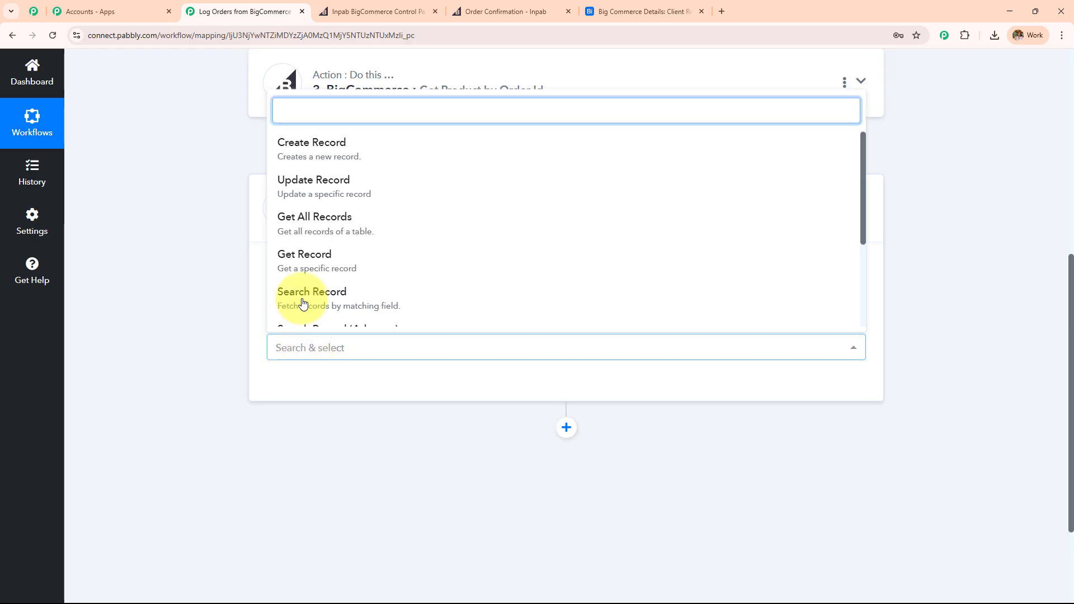
click(308, 148)
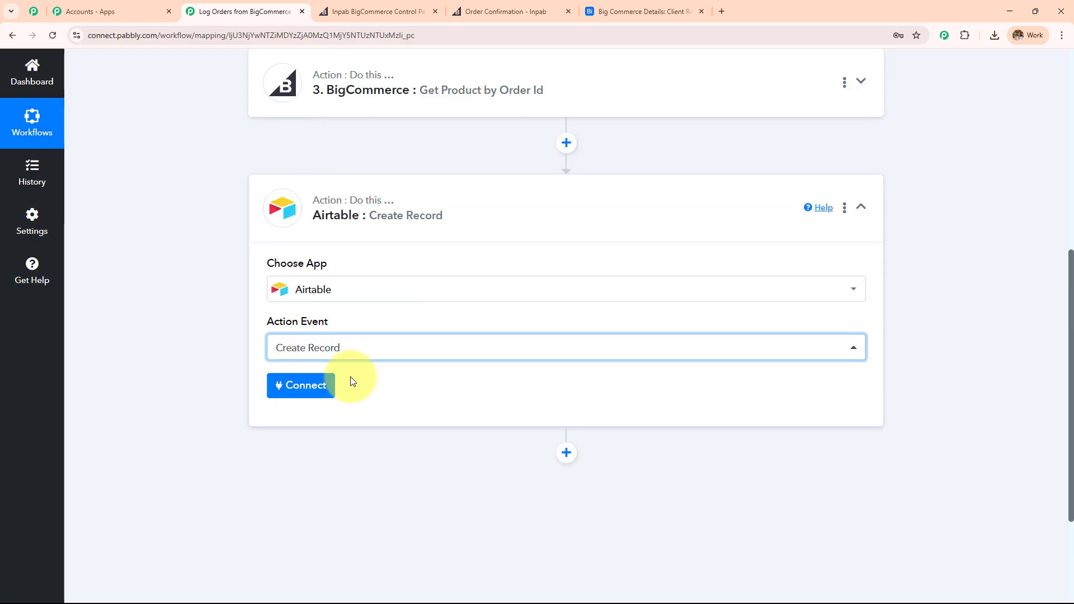
Create a new Airtable connection for the action and grant Pabbly Connect access to all resources.
click(320, 397)
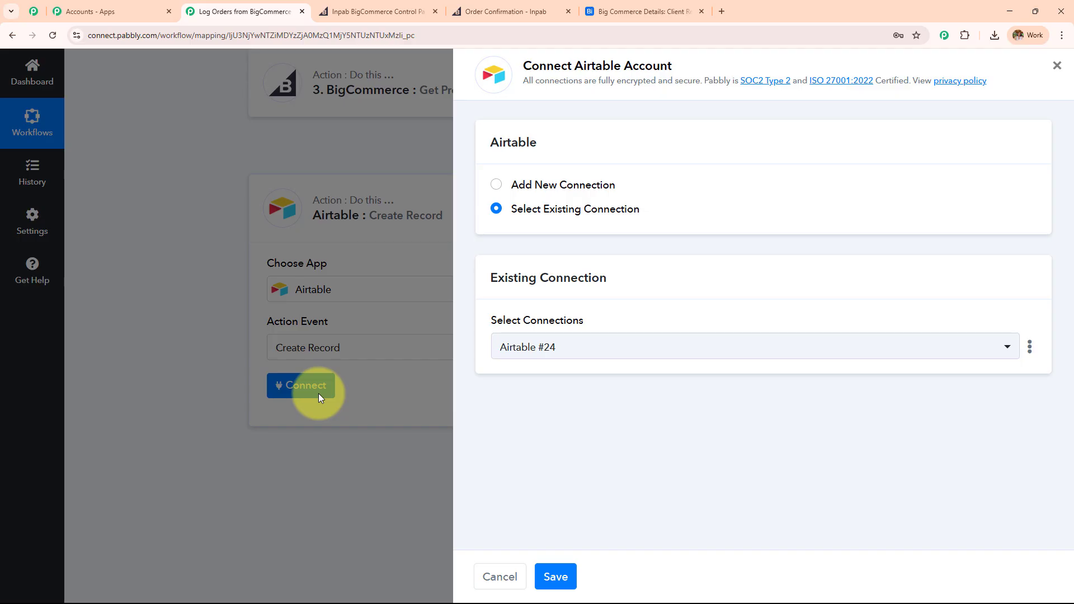
click(496, 184)
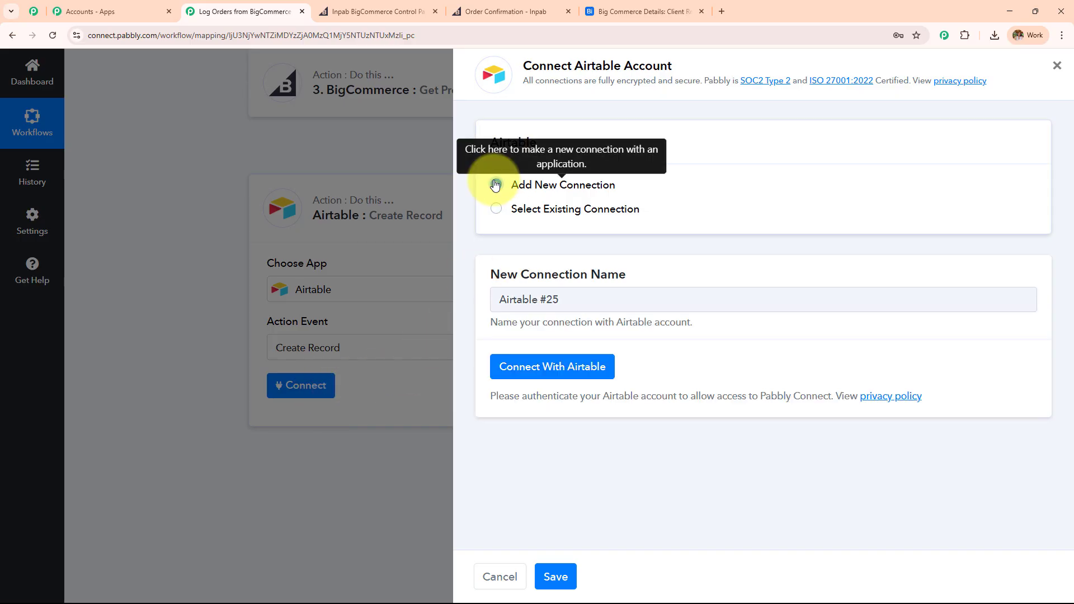
click(529, 367)
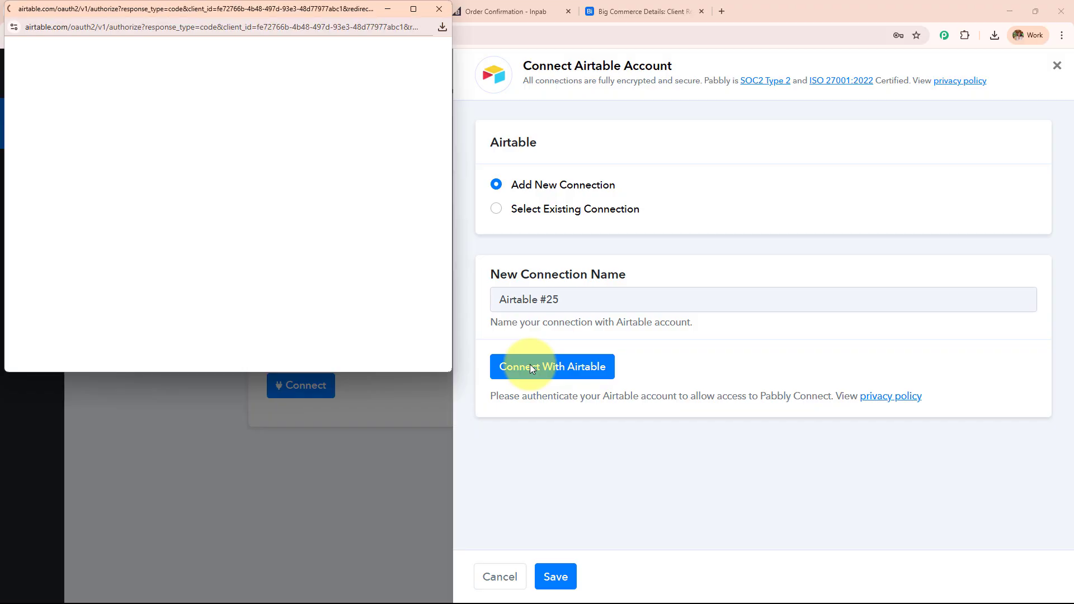
scroll(414, 292, down, 3)
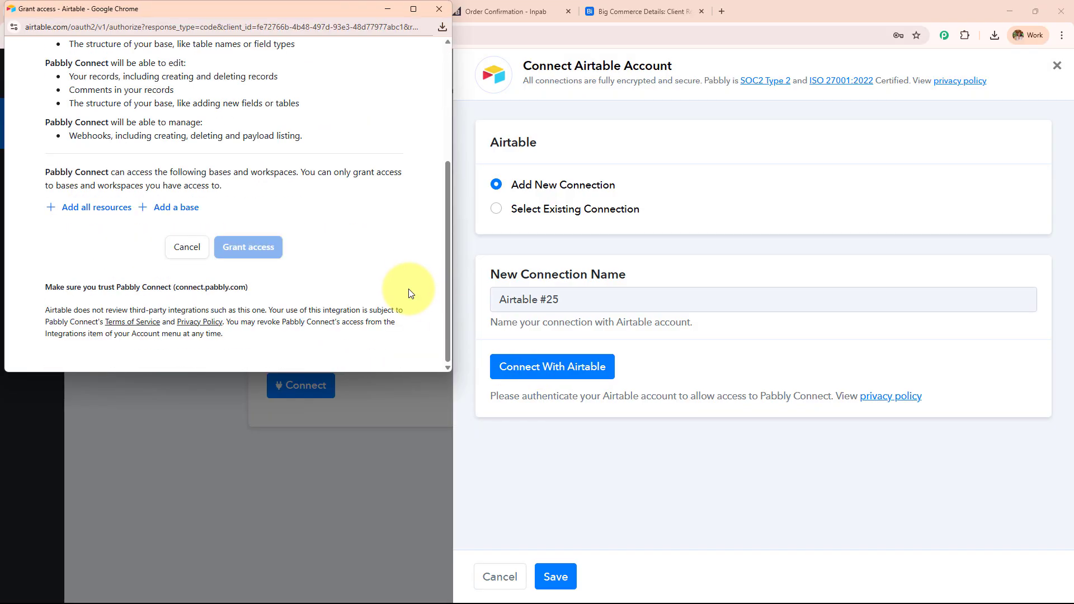
click(84, 210)
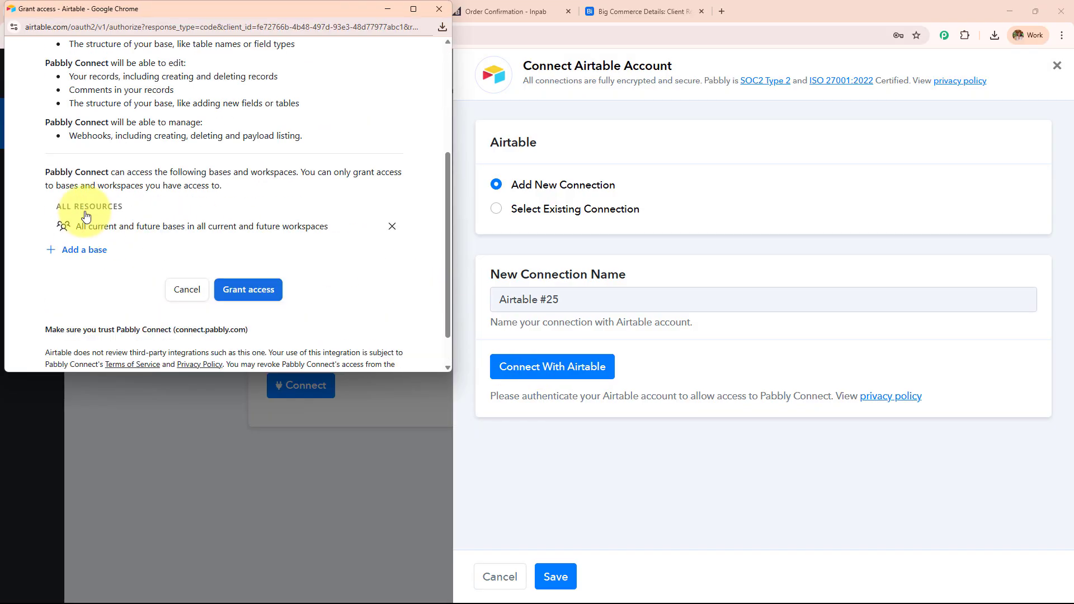
click(250, 290)
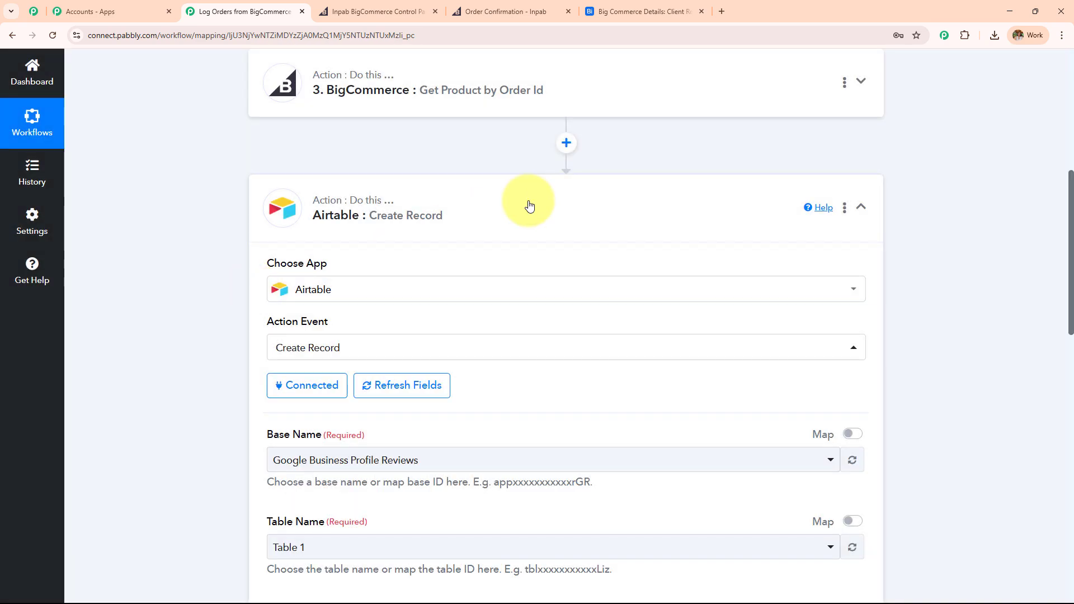
Check the target base's name in Airtable and set the Create Record action's base to Big Commerce Details.
scroll(529, 204, down, 4)
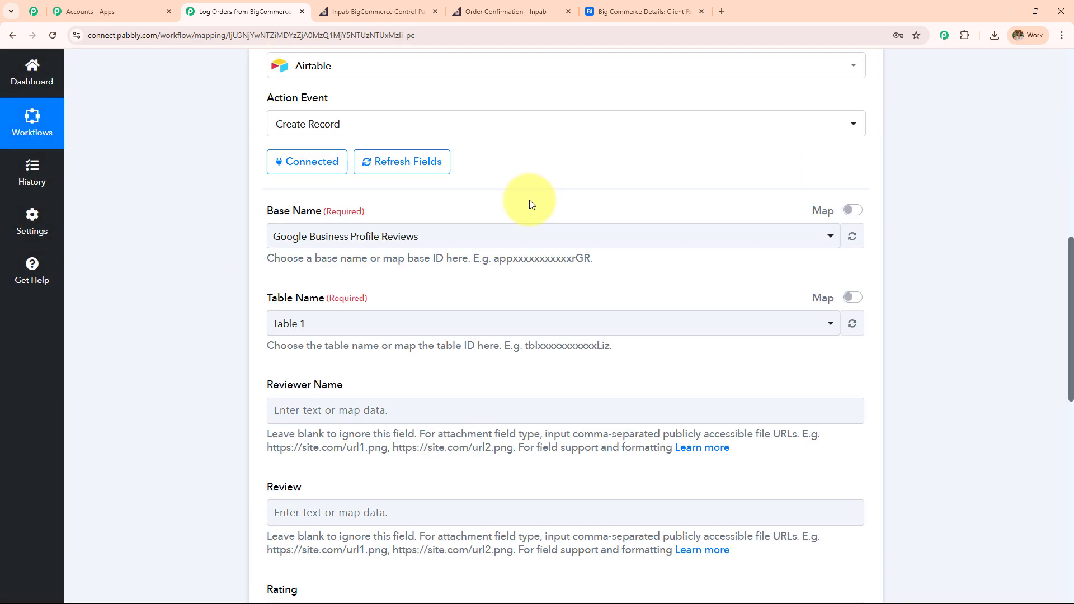
drag(263, 213, 410, 220)
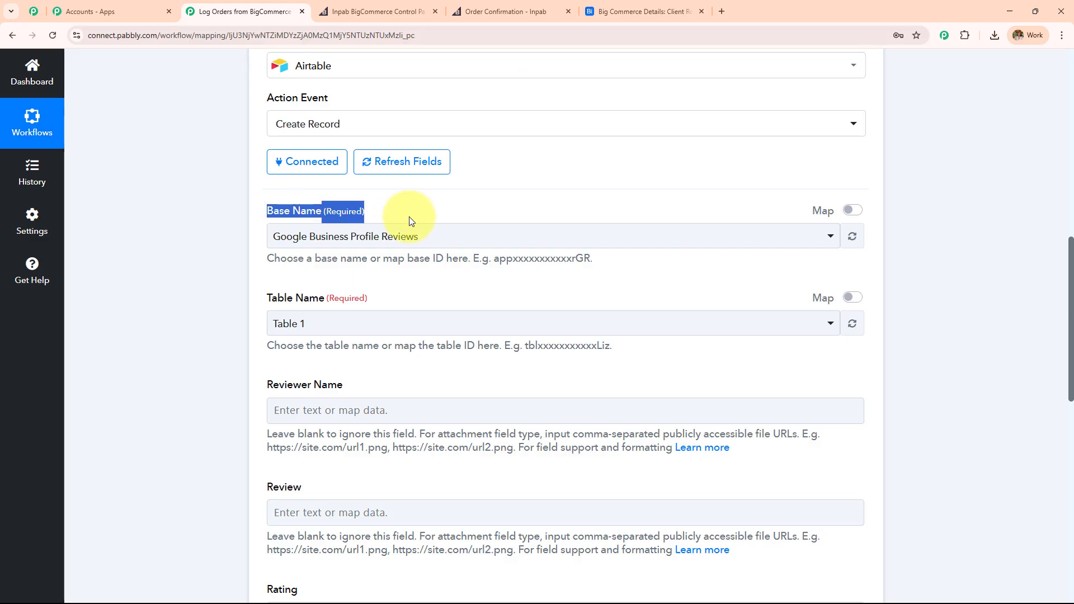
click(632, 11)
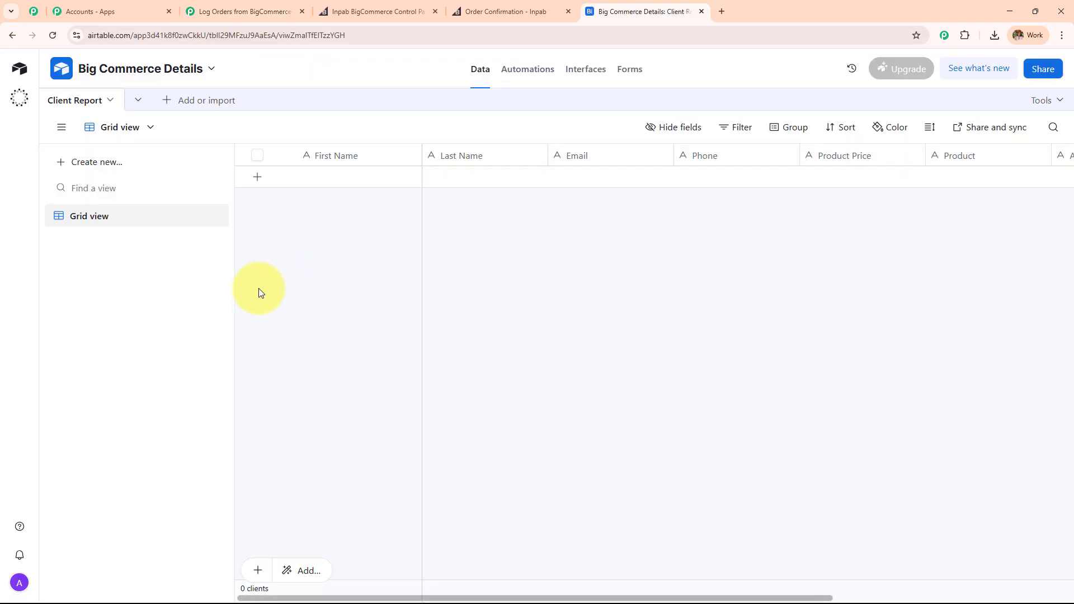
click(205, 4)
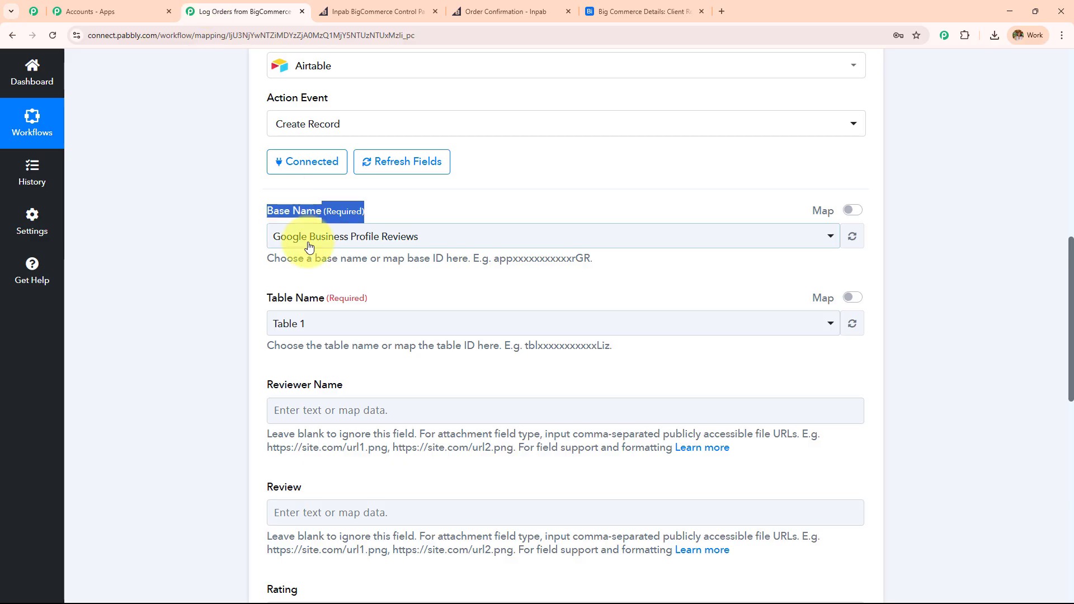
click(285, 242)
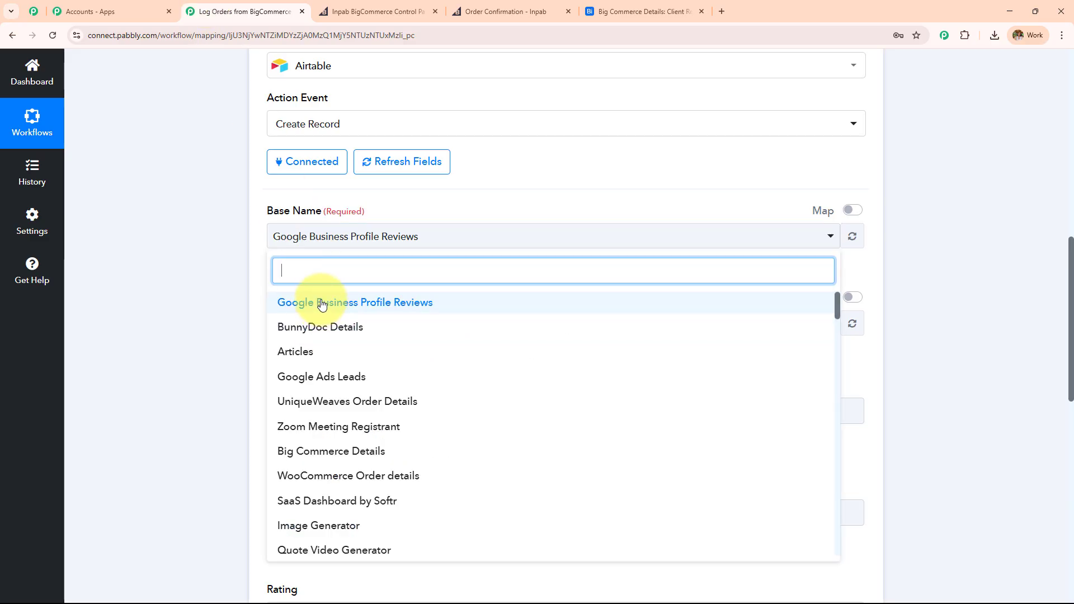
click(344, 453)
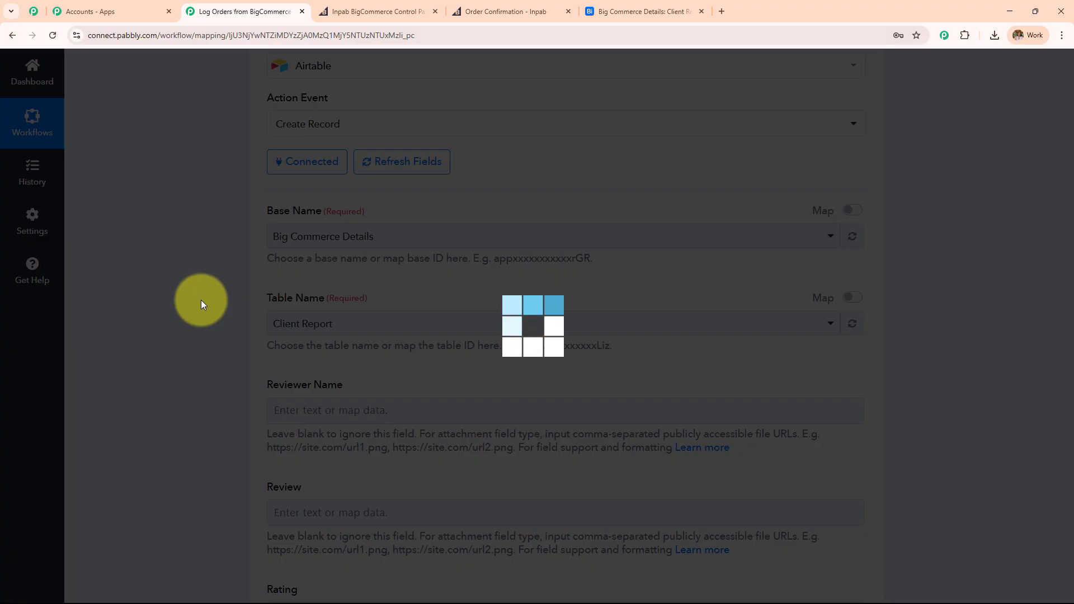
Compare the Create Record action's mapping fields with the columns of the Client Report table in Airtable, then return to Pabbly Connect.
scroll(442, 357, down, 7)
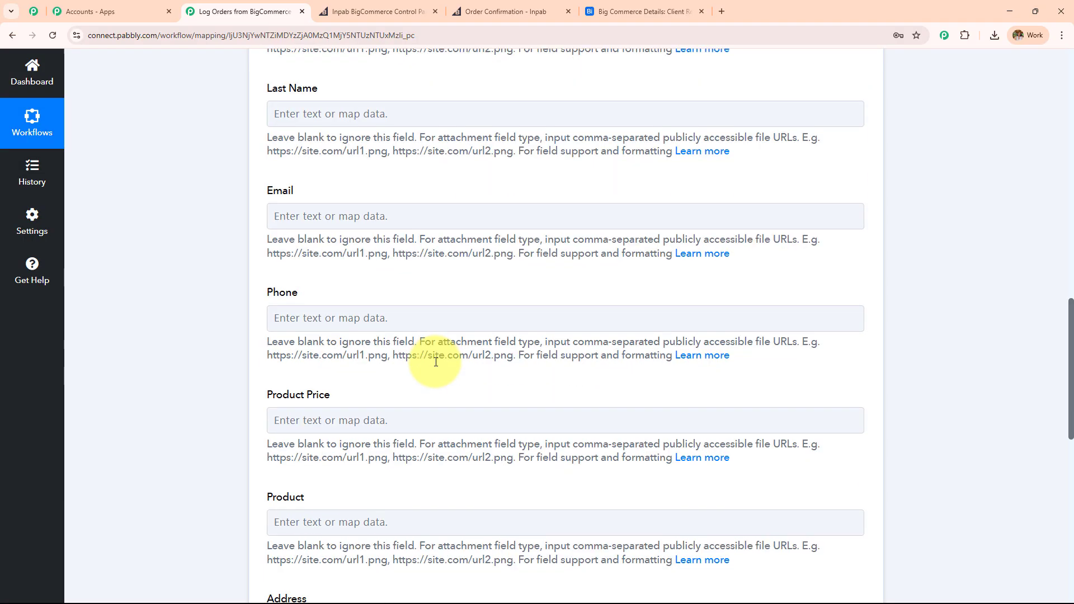
scroll(436, 362, down, 3)
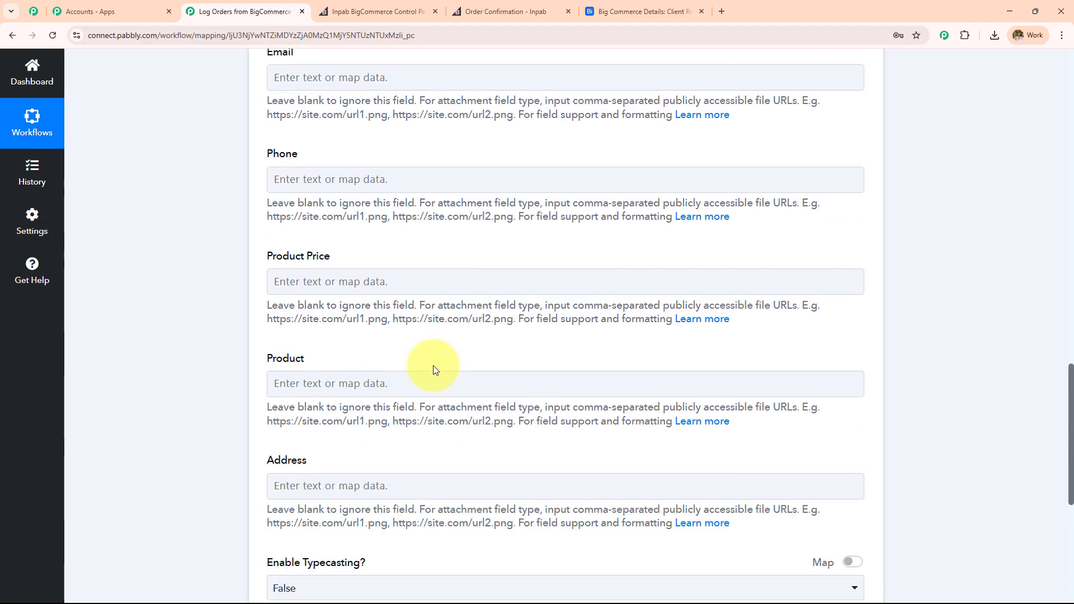
click(643, 11)
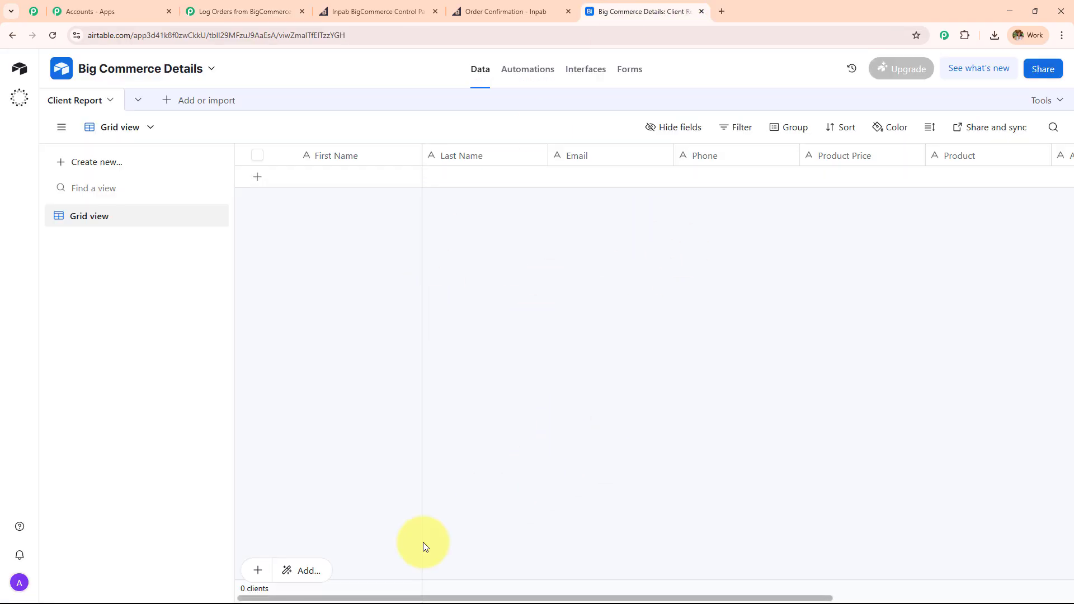
drag(475, 597, 669, 461)
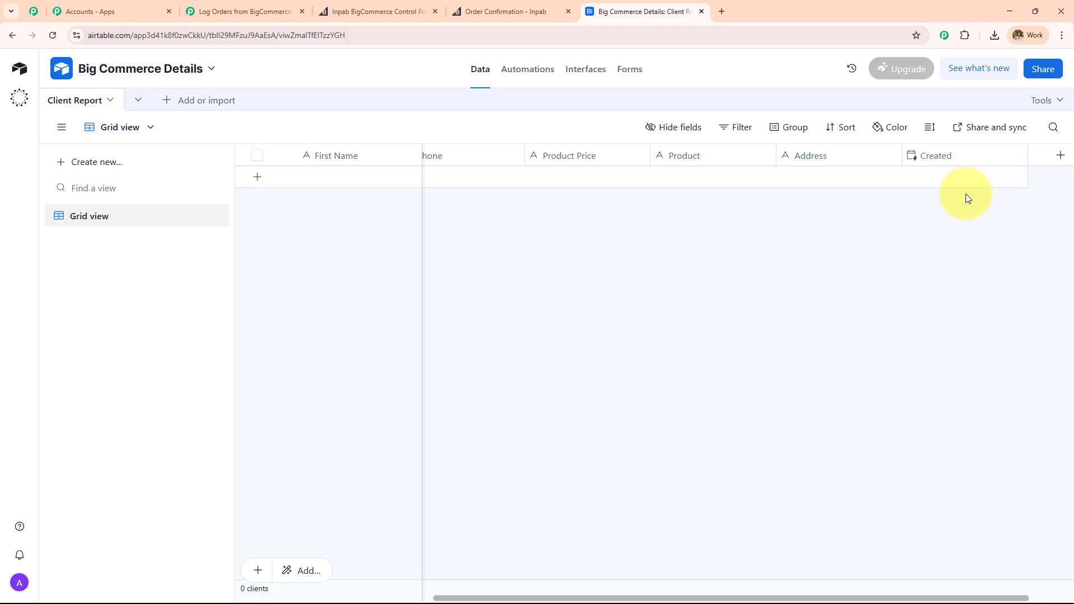
scroll(959, 441, left, 5)
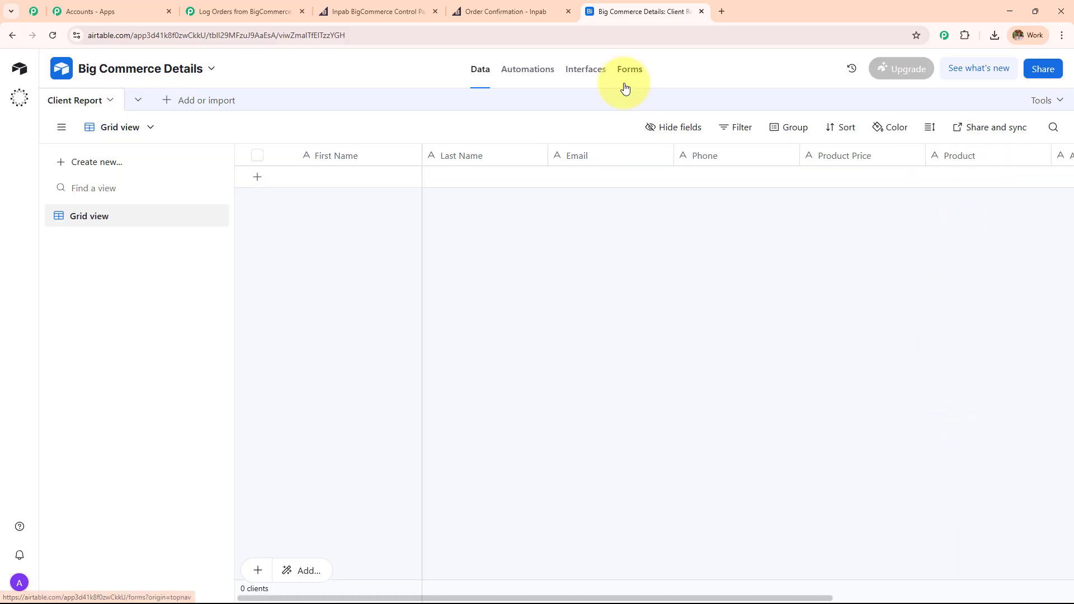
click(213, 11)
scroll(439, 255, up, 4)
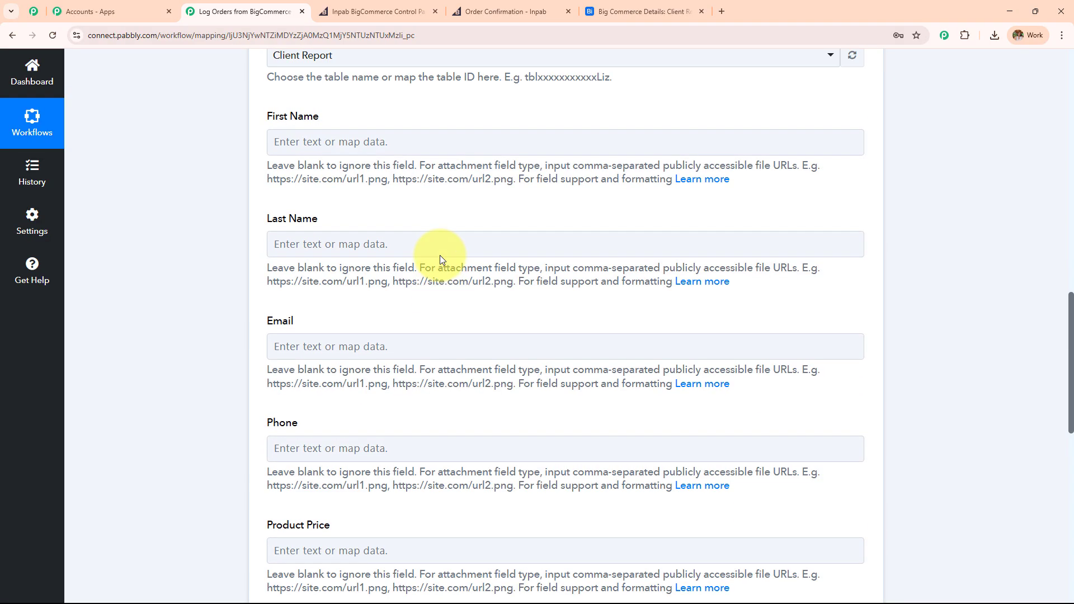
scroll(432, 234, up, 1)
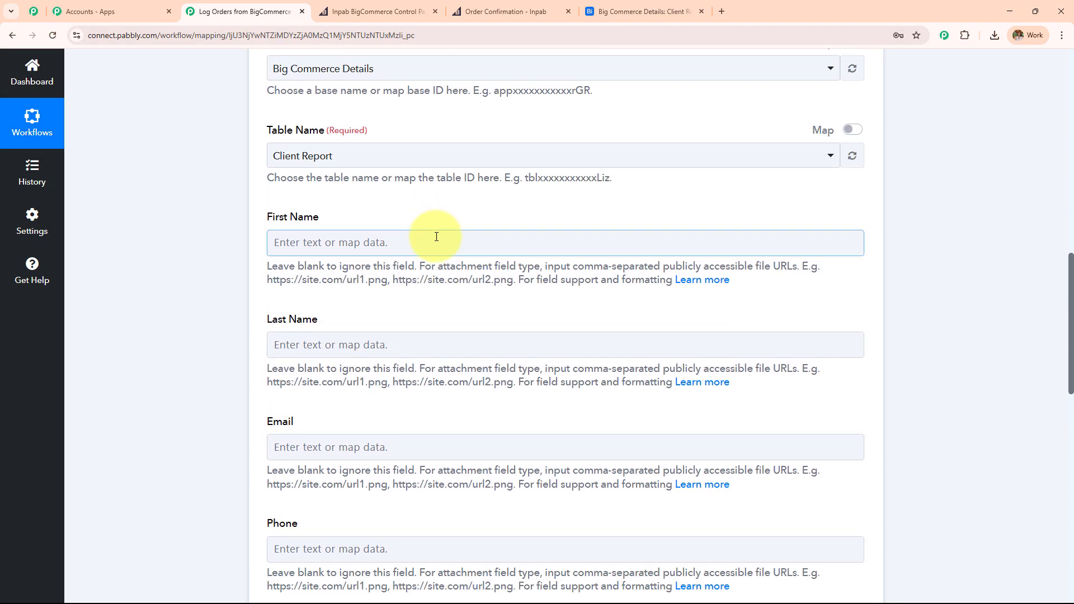
Search the Get Order By Id data for "fi" and map the First Name field to Billing Address First Name.
click(434, 241)
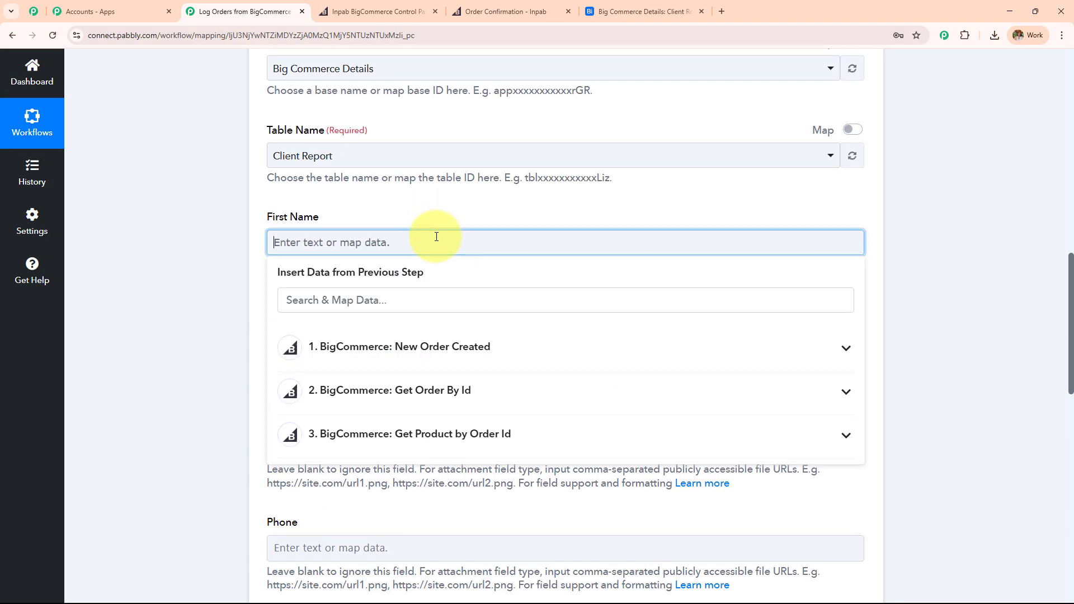
click(446, 386)
scroll(551, 223, down, 3)
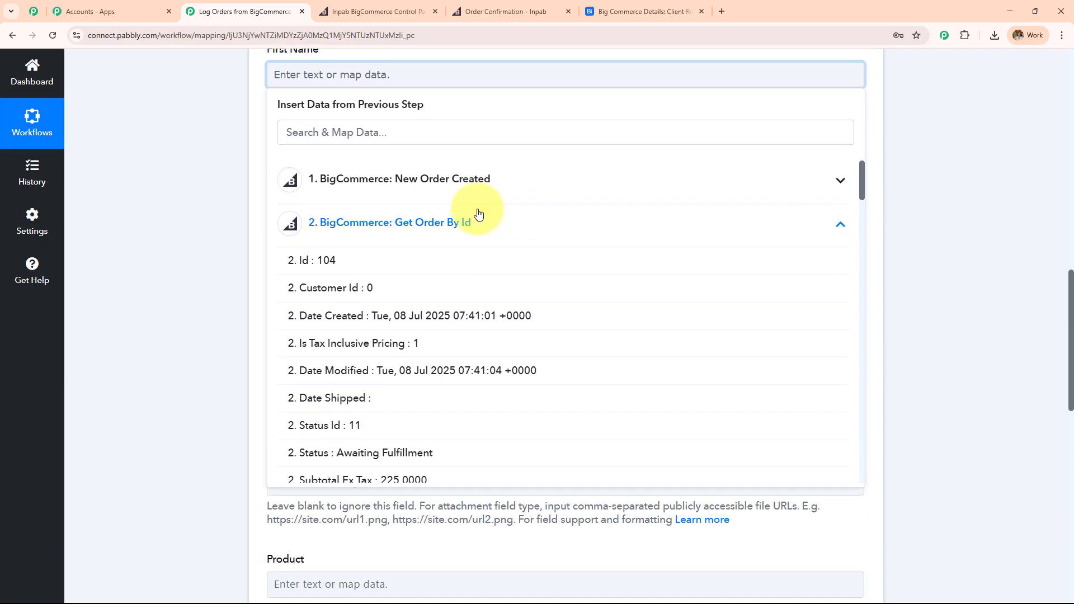
click(401, 134)
text(fi)
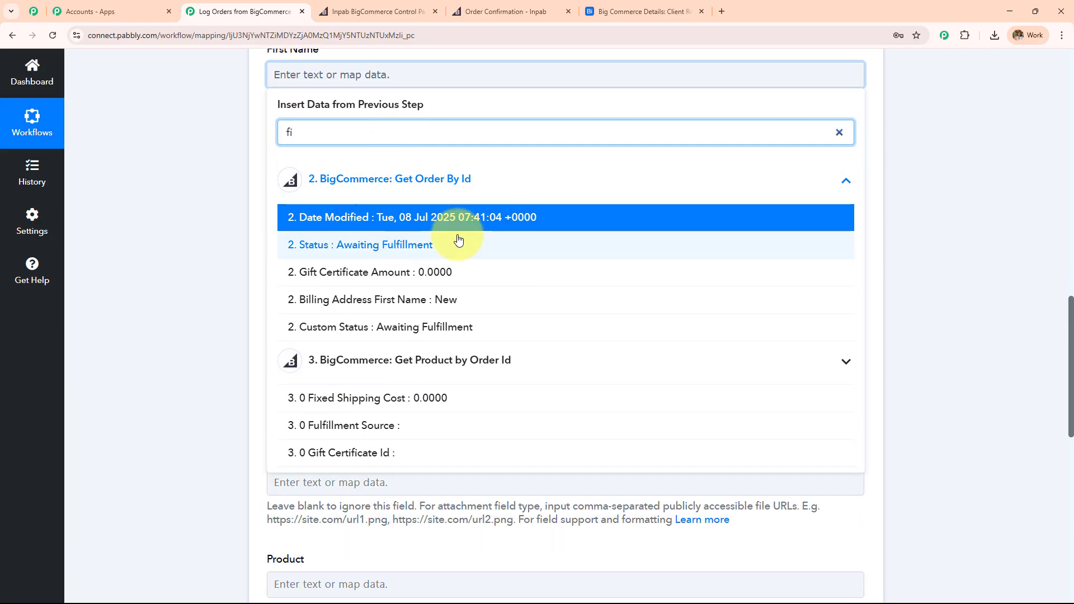
click(456, 296)
click(159, 174)
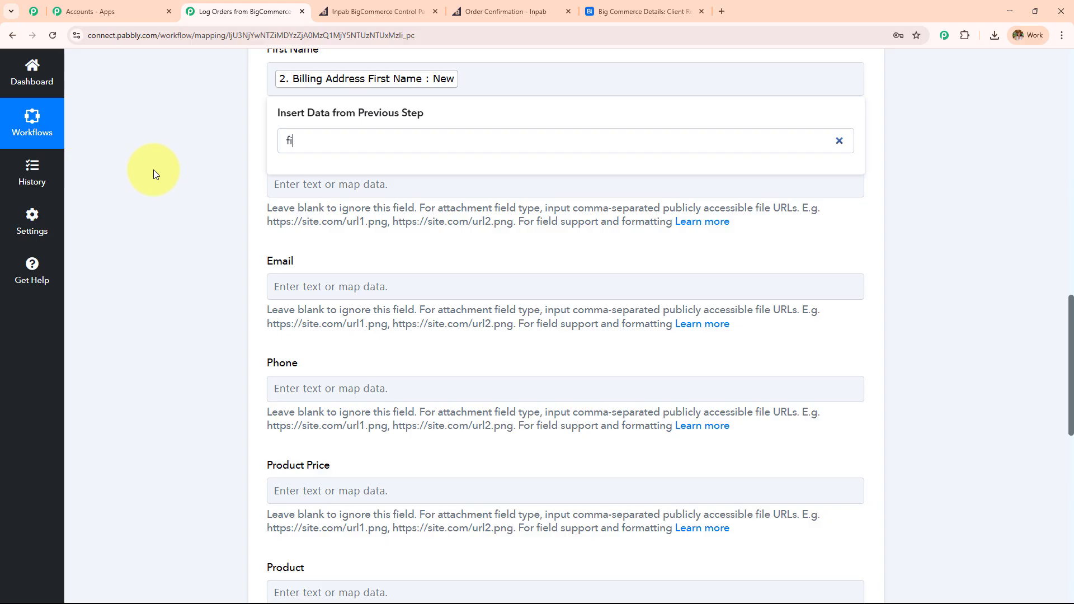
Map the Last Name, Email and Phone fields to the matching billing address values from Get Order By Id.
click(304, 183)
click(357, 334)
scroll(396, 185, down, 3)
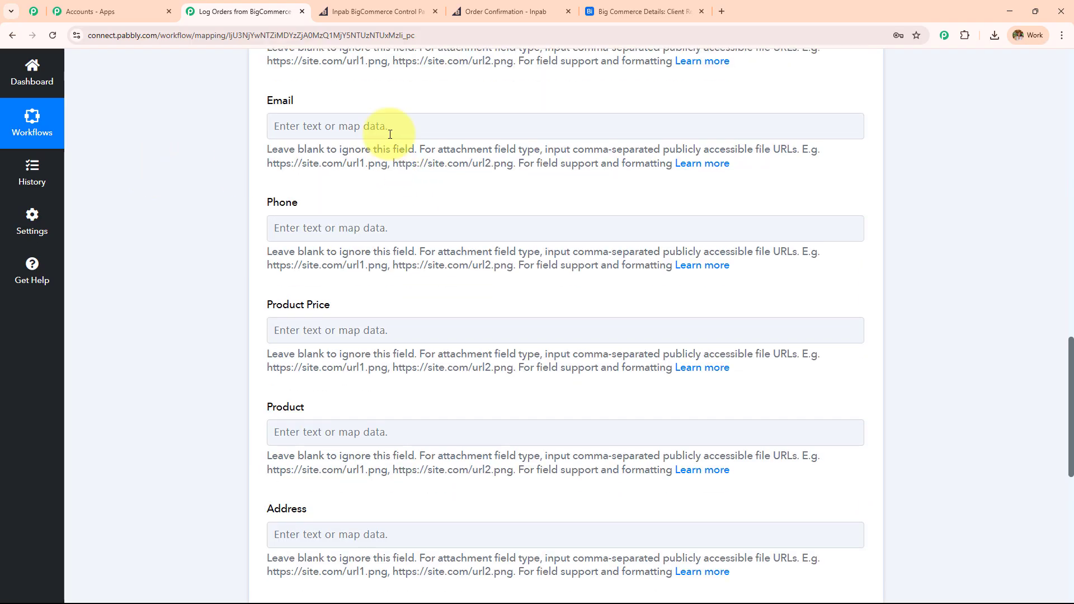
click(395, 129)
click(397, 280)
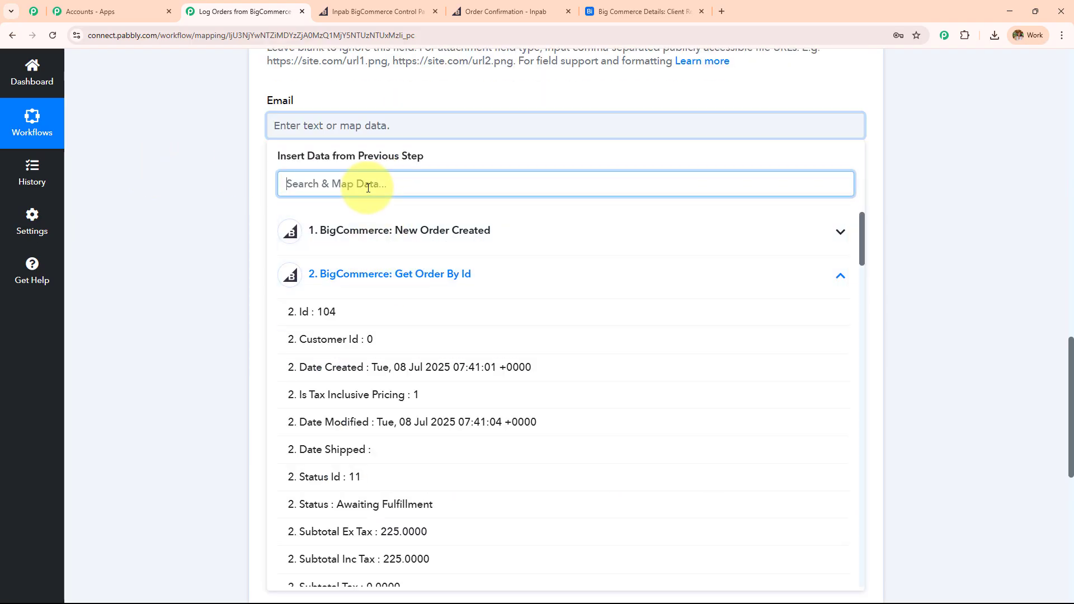
scroll(398, 179, down, 3)
click(398, 123)
click(403, 271)
Map the Product Price field to Base Price from the Get Product by Order Id data.
click(382, 178)
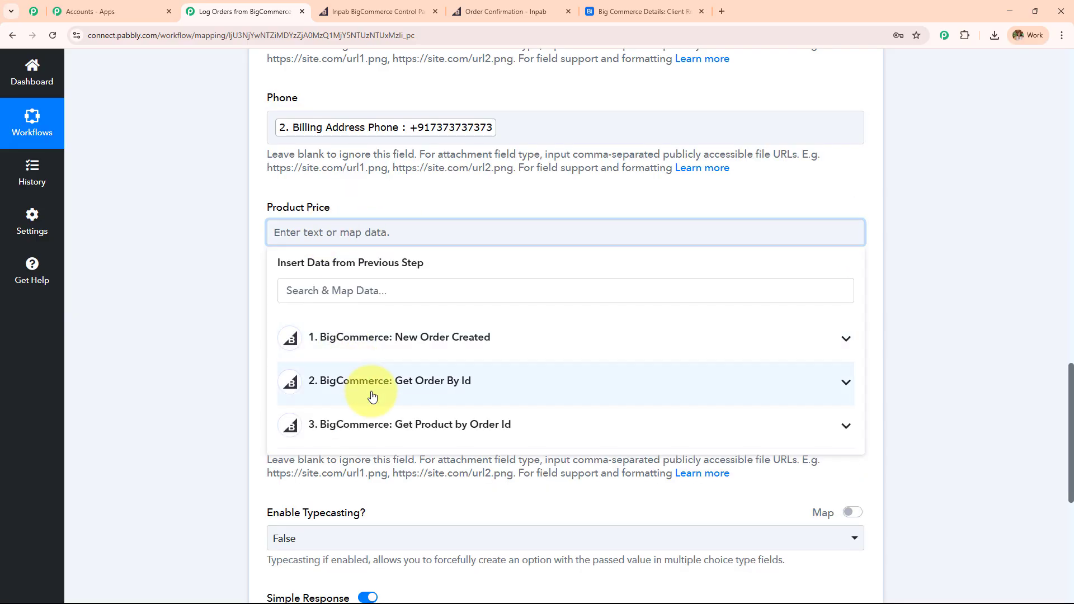
click(377, 396)
click(375, 425)
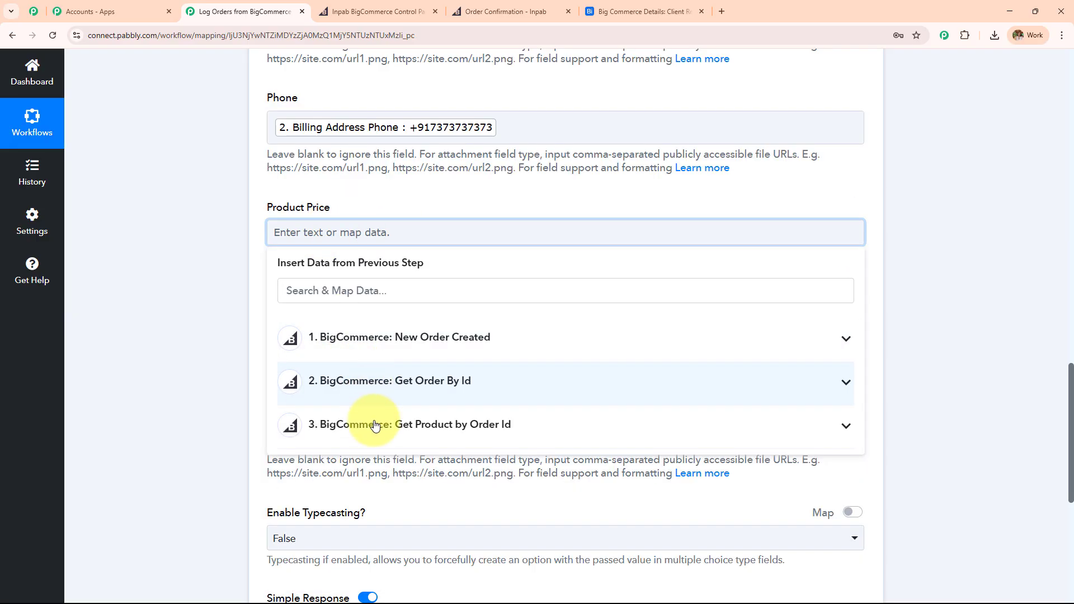
scroll(470, 272, down, 3)
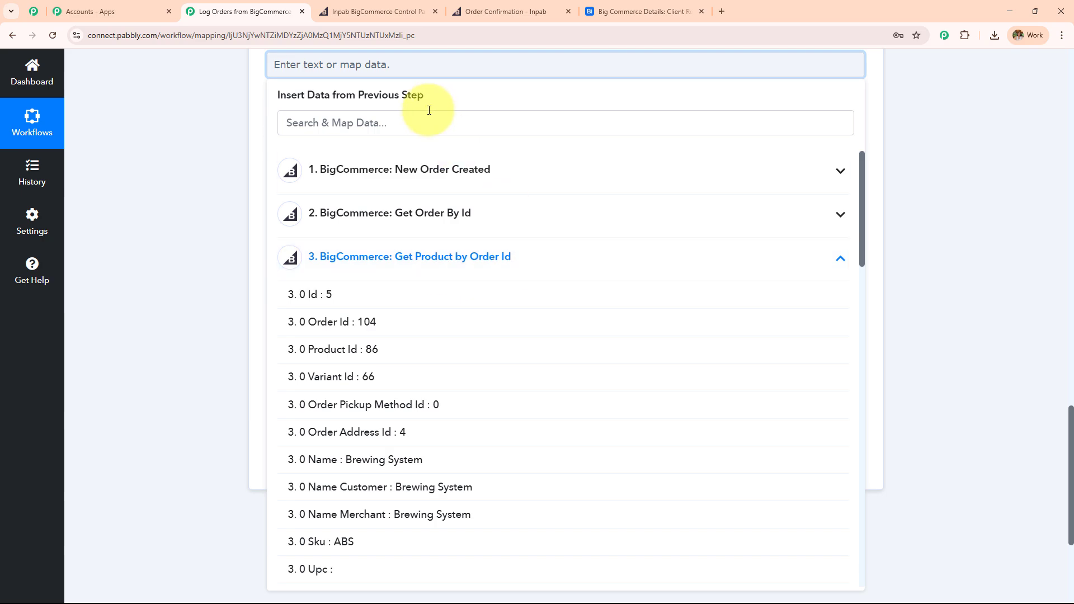
scroll(468, 364, down, 5)
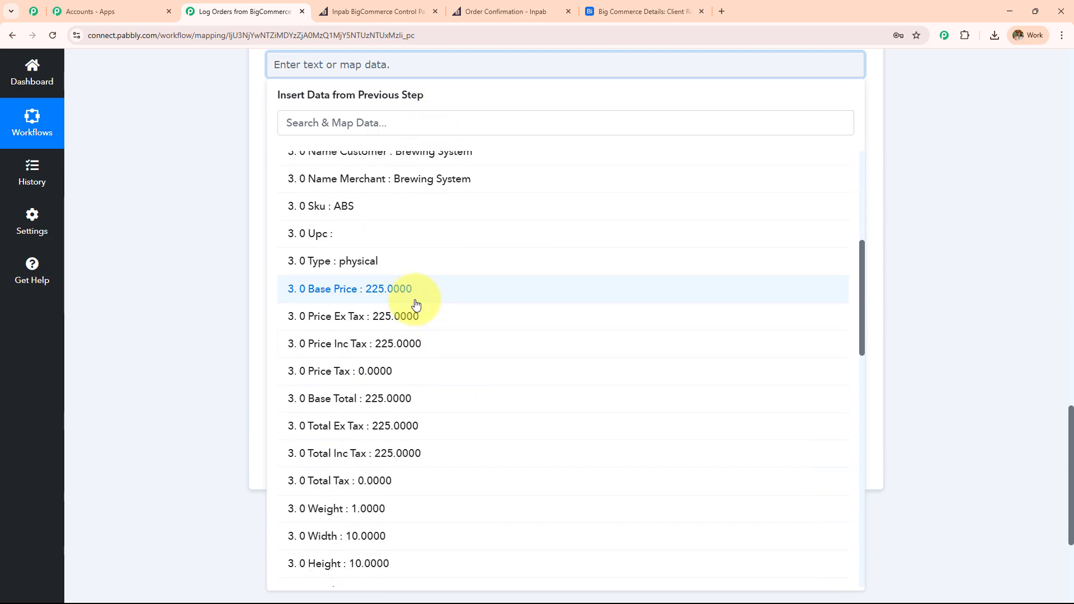
click(414, 296)
click(153, 239)
Map the Product field to Name from the Get Product by Order Id data.
click(365, 168)
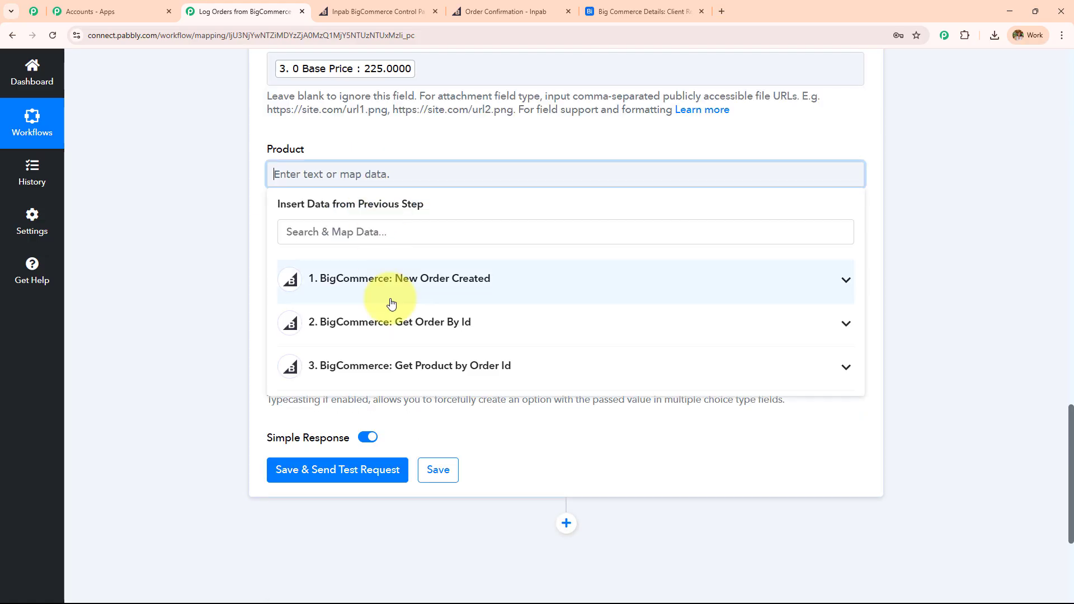
click(424, 364)
scroll(428, 431, down, 4)
scroll(428, 431, down, 4)
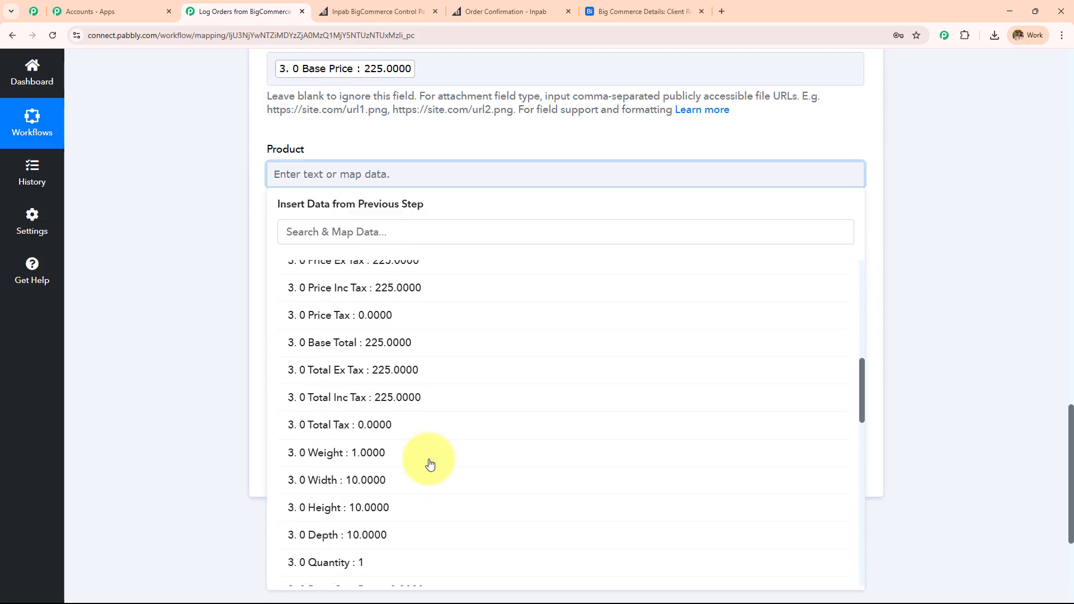
scroll(431, 462, up, 5)
click(401, 402)
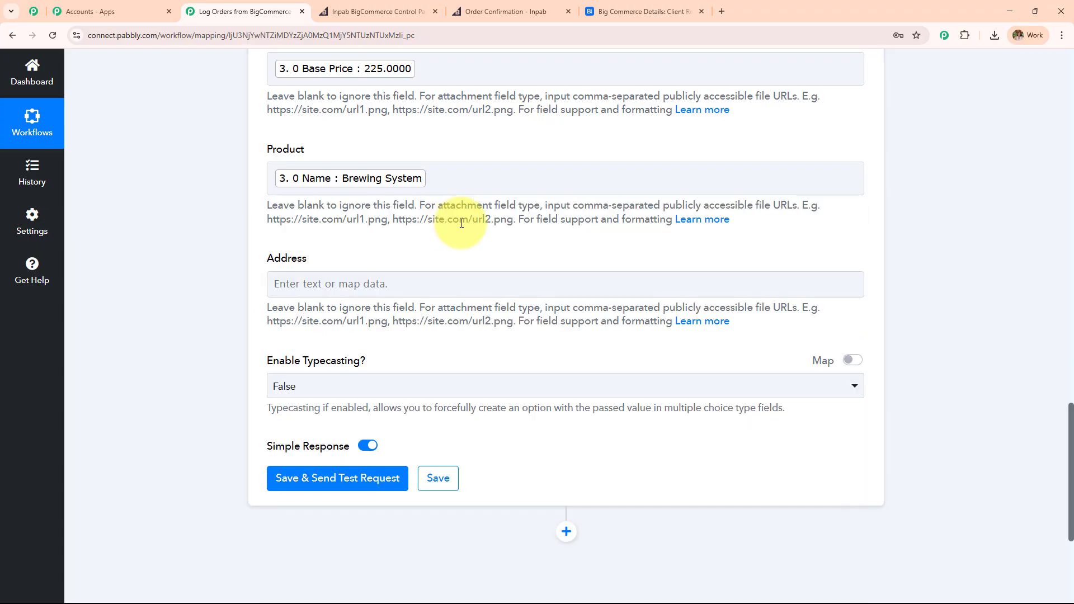
Map the Address field to Billing Address Street 1, City and State from Get Order By Id.
scroll(448, 229, down, 3)
click(396, 115)
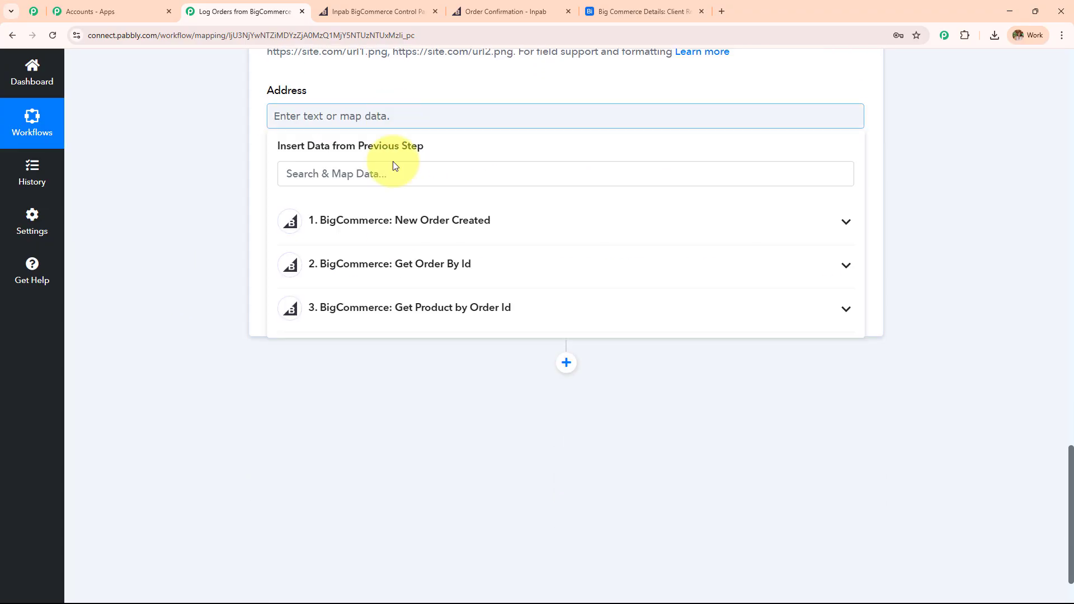
click(395, 264)
scroll(417, 344, down, 5)
scroll(417, 343, down, 20)
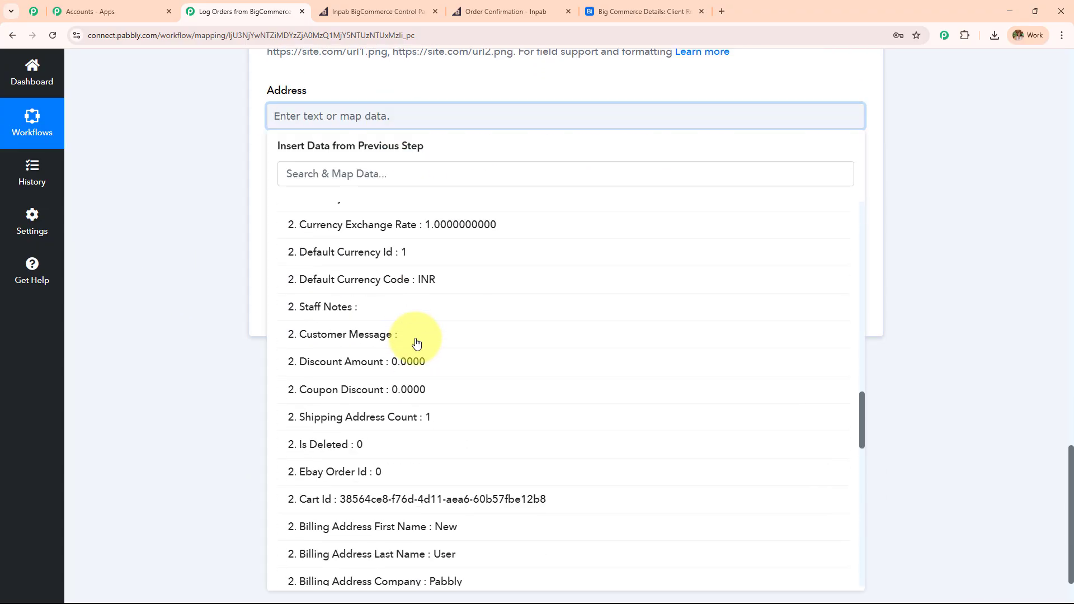
scroll(417, 343, down, 1)
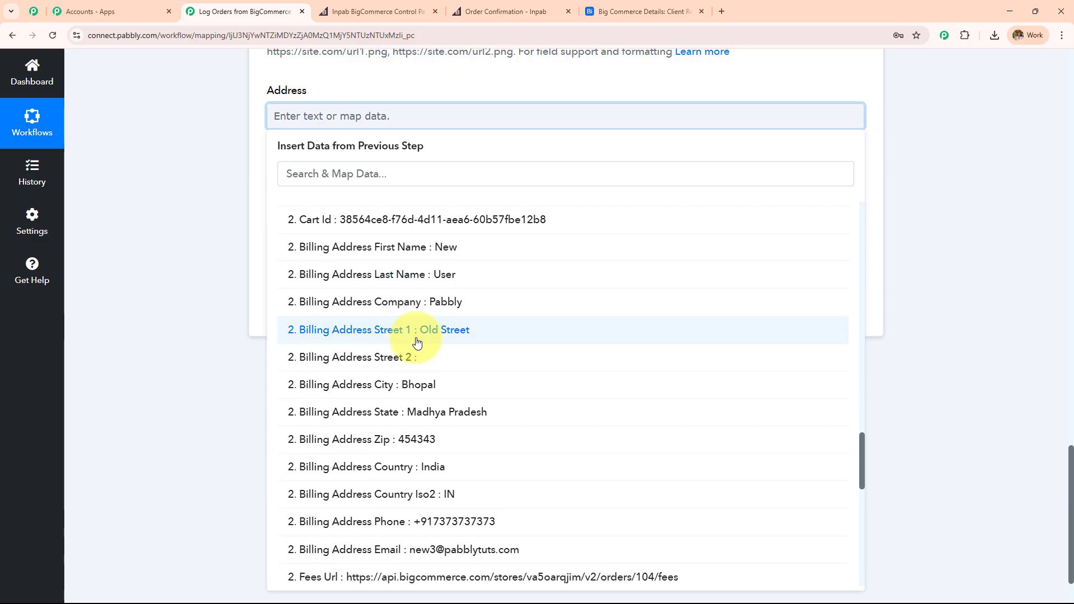
click(417, 340)
click(426, 394)
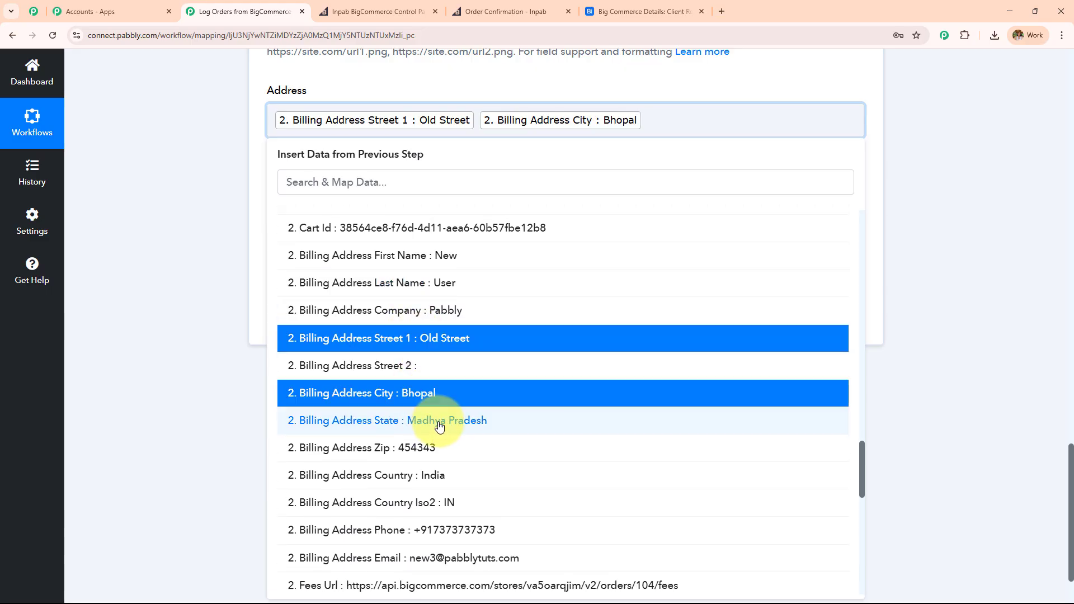
click(415, 421)
click(238, 264)
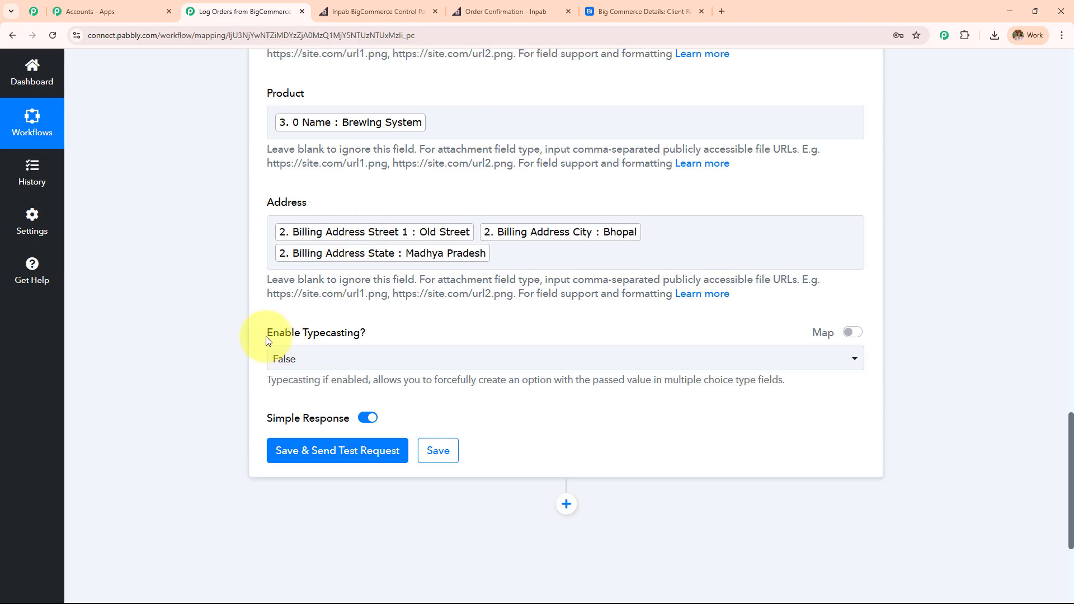
Review the mapped fields, then save the Airtable action and send a test request.
drag(265, 333, 528, 333)
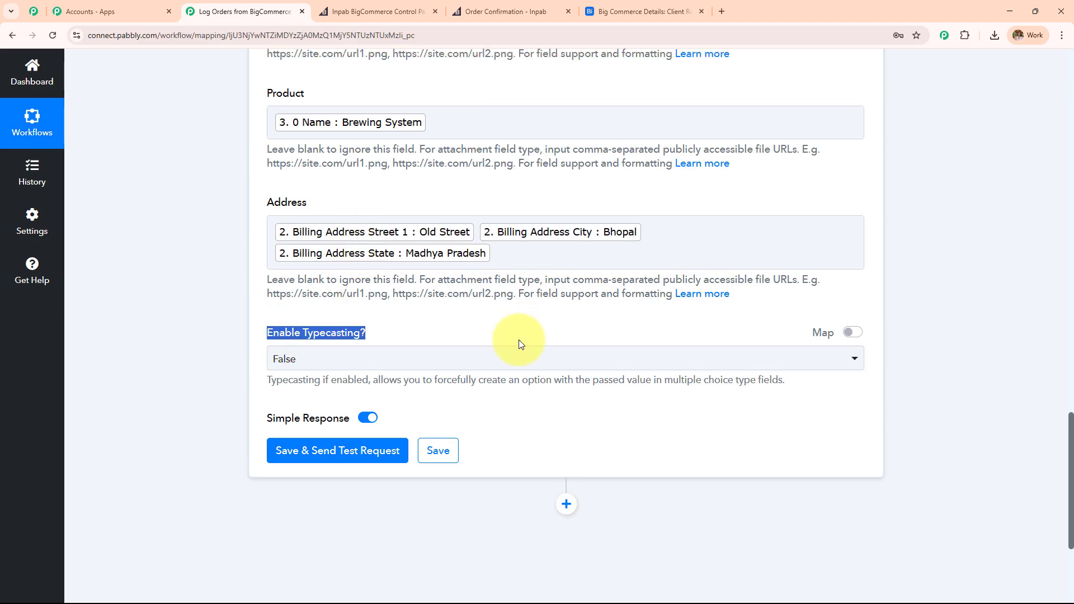
scroll(516, 339, up, 8)
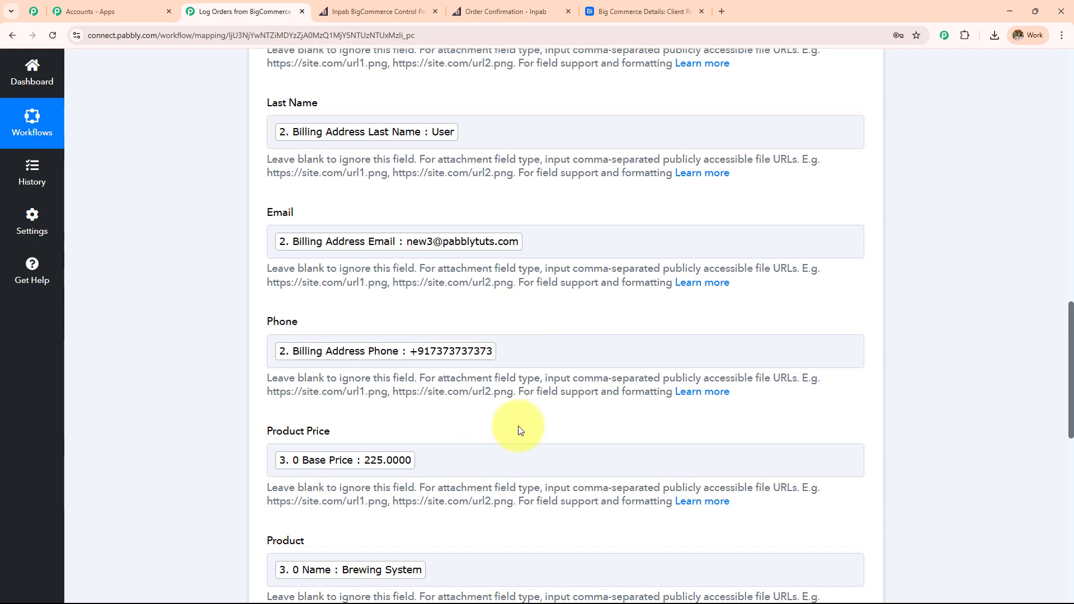
scroll(542, 261, down, 5)
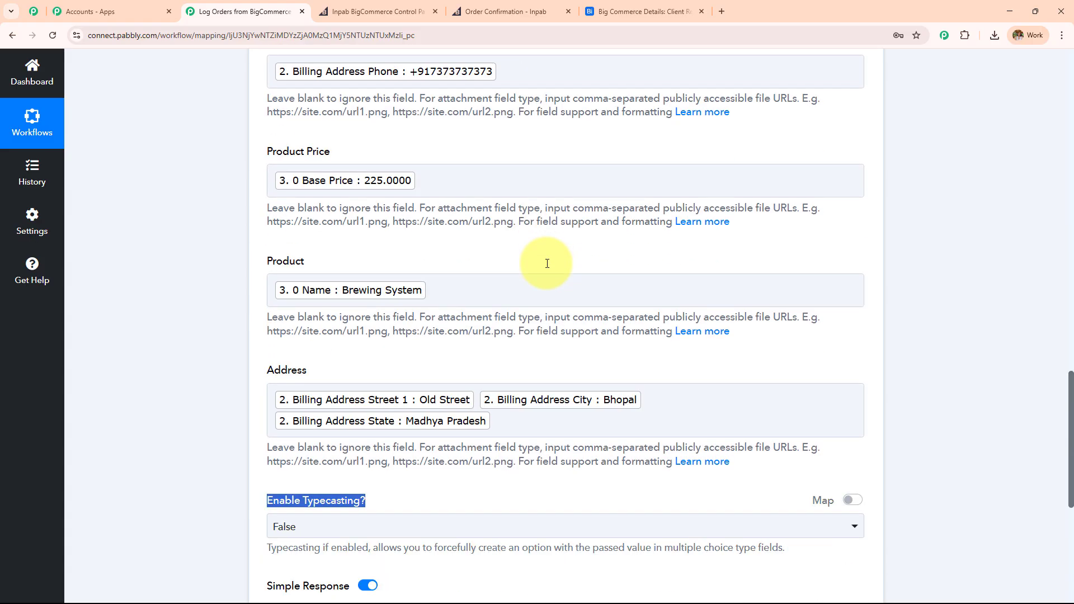
scroll(547, 268, down, 7)
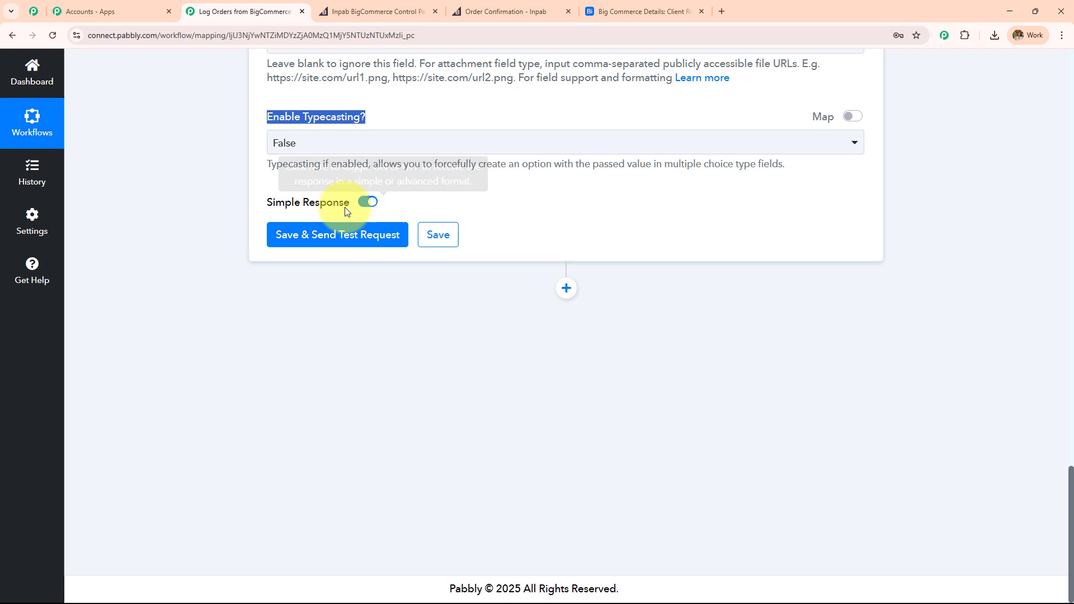
click(354, 234)
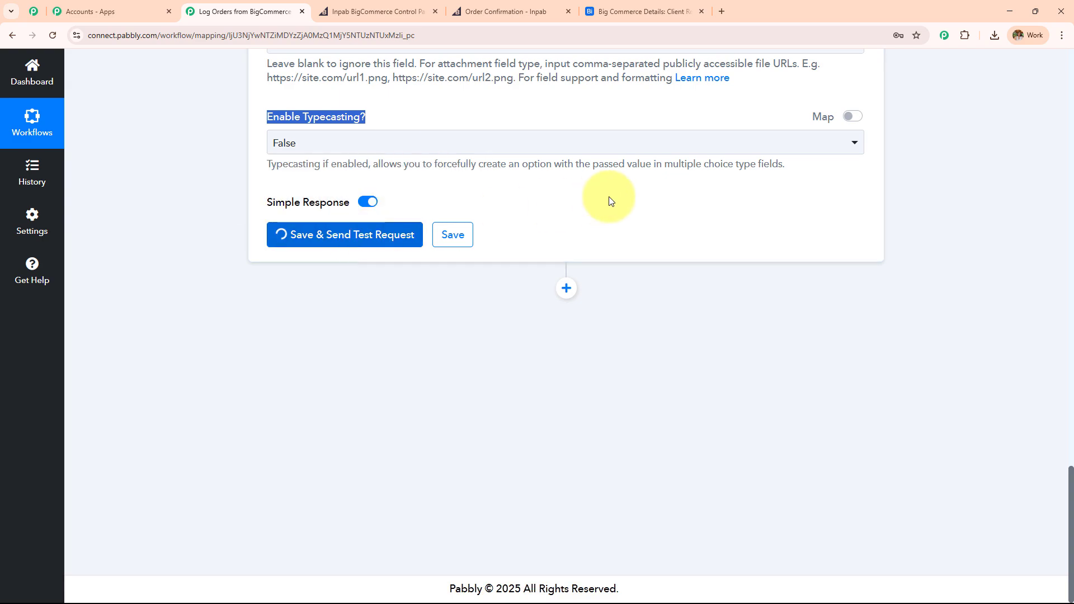
Check the test response against the new record's columns in the Airtable Client Report table, then return to the Pabbly Connect workflow.
scroll(609, 197, down, 4)
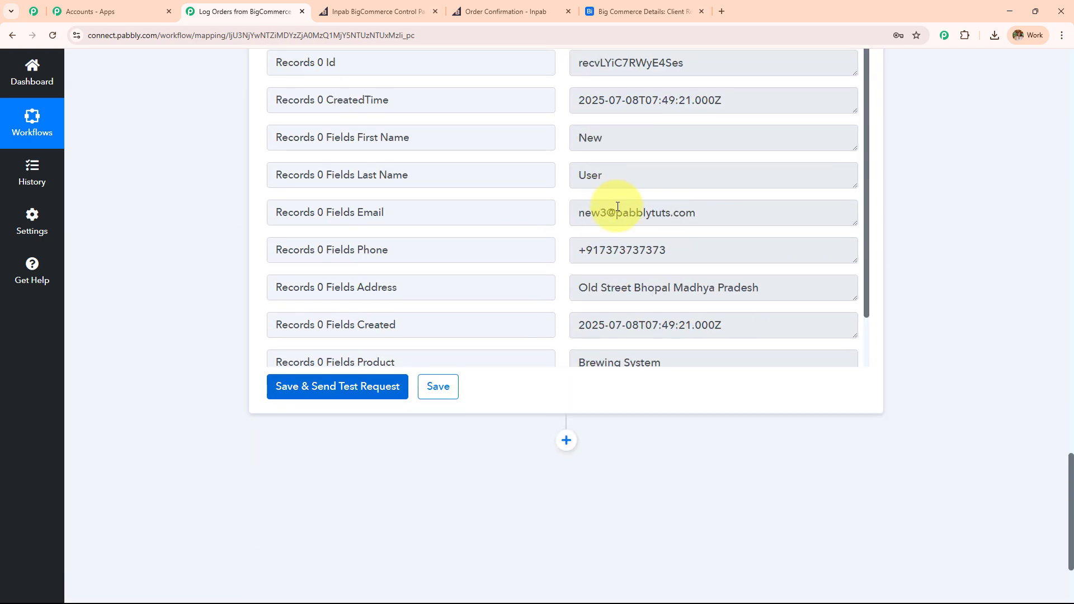
scroll(617, 207, up, 3)
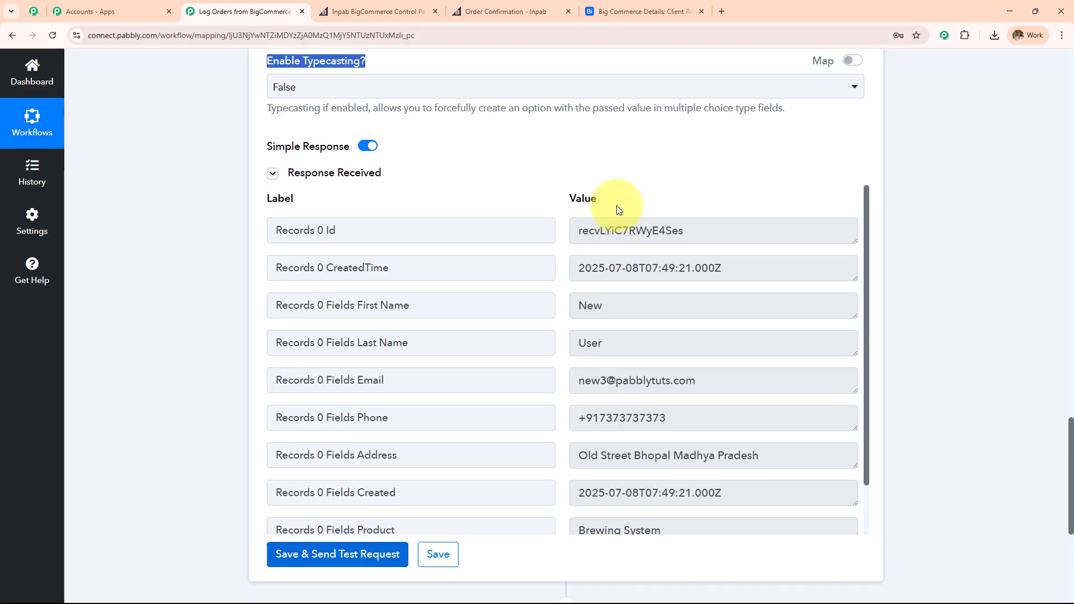
click(641, 11)
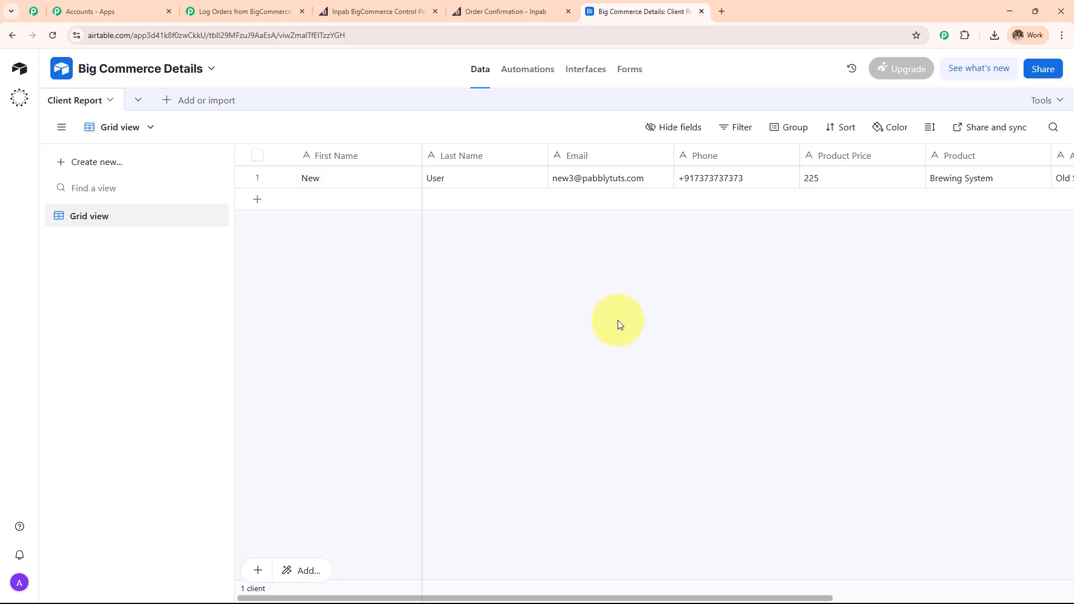
drag(568, 598, 848, 578)
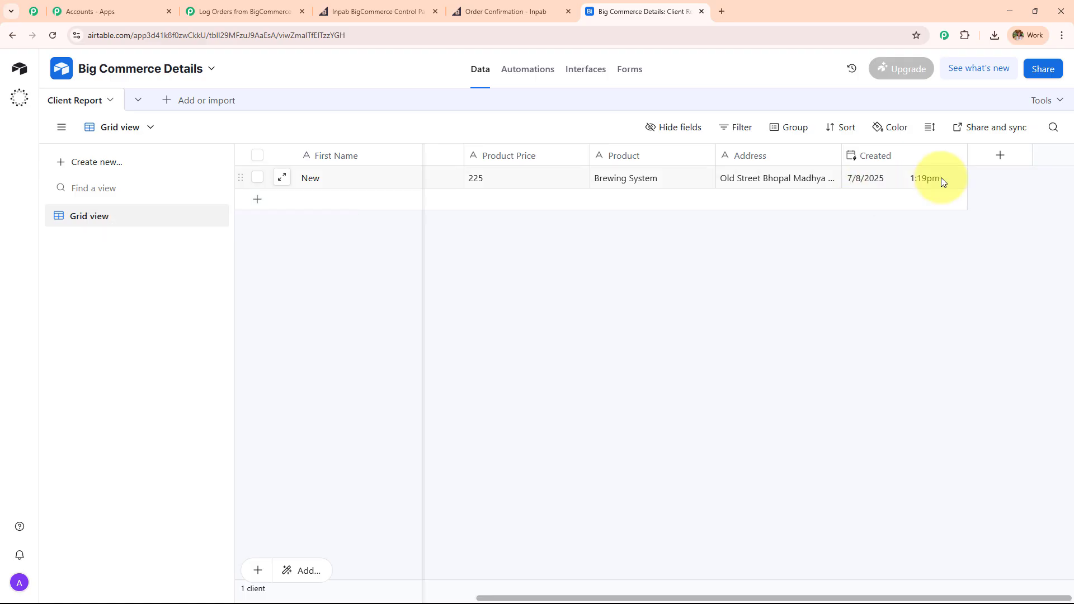
click(282, 10)
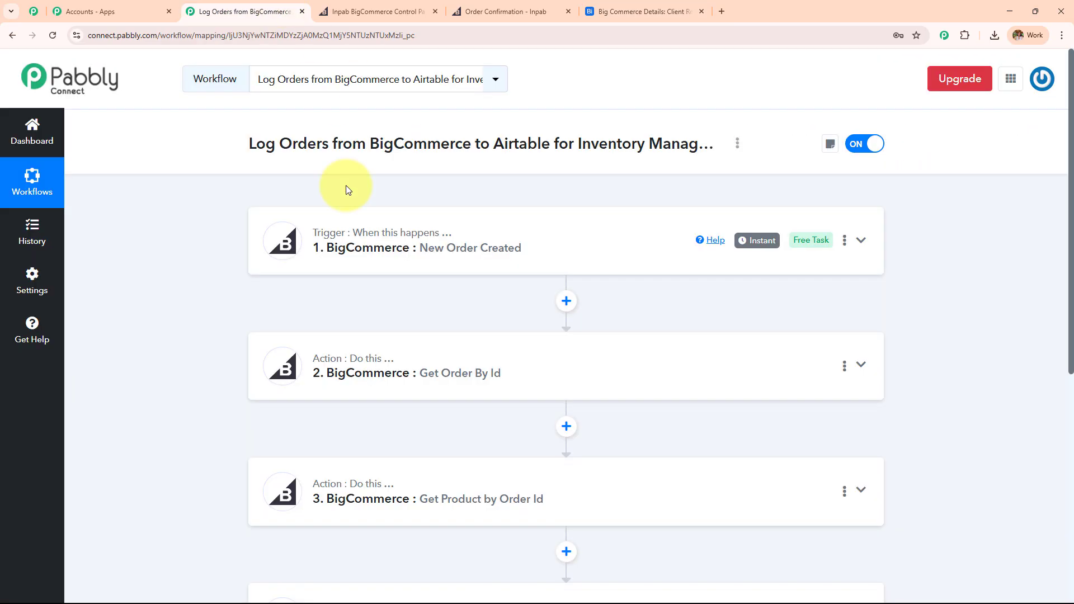
Review the complete workflow sequence from the BigCommerce New Order Created trigger through both BigCommerce lookup actions to the Airtable Create Record action.
scroll(359, 222, down, 1)
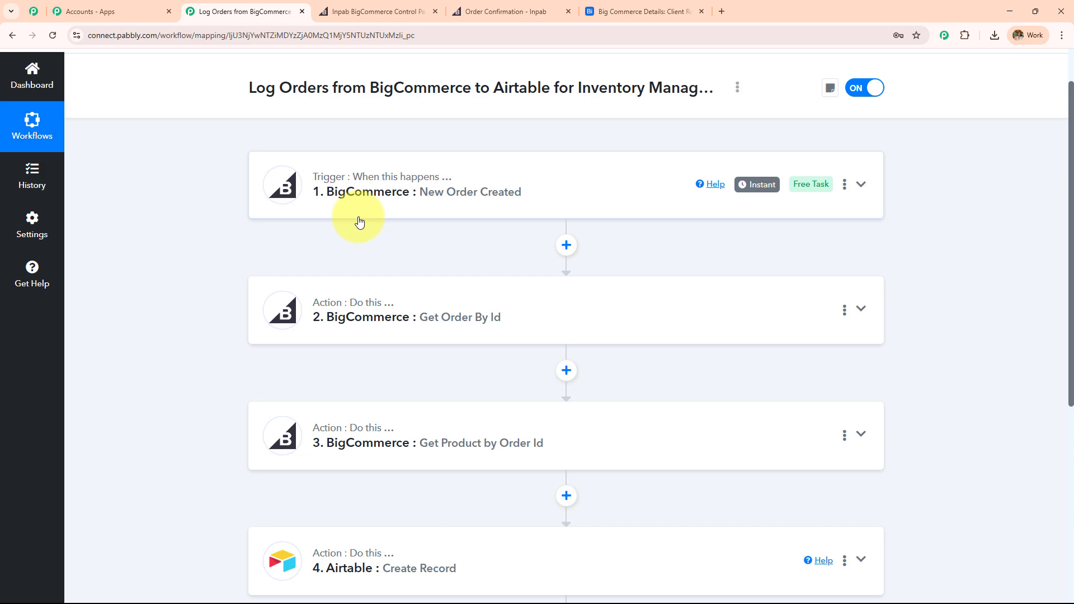
scroll(359, 222, down, 1)
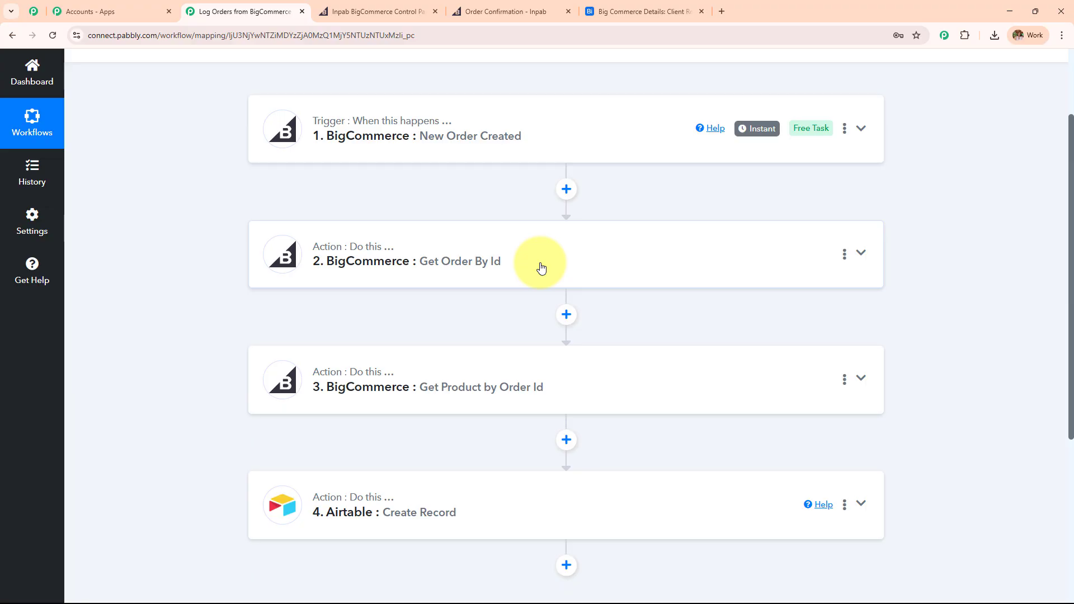
scroll(541, 268, down, 2)
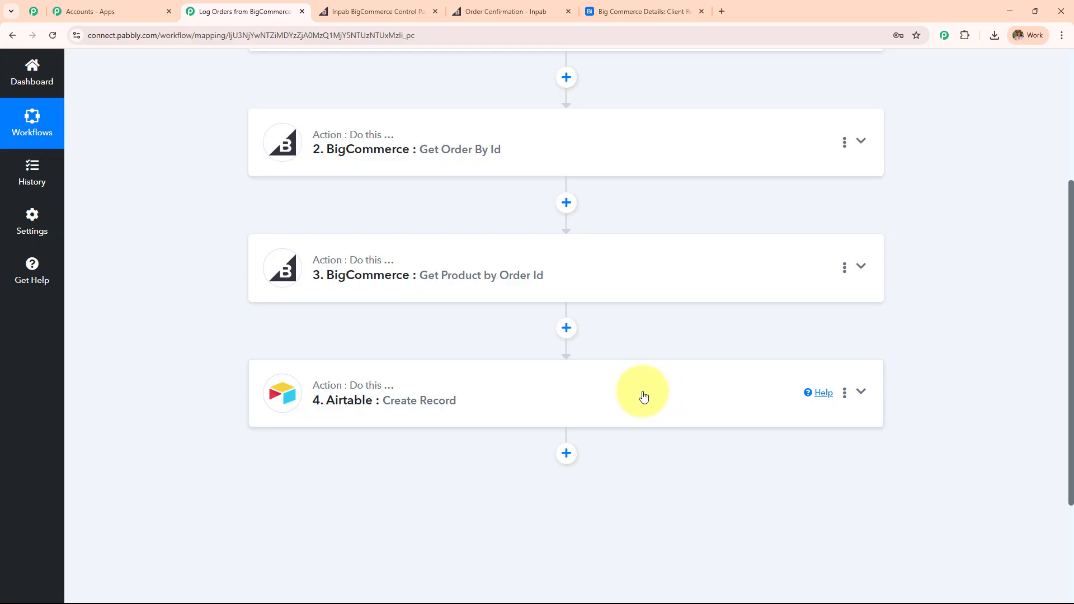
scroll(644, 396, up, 4)
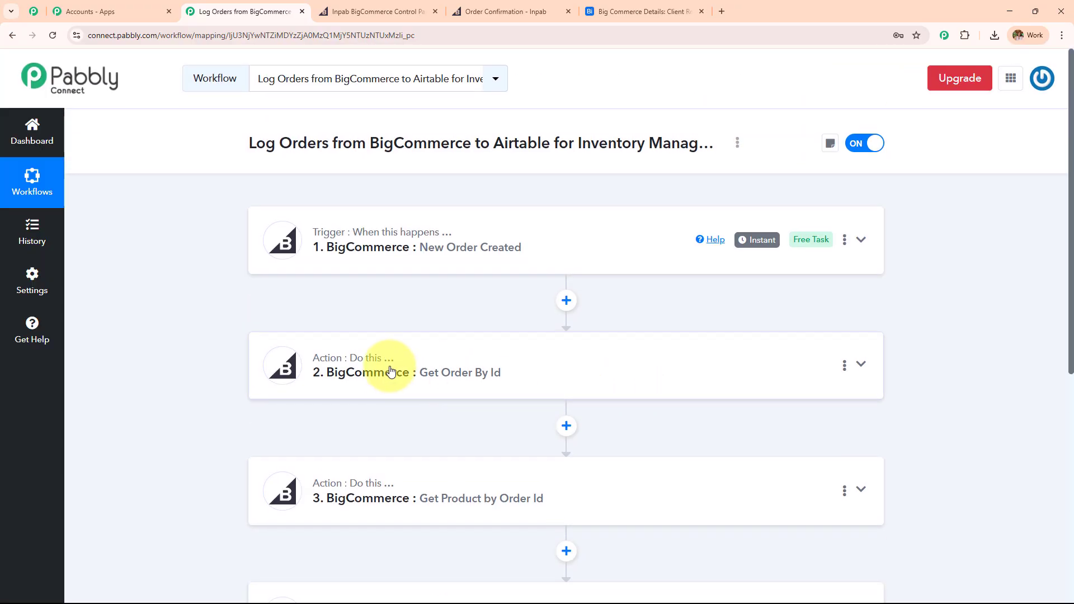
scroll(391, 371, down, 4)
scroll(390, 371, up, 4)
scroll(391, 371, down, 1)
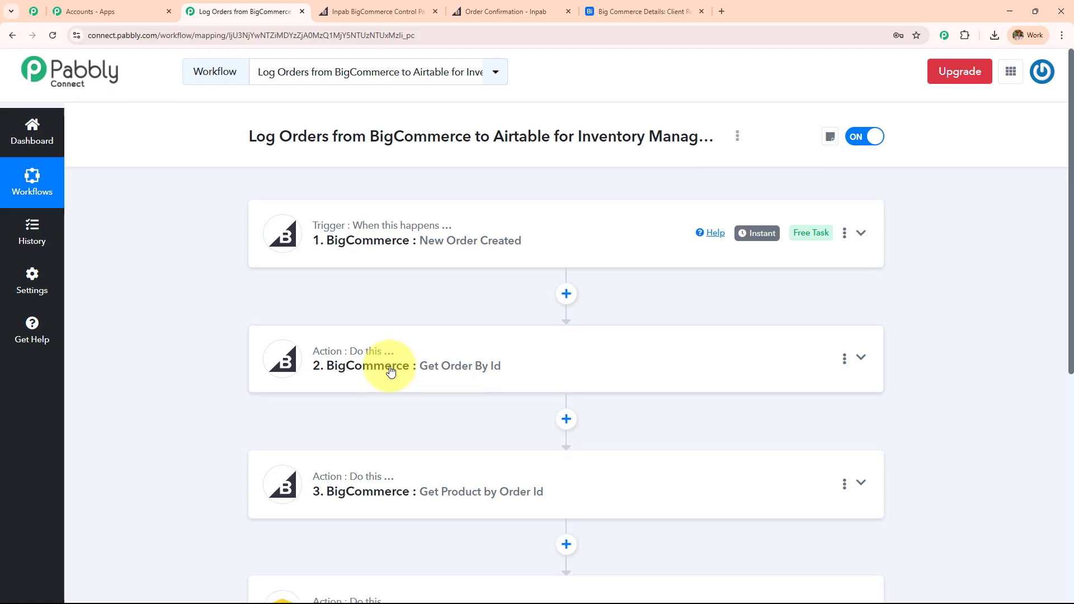
scroll(390, 371, down, 1)
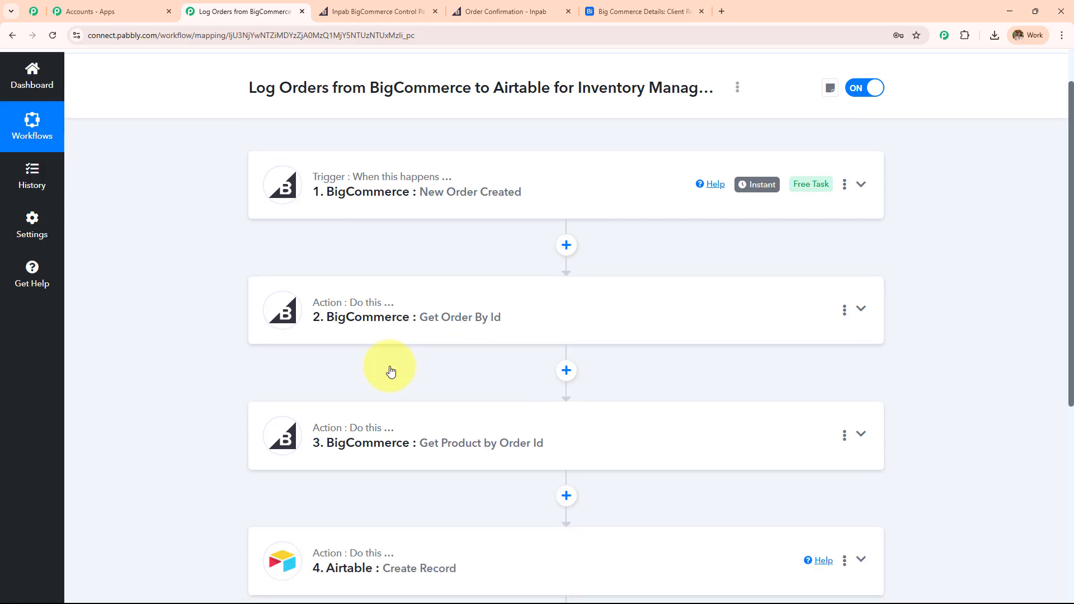